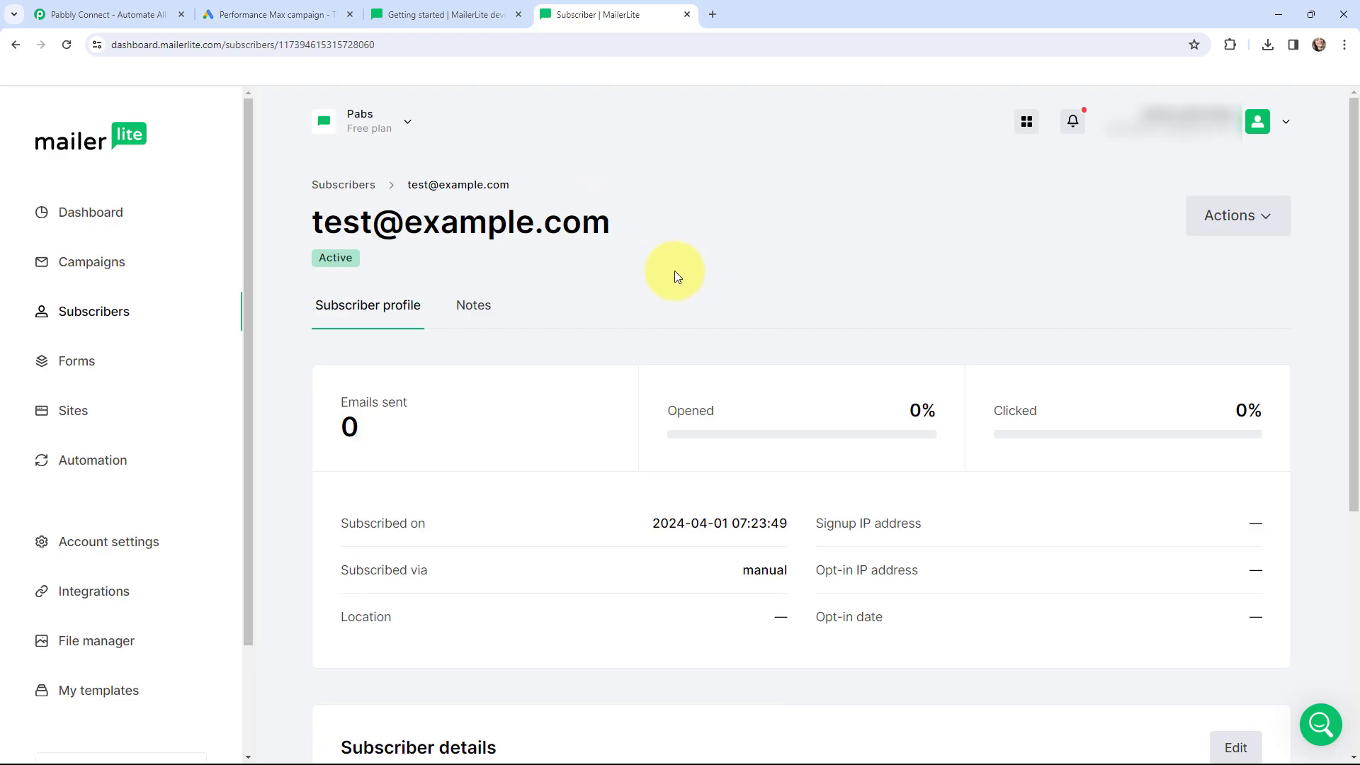
Switch to the Pabbly Connect website, sign in to the existing account and open the Pabbly Connect dashboard.
left_click(106, 14)
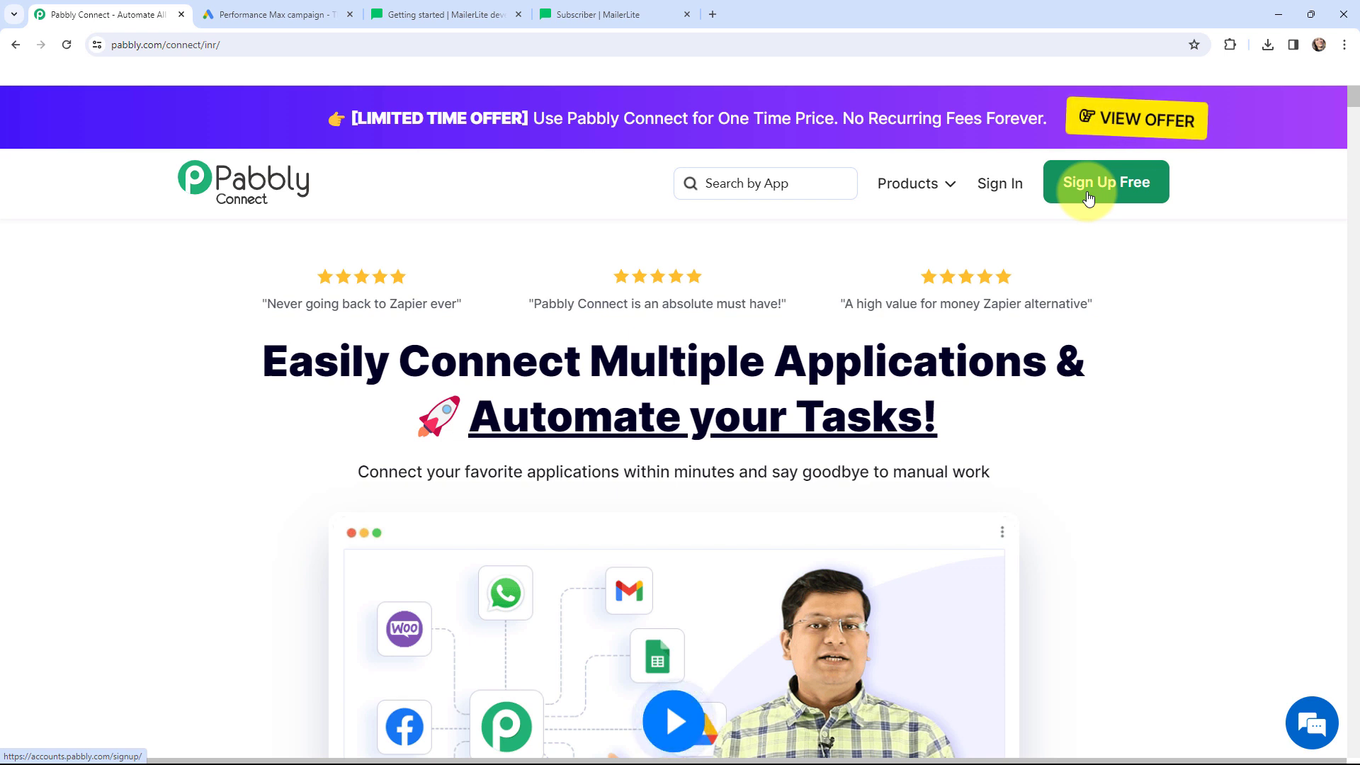
left_click(999, 186)
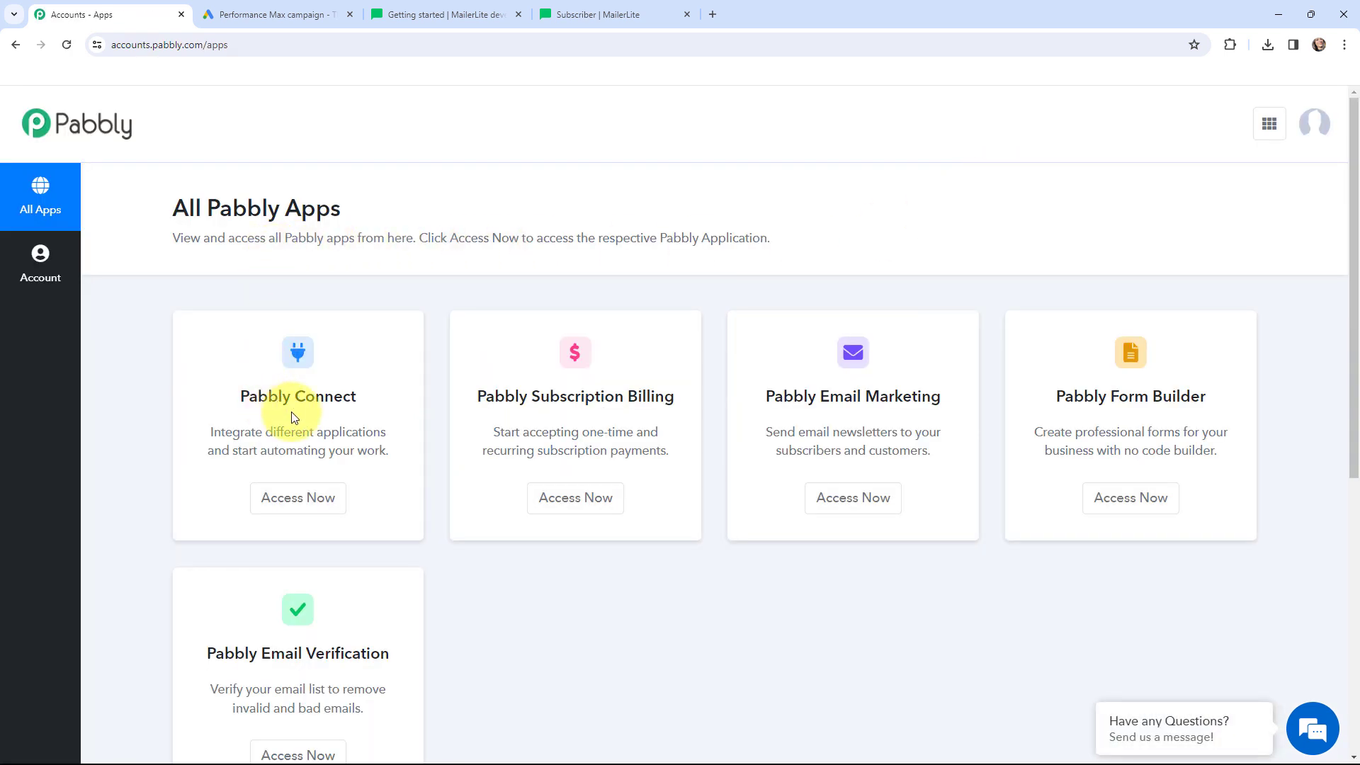
left_click(291, 499)
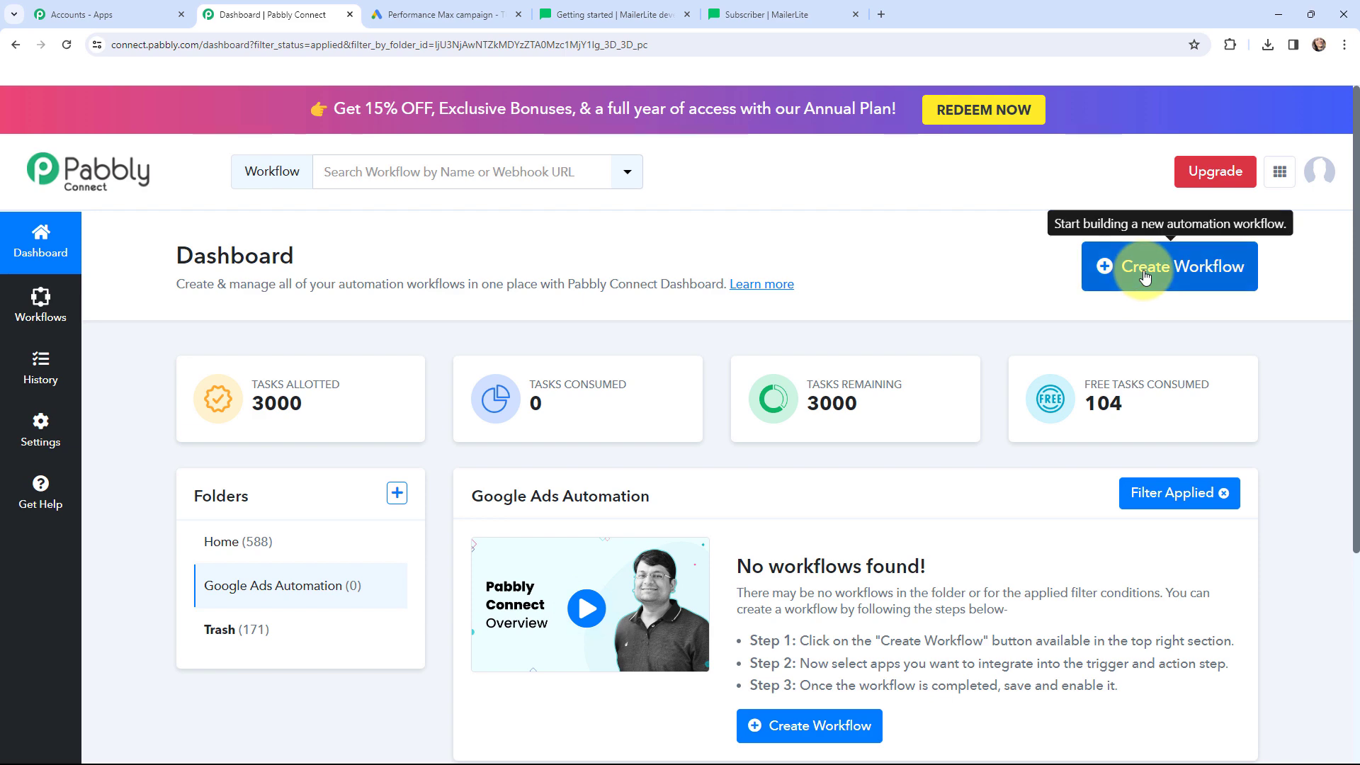
Create a workflow named "Send Google Ads Lead to Other Application using API by Pabbly" in the Google Ads Automation folder.
left_click(1119, 284)
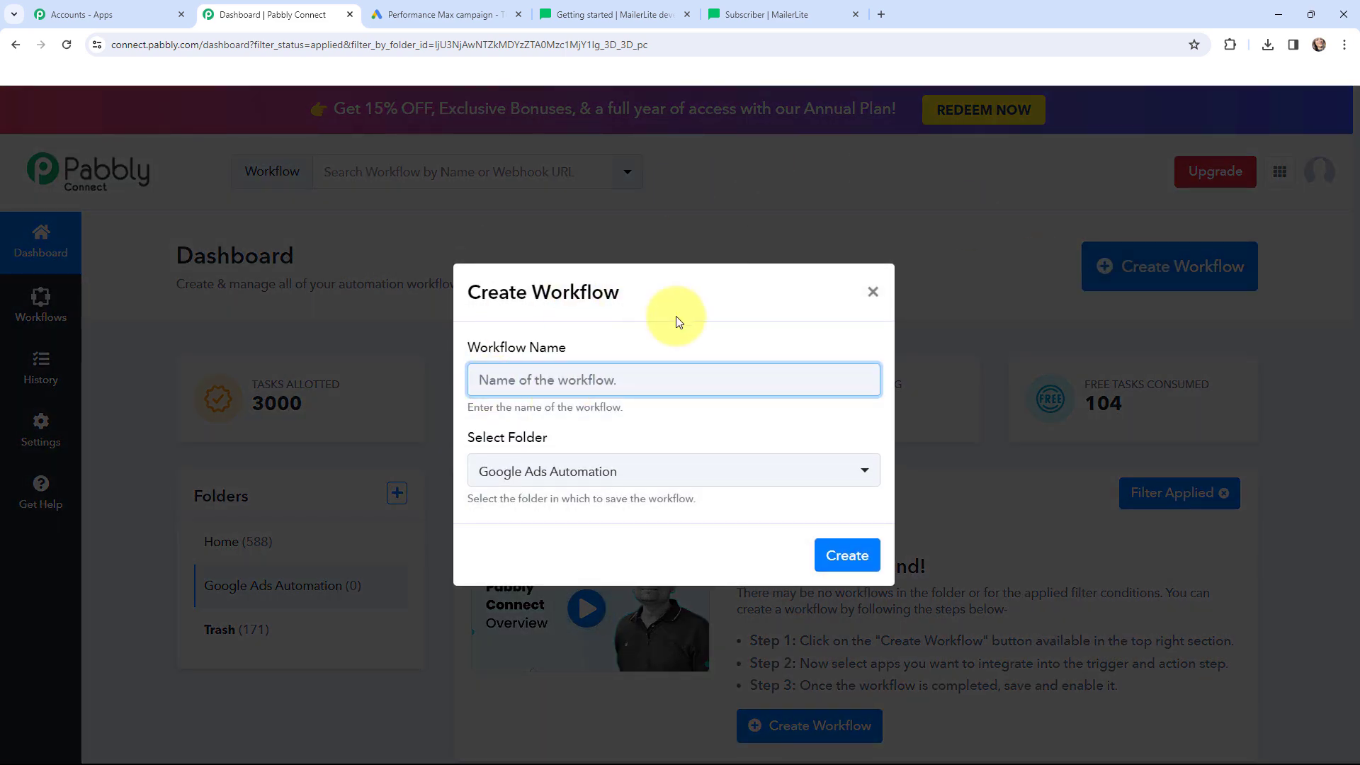
type("Send Google Ads Lead to Other Application using API by Pabbly")
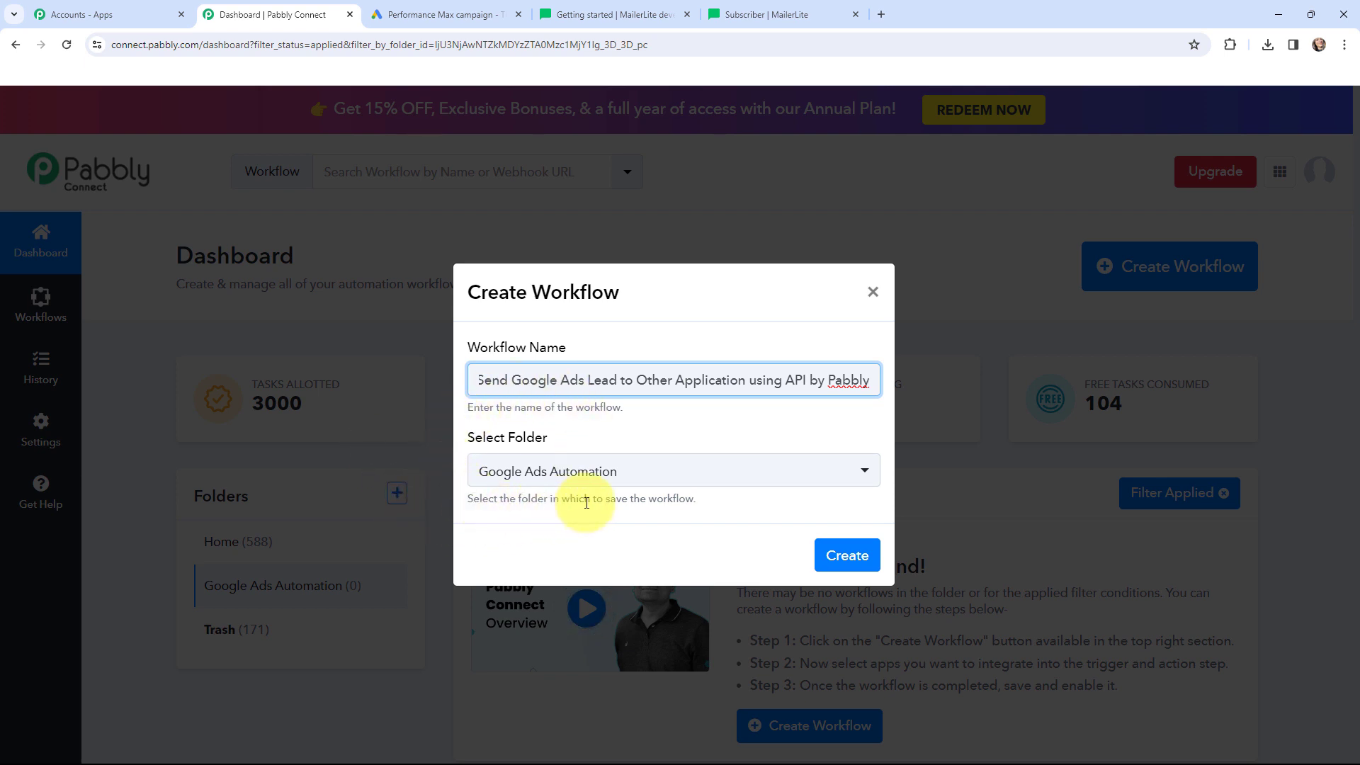
left_click(846, 558)
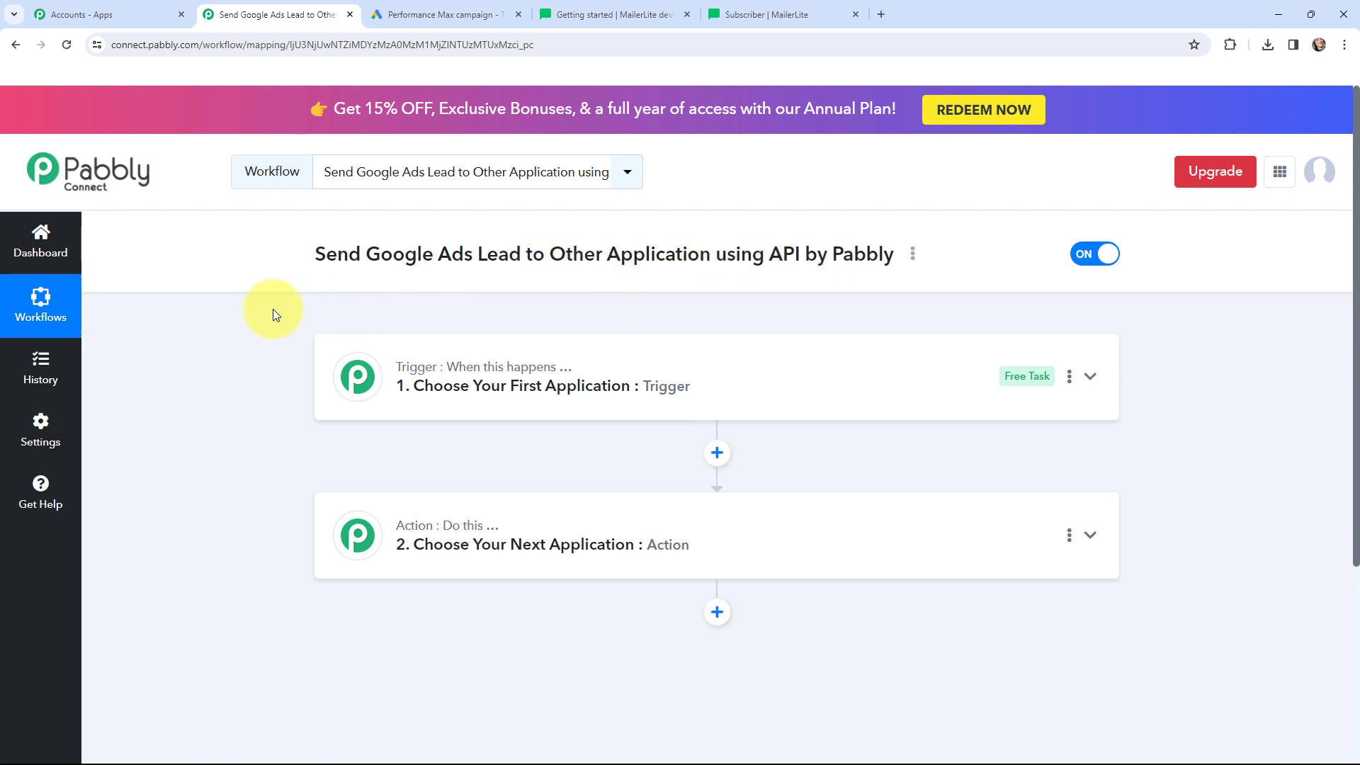
Check the Google Ads lead form page, return to the workflow and choose Google Ads as the trigger application.
left_click(439, 14)
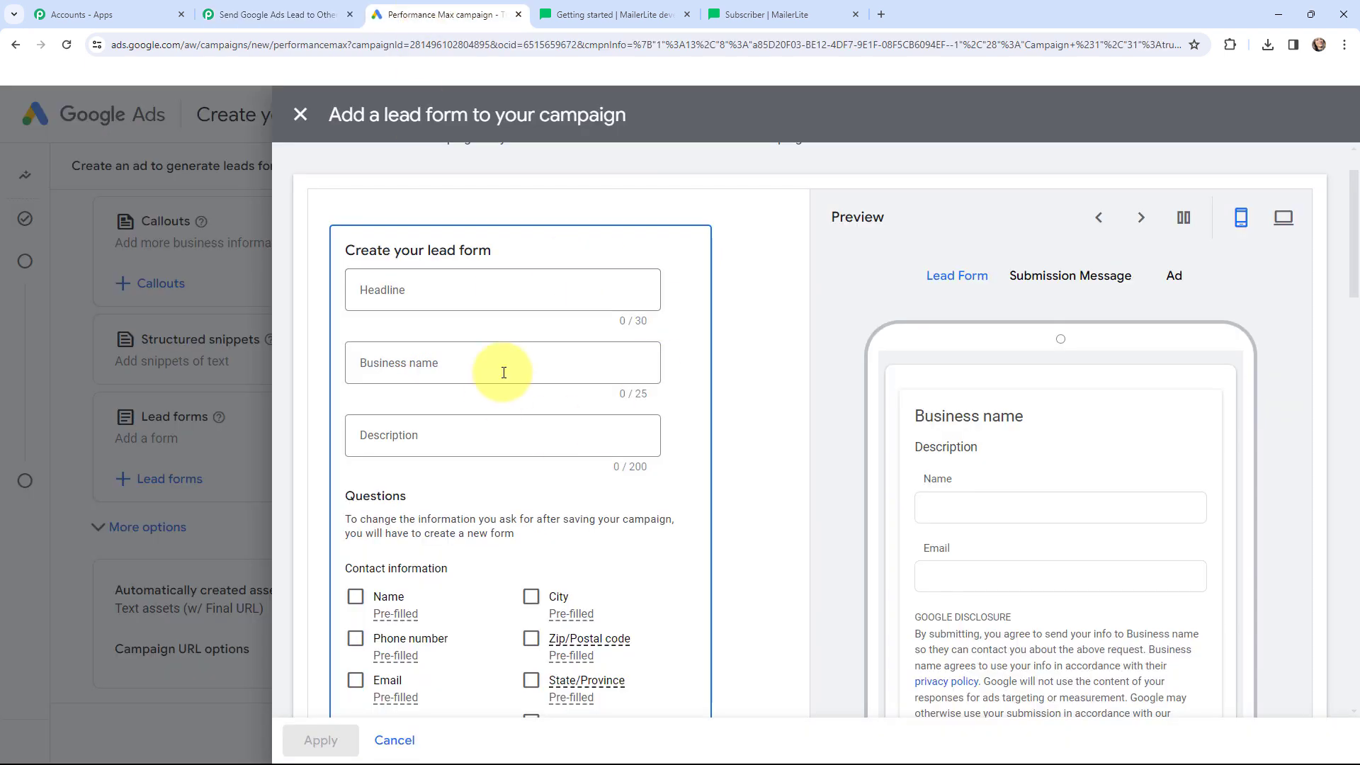
left_click(267, 8)
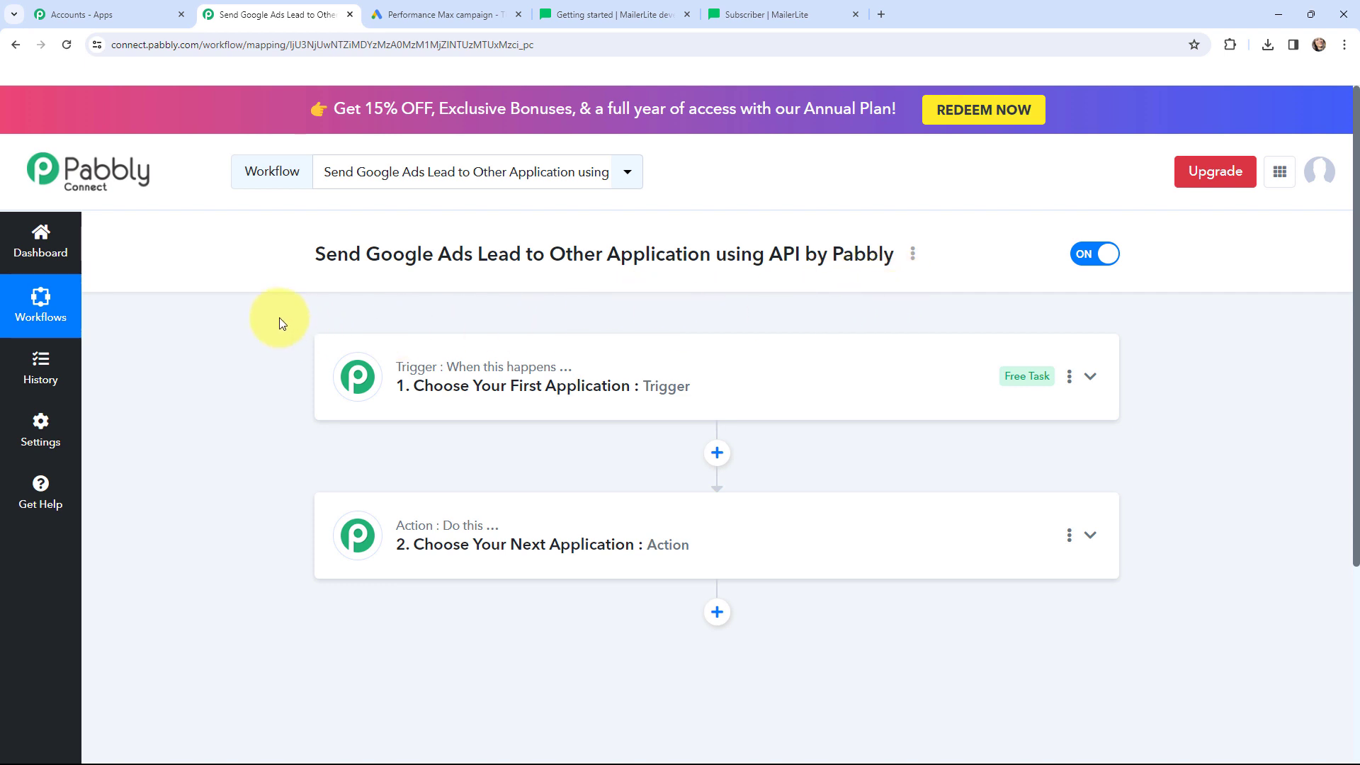
left_click(337, 395)
left_click(431, 474)
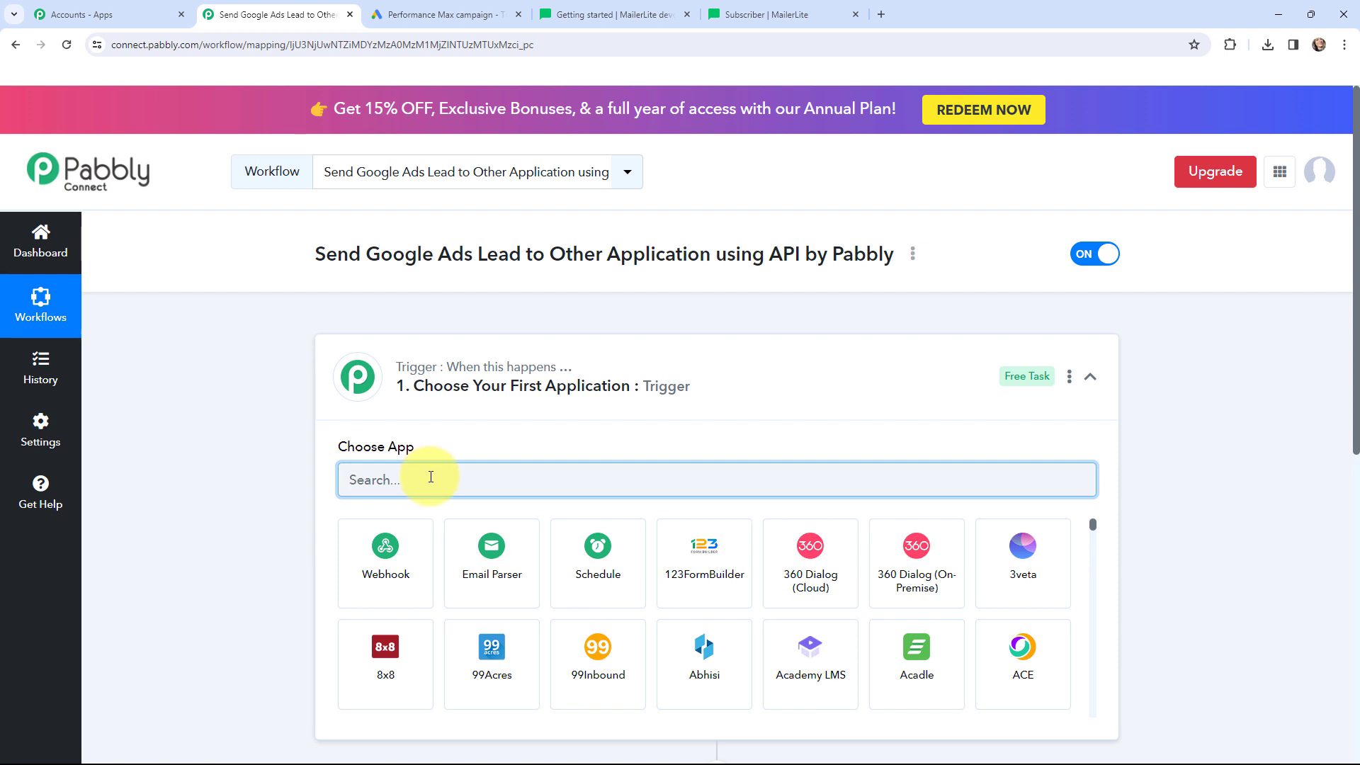
type("google a")
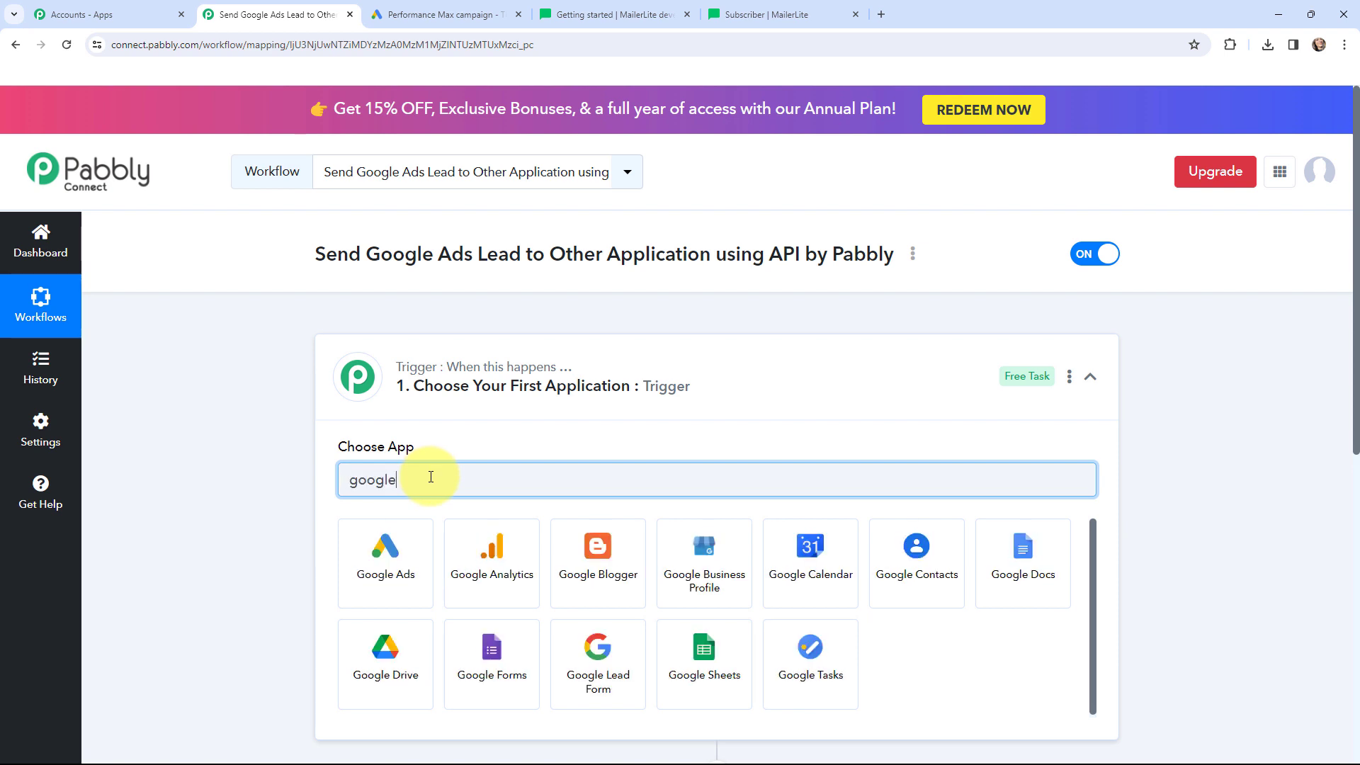
type("ds")
left_click(398, 540)
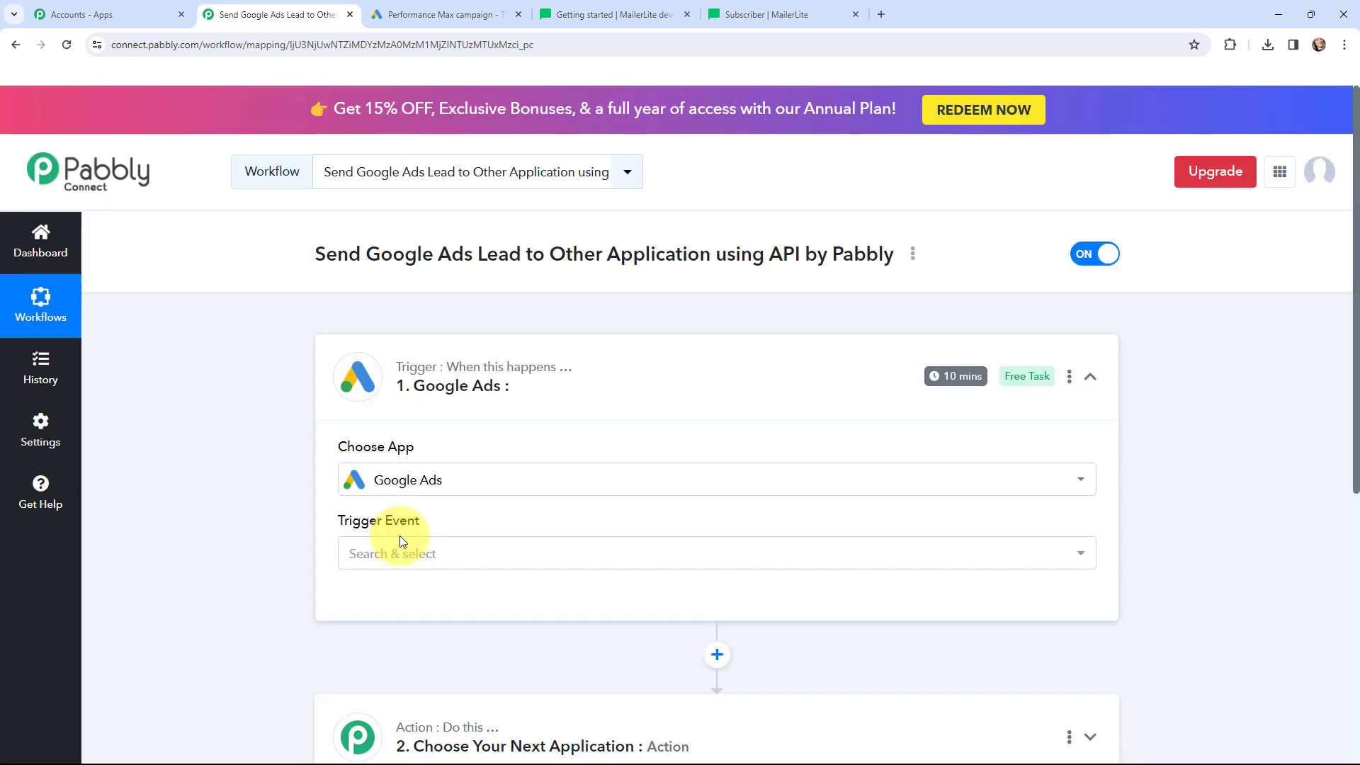
Set the Google Ads trigger event to New Lead Form Entry and collapse the trigger step.
left_click(399, 558)
scroll(425, 588, "down", 1)
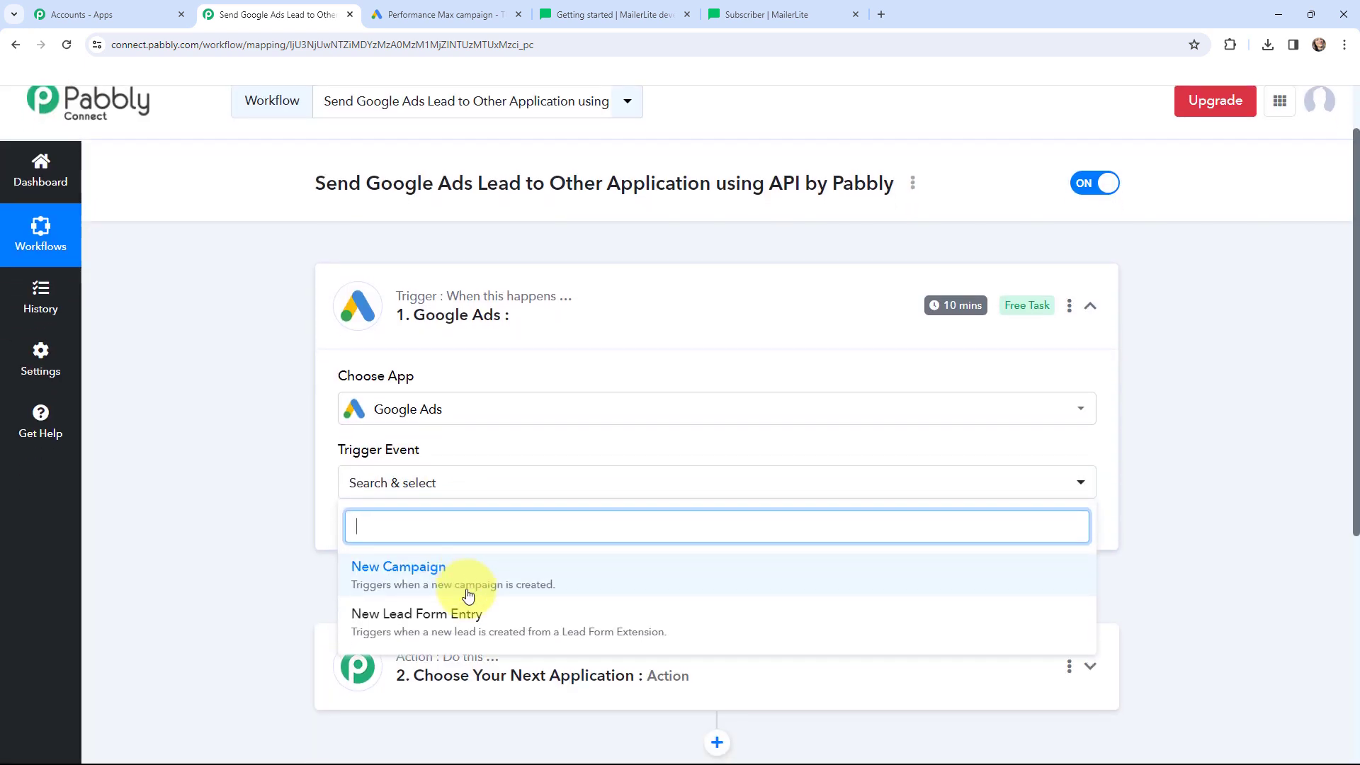
left_click(467, 617)
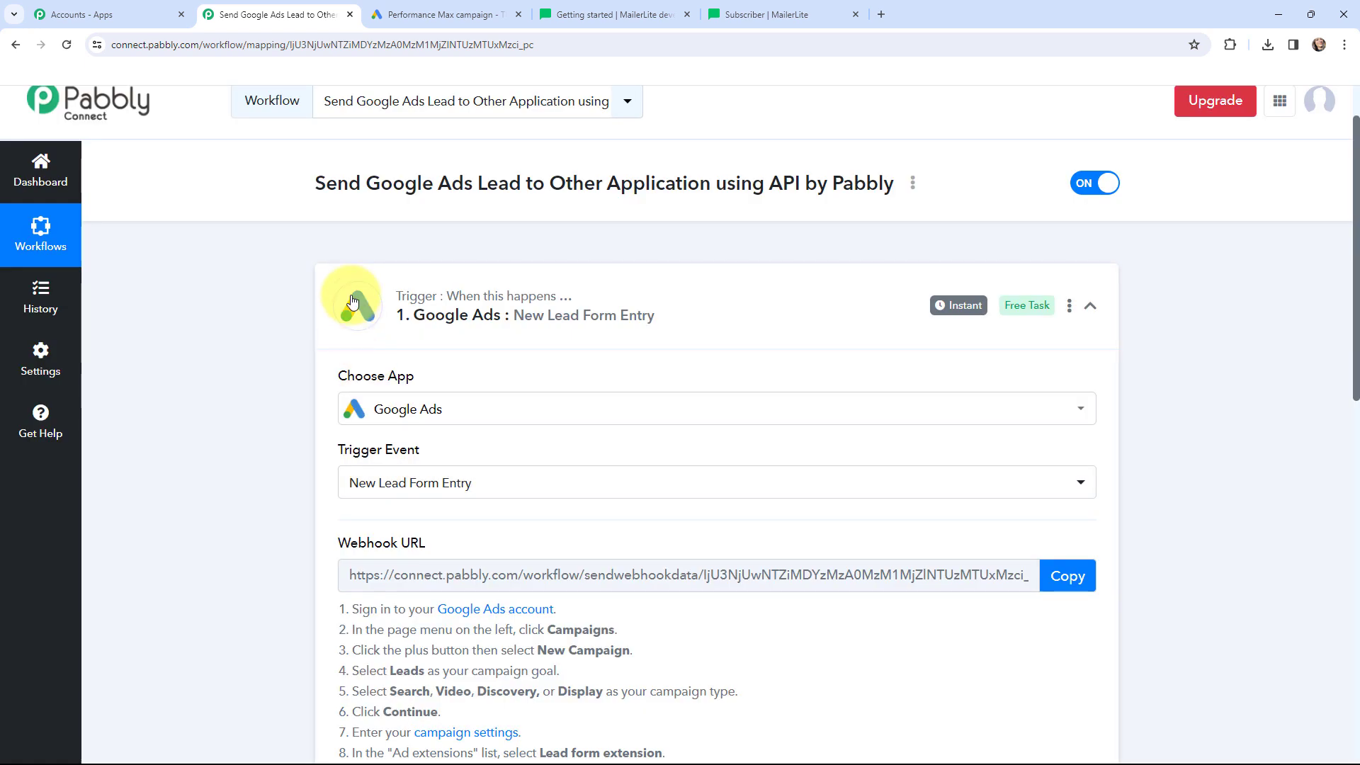
left_click(352, 302)
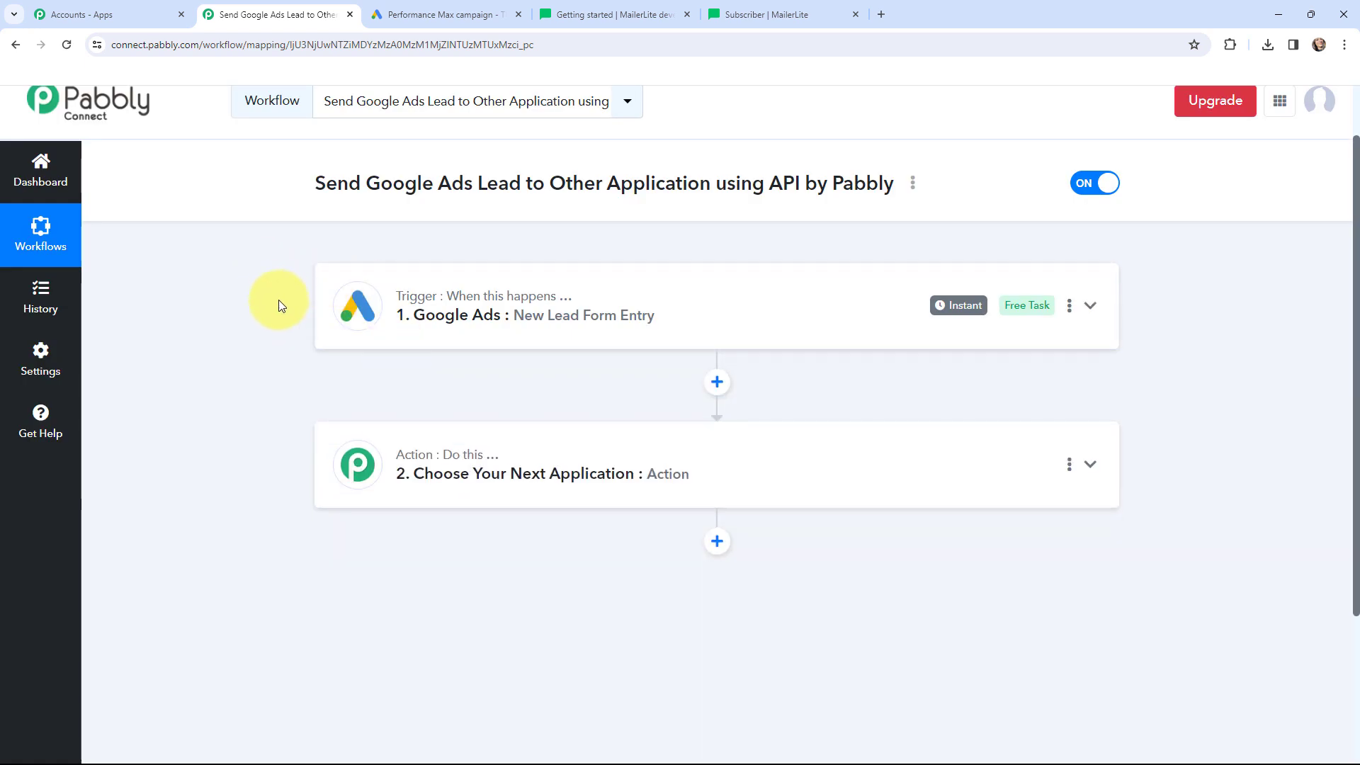
Expand the workflow's action step and choose API by Pabbly as its application.
left_click(342, 460)
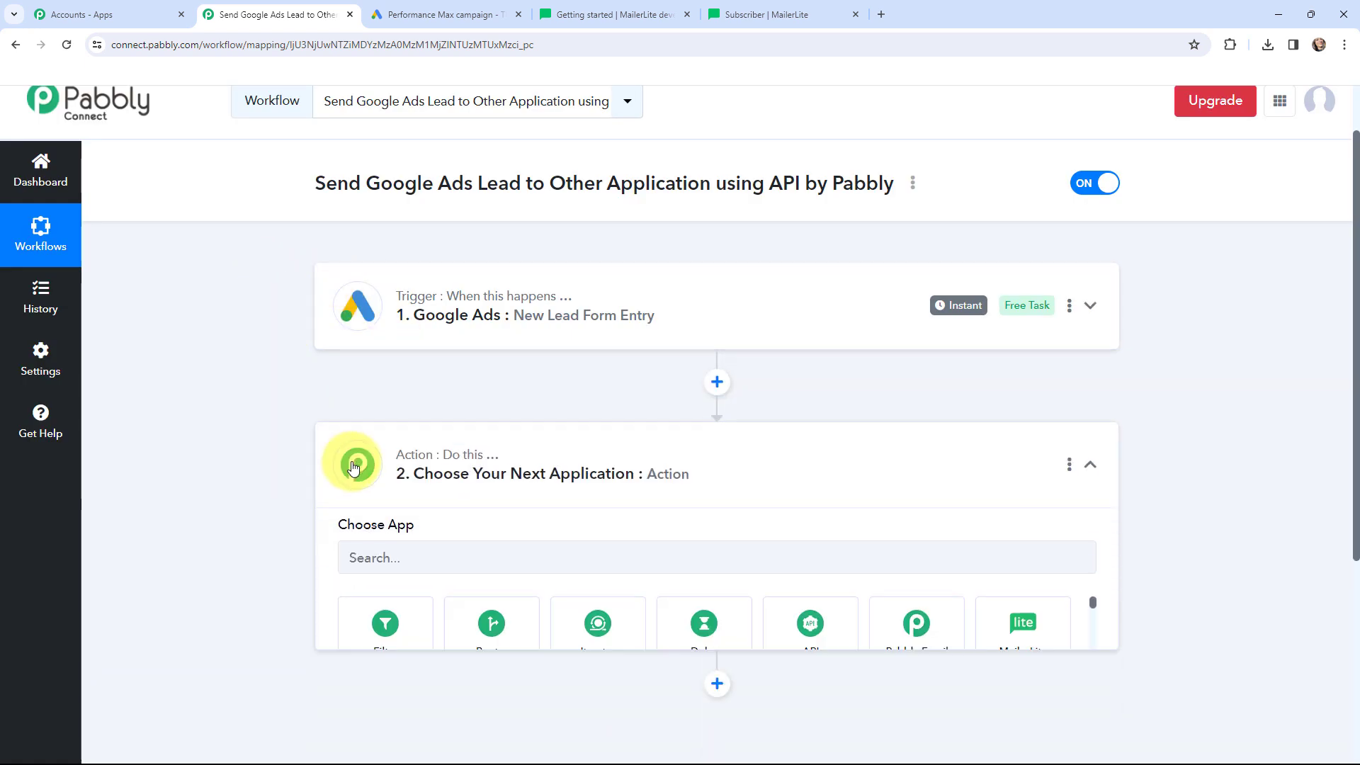
scroll(354, 469, "down", 1)
scroll(267, 419, "down", 1)
scroll(267, 418, "up", 1)
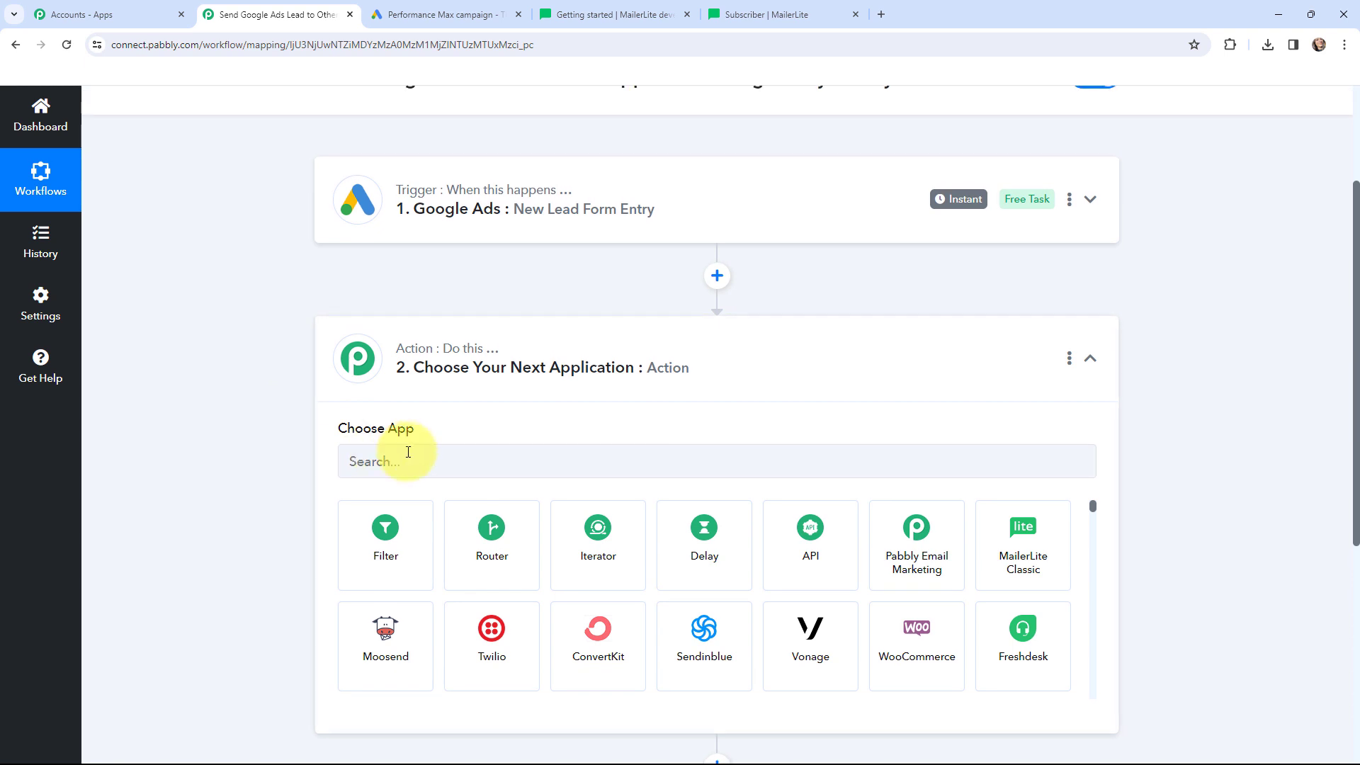
left_click(408, 453)
type("apu")
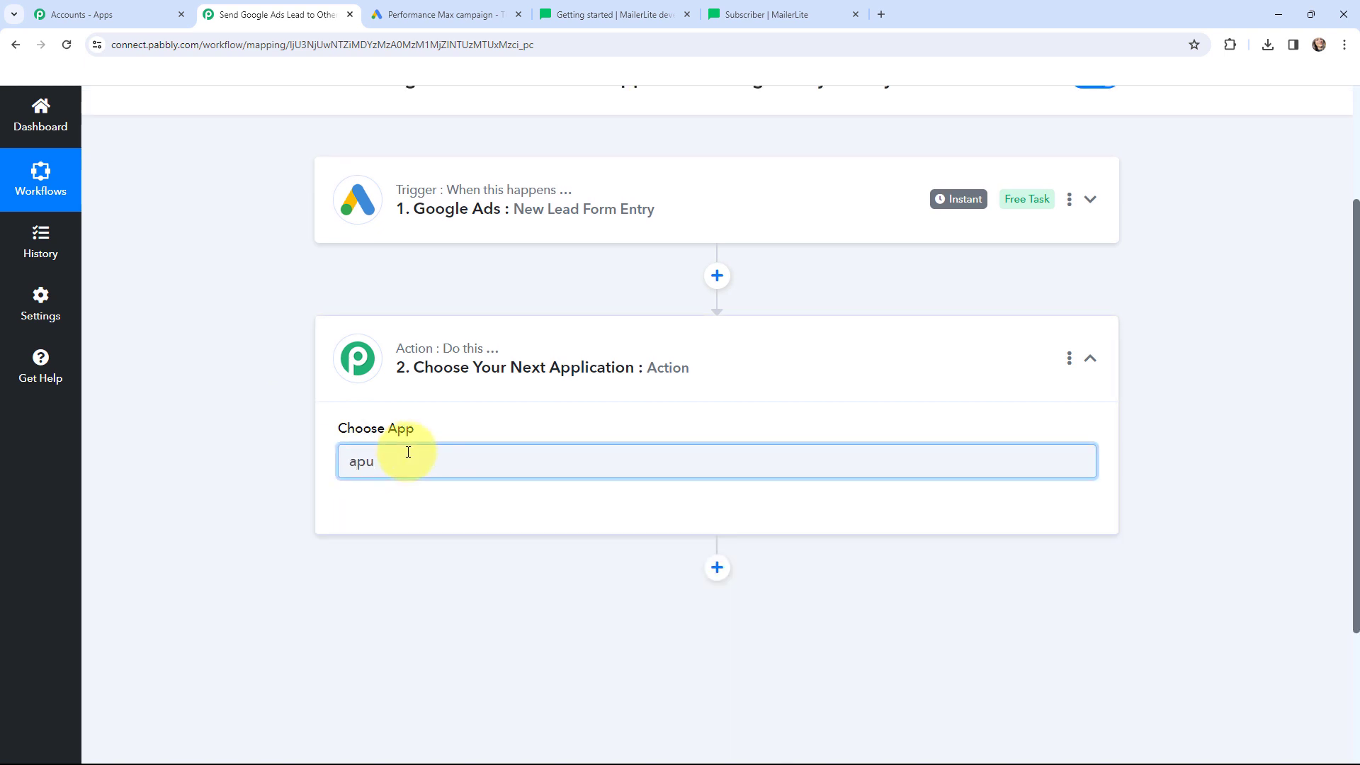
key("BackSpace")
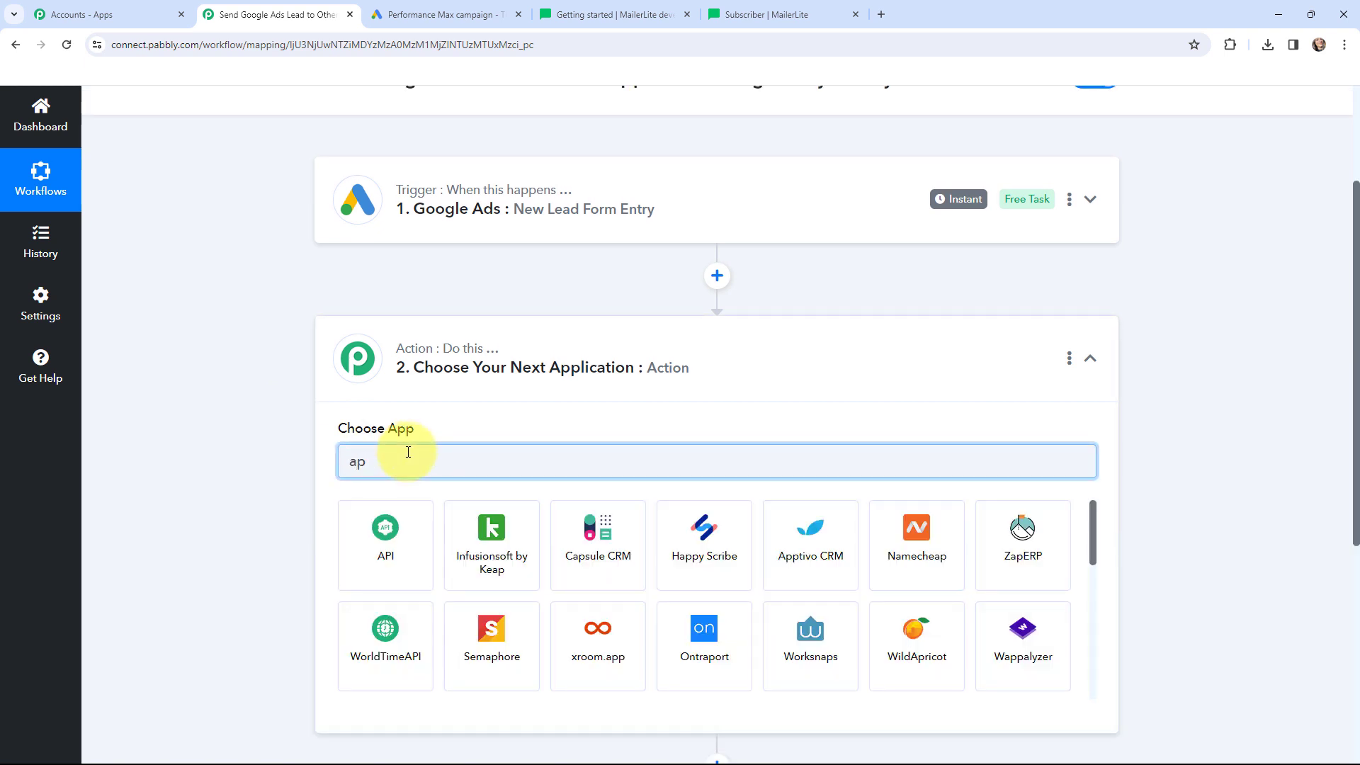
left_click(391, 551)
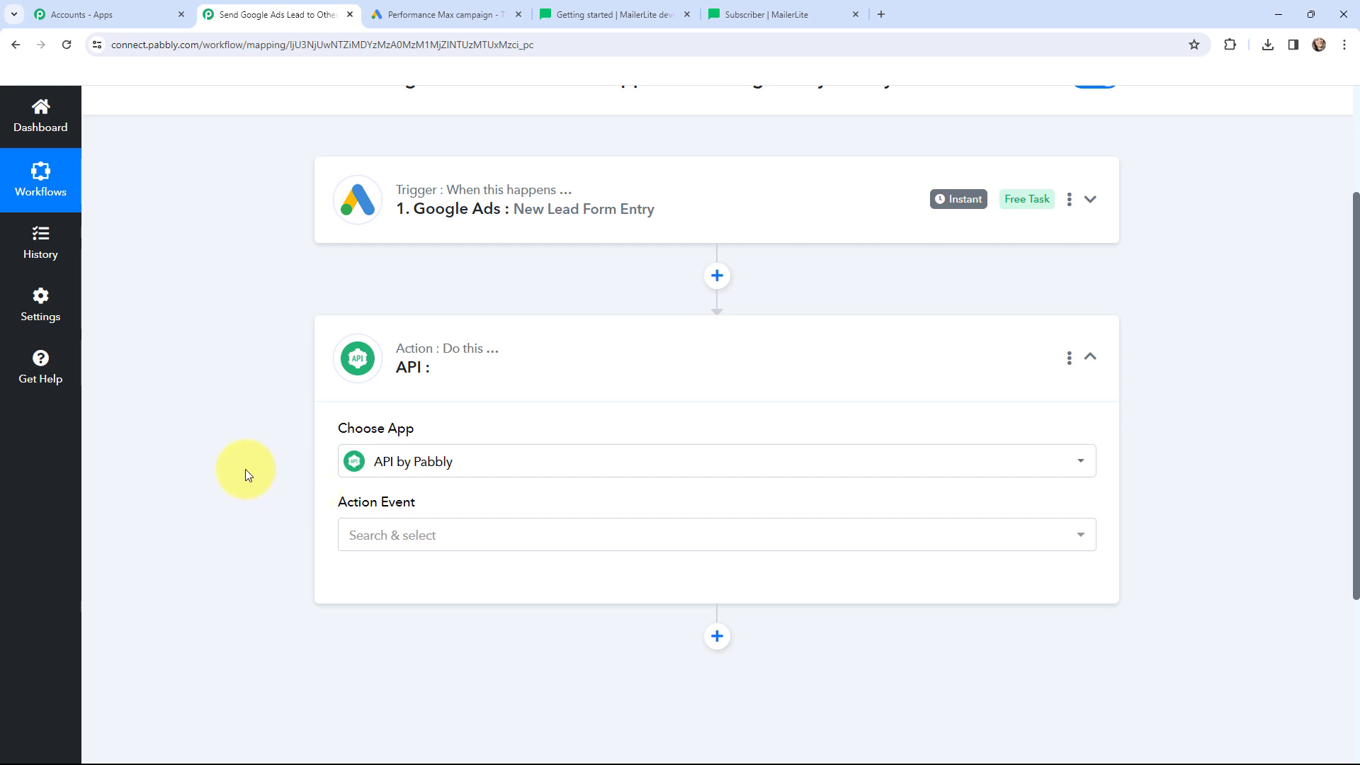
Set the API by Pabbly action event to Execute API Request and collapse the action step.
left_click(370, 541)
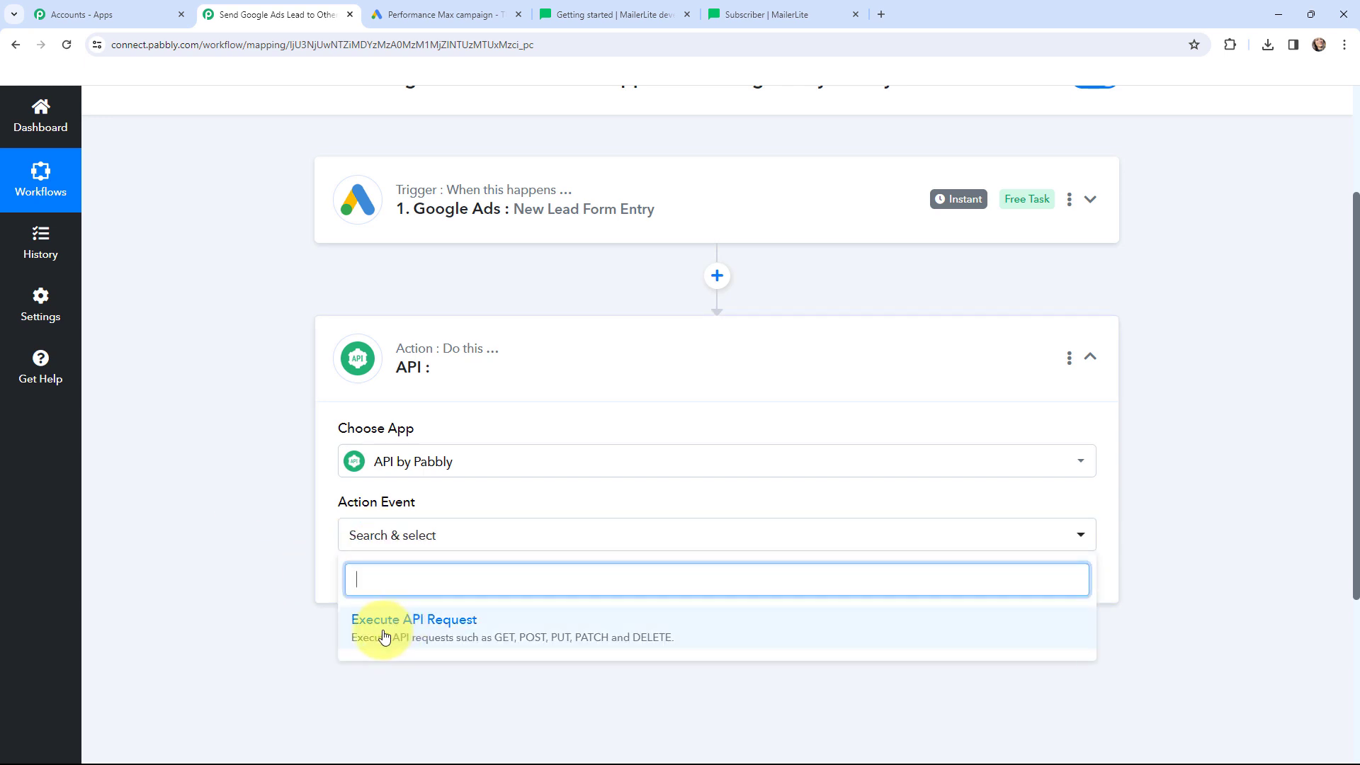
left_click(454, 626)
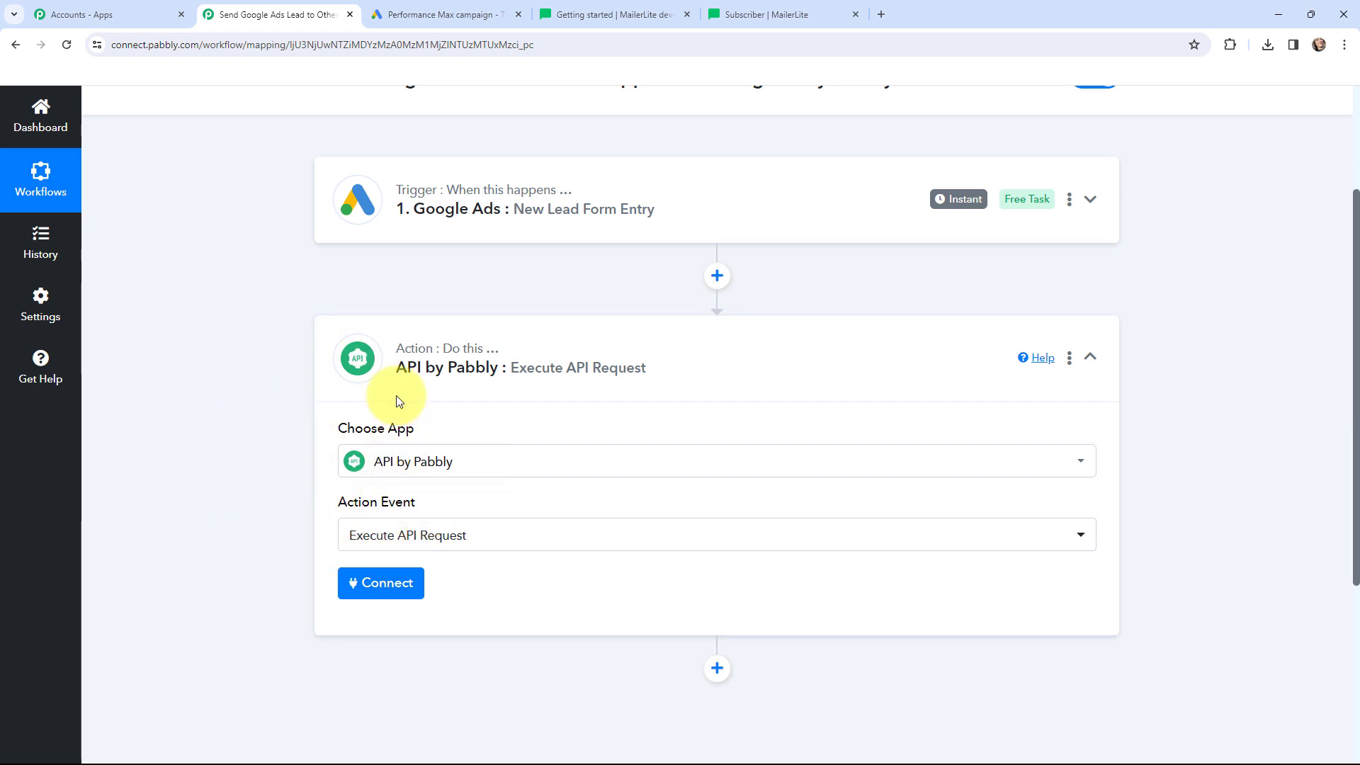
left_click(480, 537)
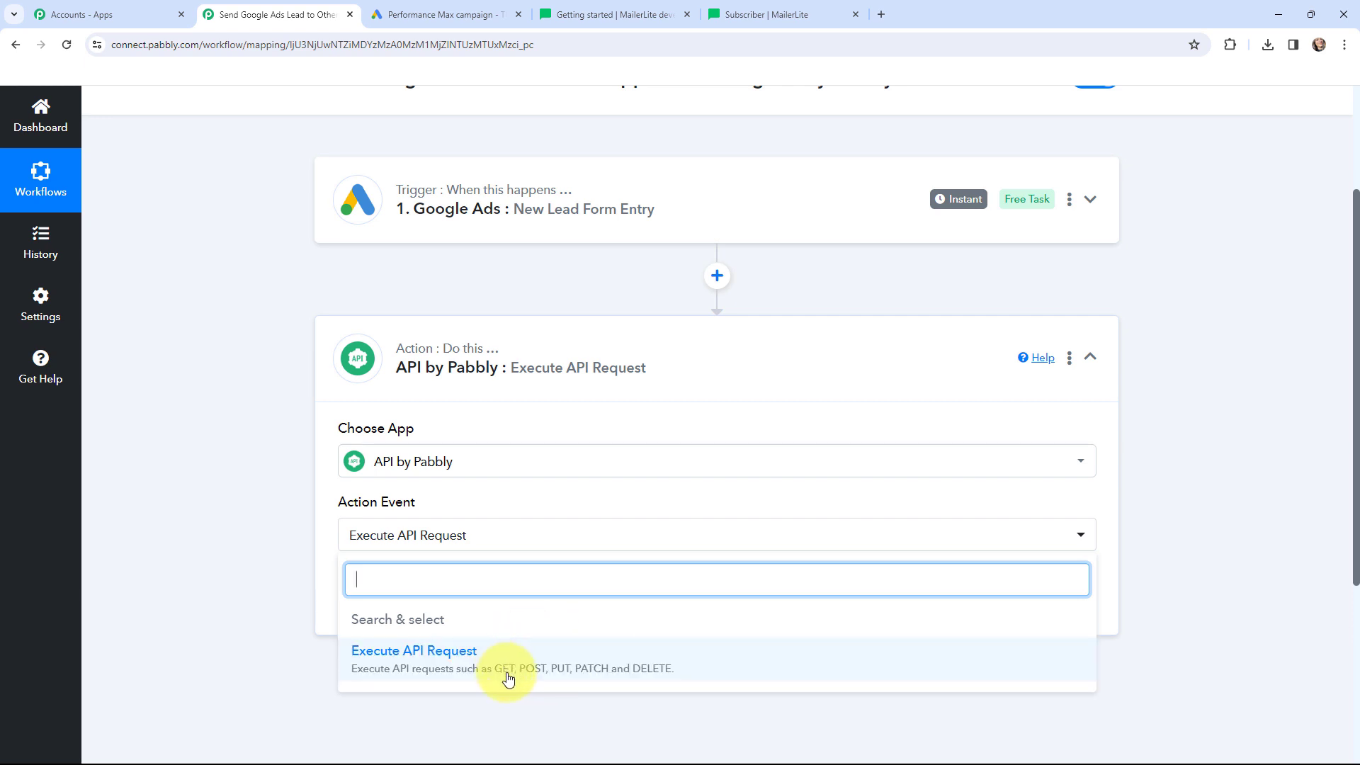
left_click(533, 682)
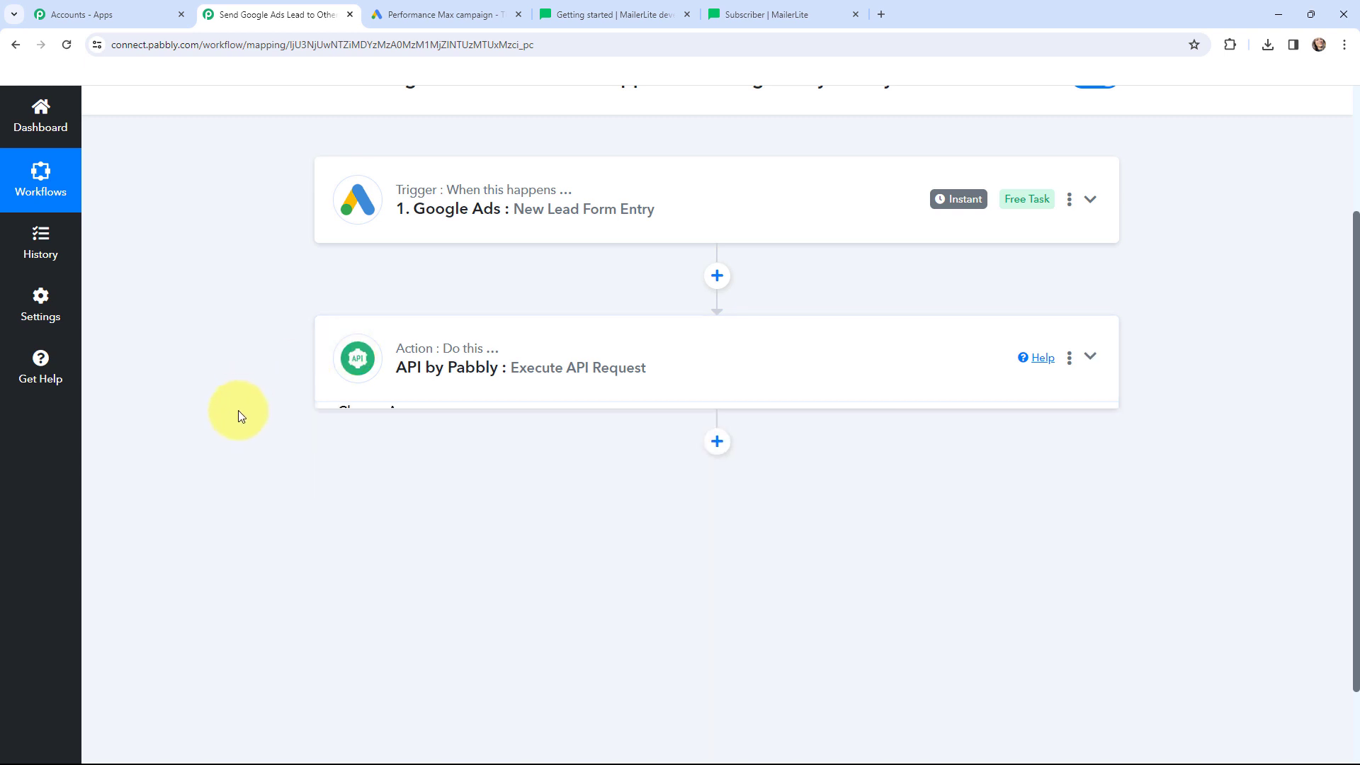
scroll(241, 414, "up", 3)
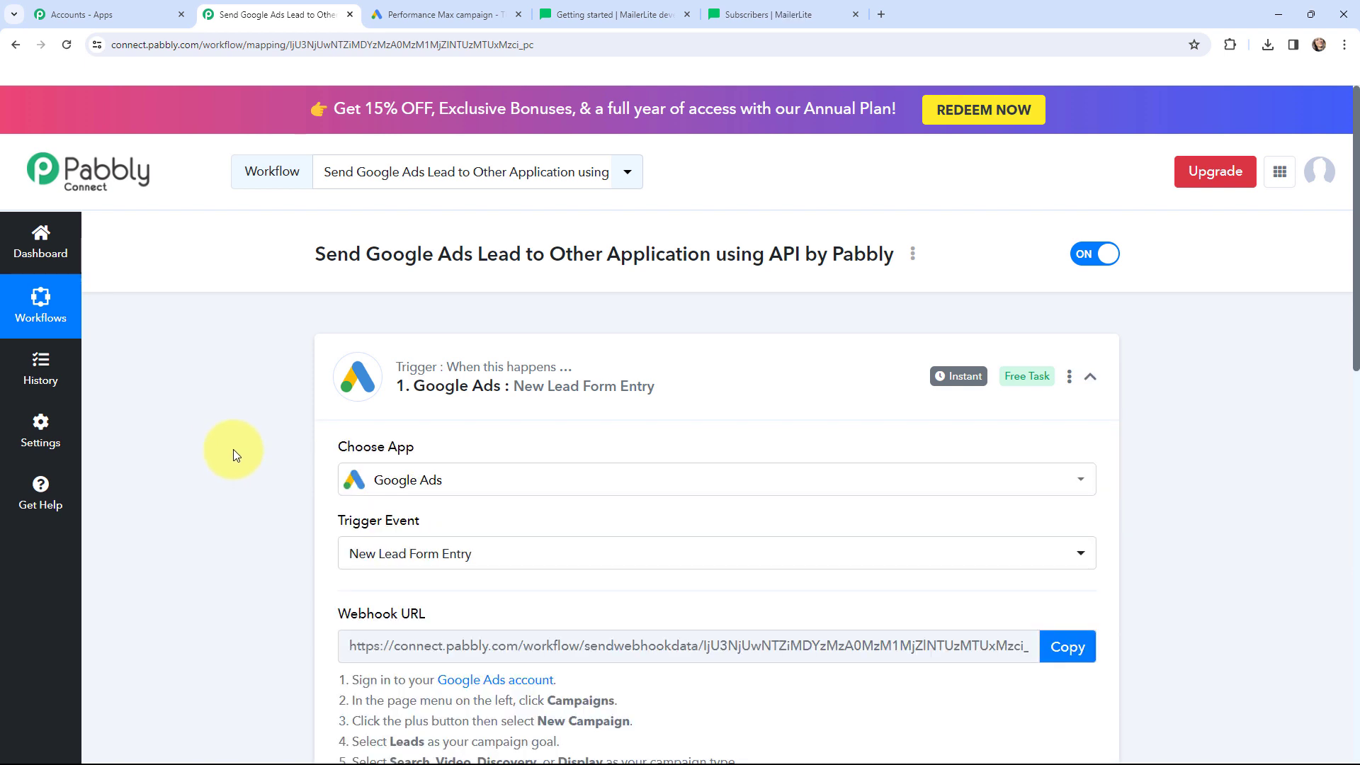
Review the webhook URL and the numbered setup instructions in the Google Ads trigger step.
scroll(233, 449, "down", 3)
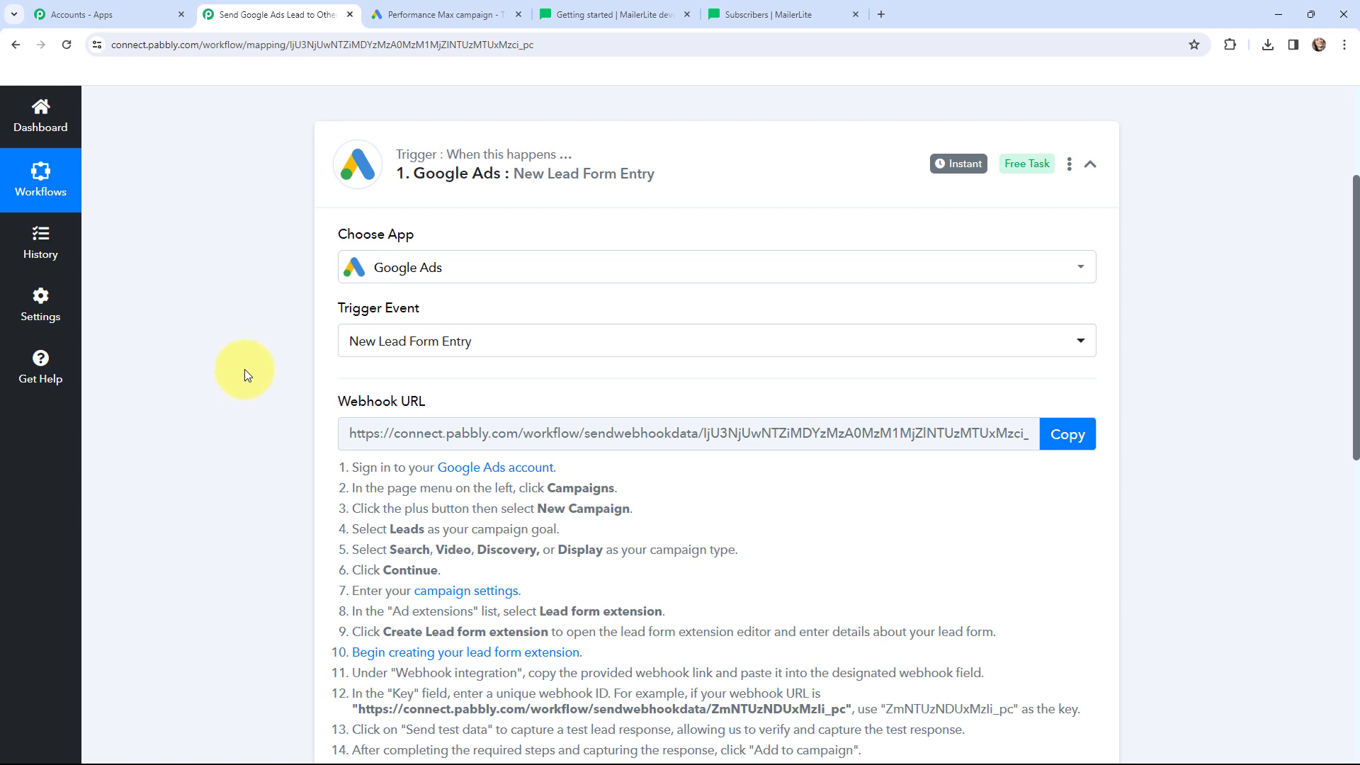
scroll(244, 374, "down", 1)
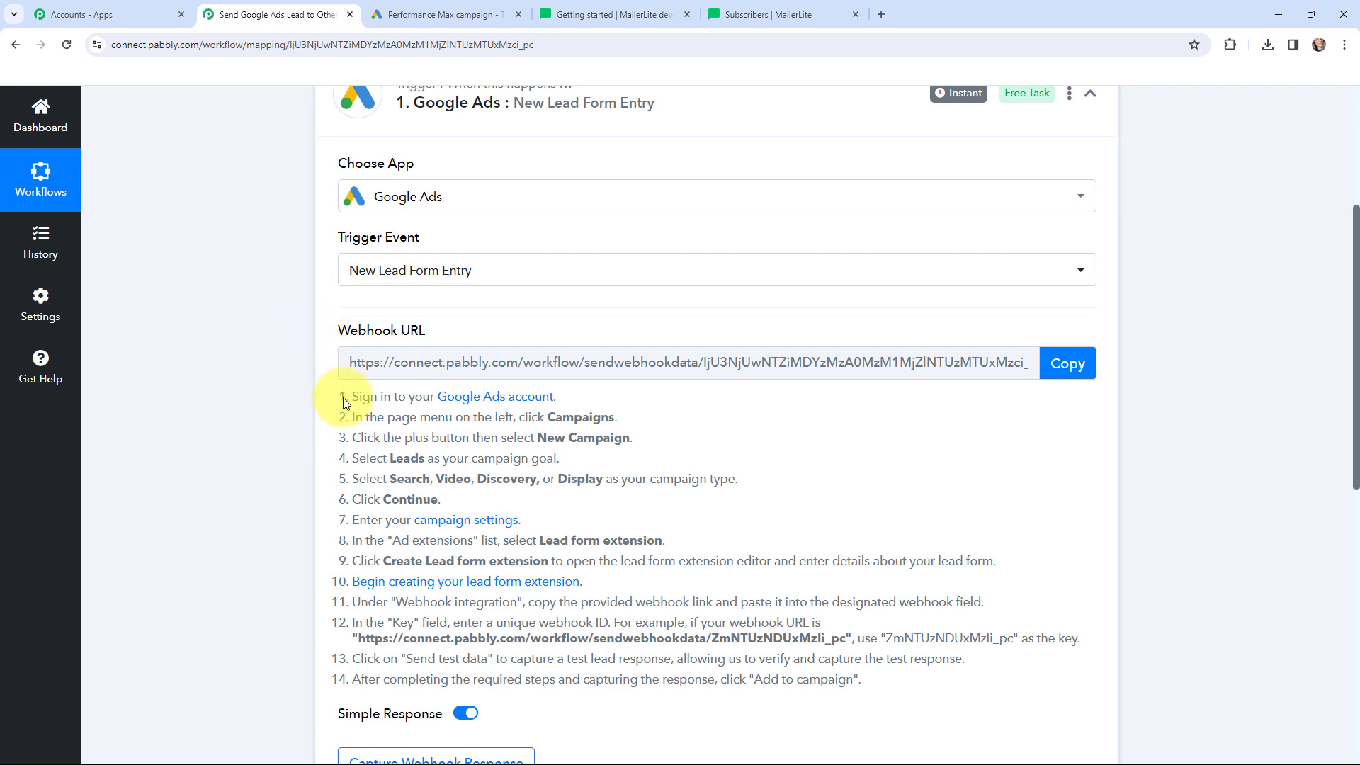
left_click_drag(343, 397, 872, 688)
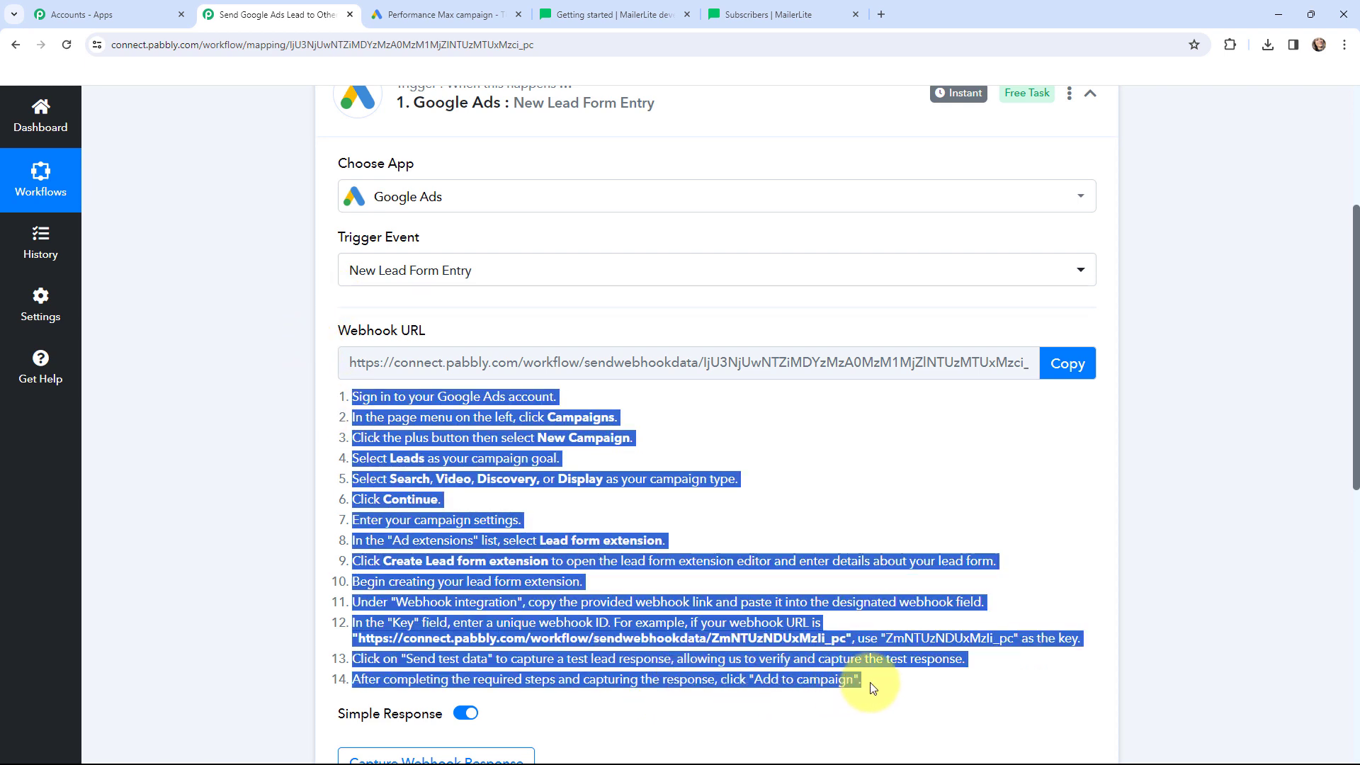
left_click(237, 492)
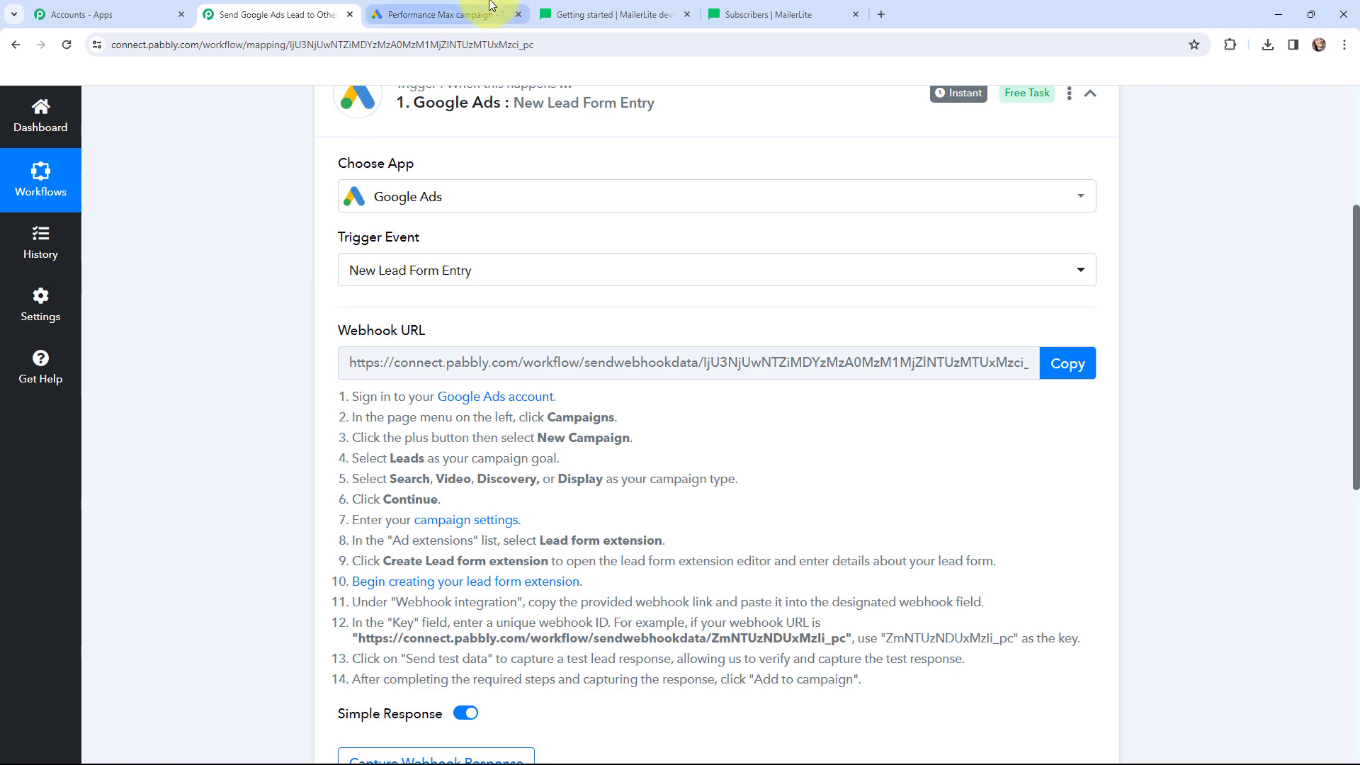
Switch to the Google Ads campaign and start adding a new lead form from the Lead forms asset section.
left_click(457, 9)
scroll(599, 227, "down", 10)
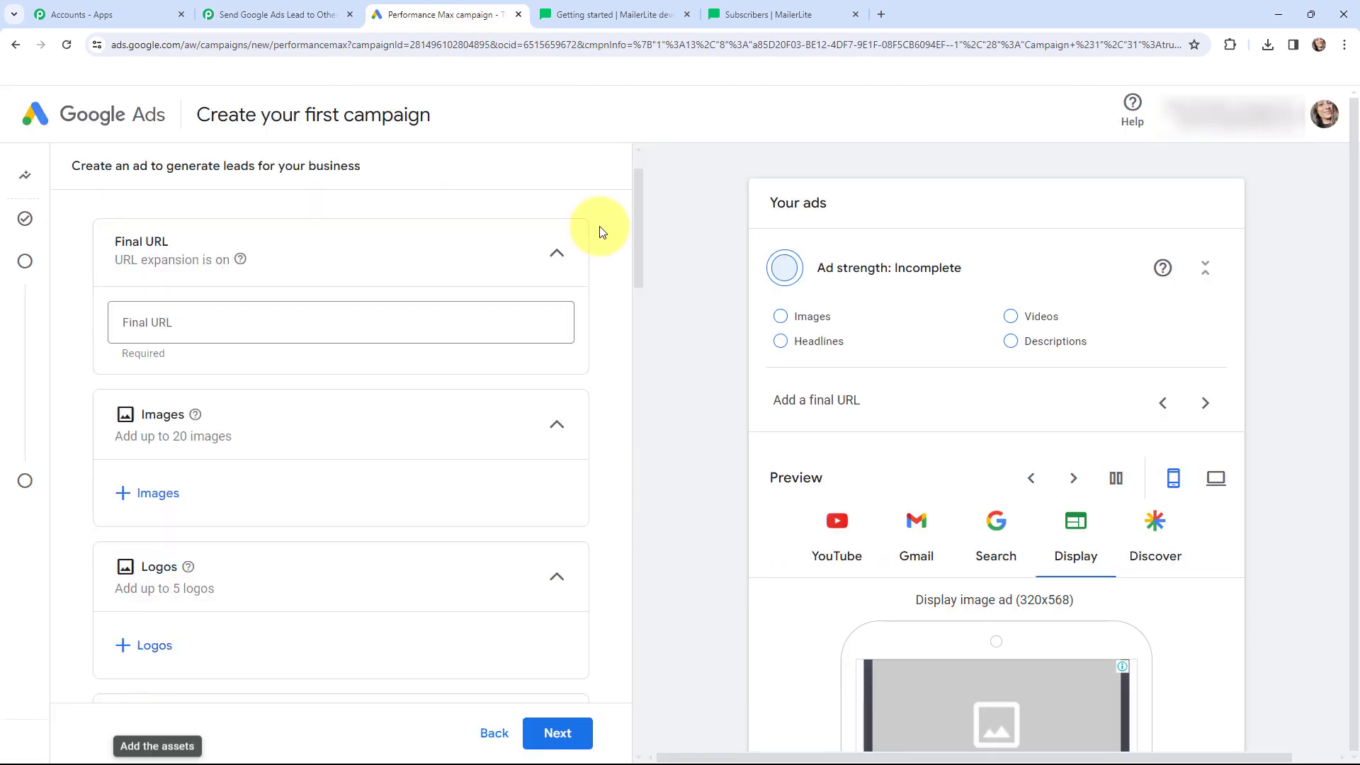
scroll(600, 227, "down", 10)
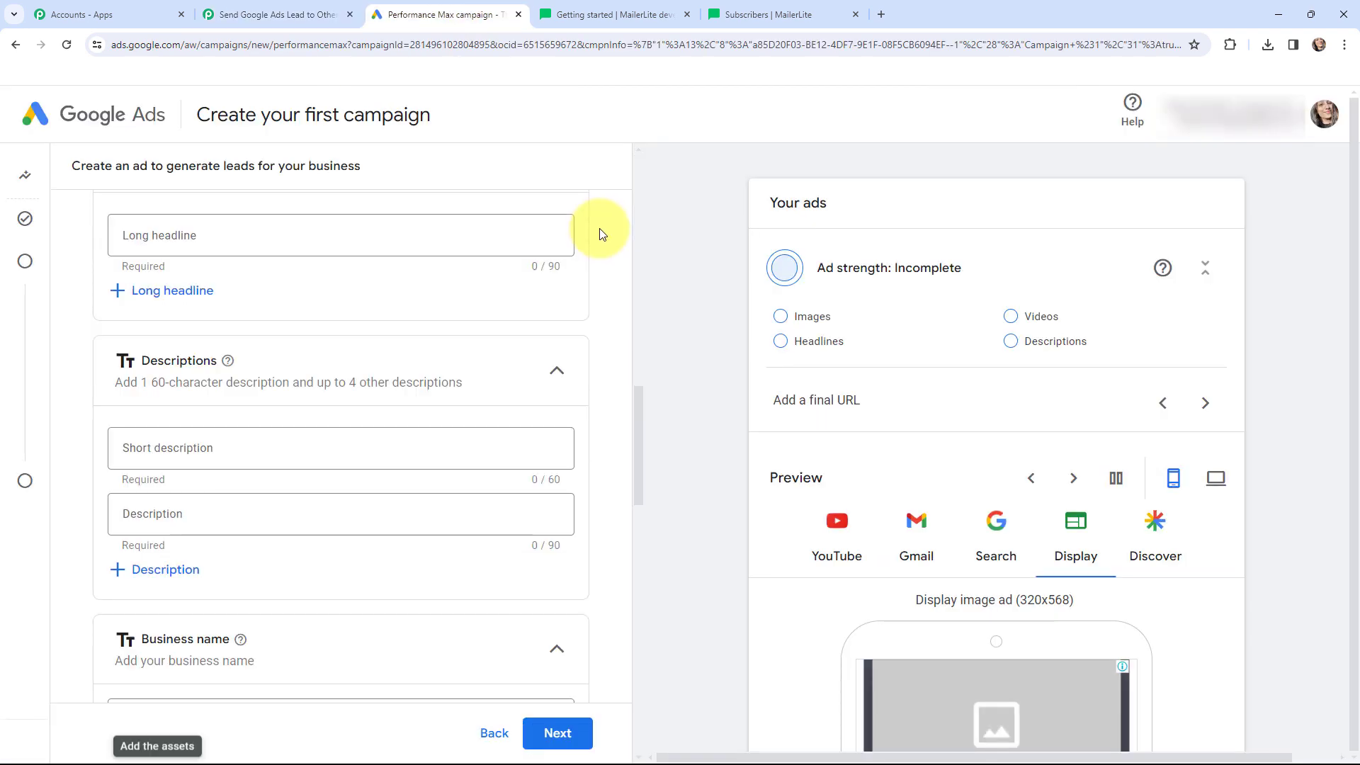
scroll(583, 314, "down", 1)
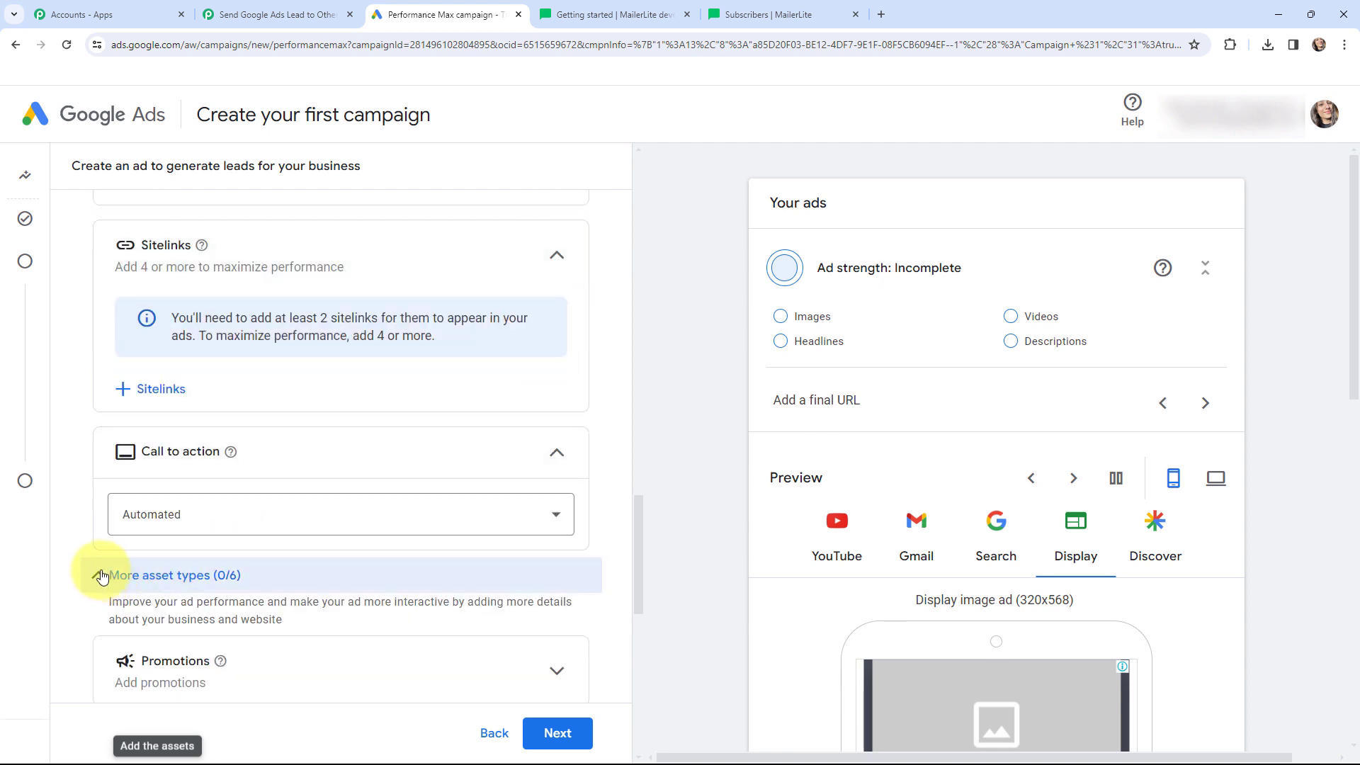
scroll(100, 577, "down", 6)
scroll(133, 524, "down", 1)
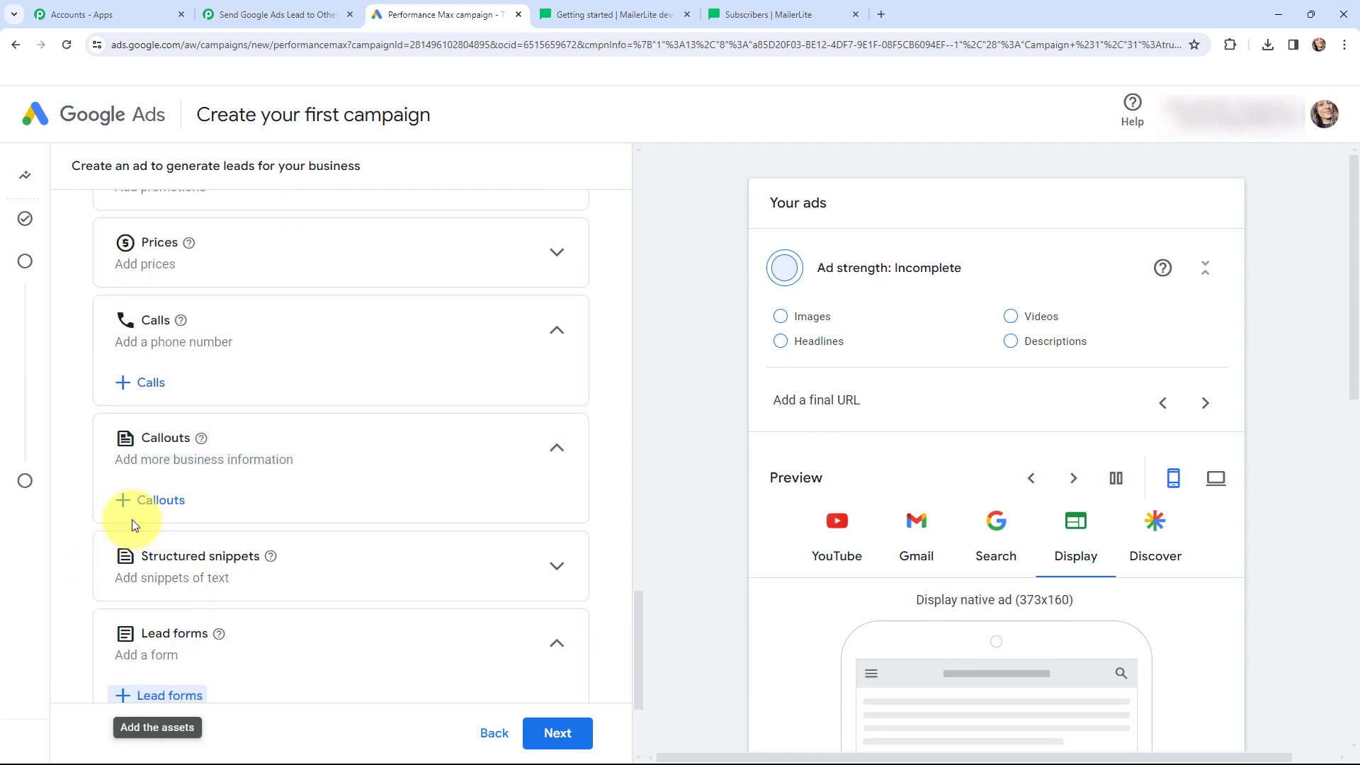
scroll(141, 536, "down", 2)
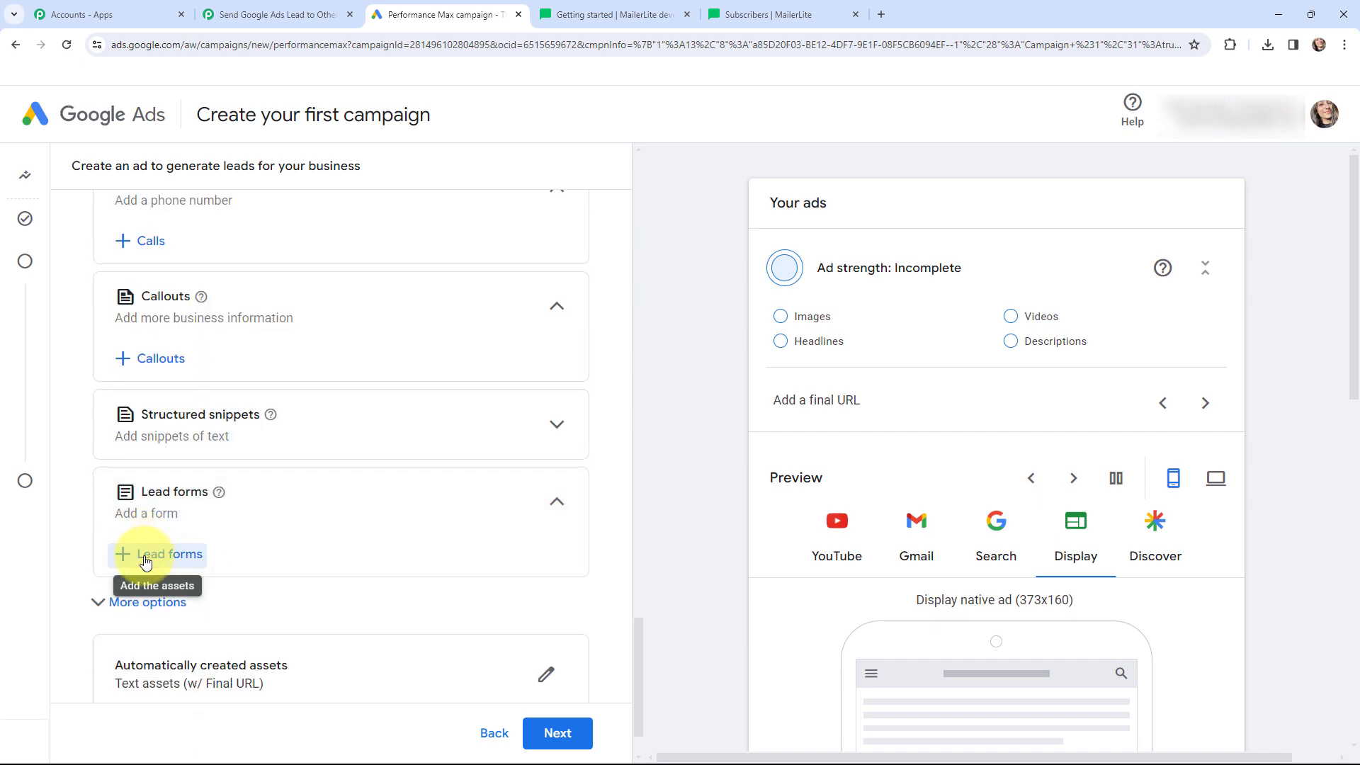
left_click(145, 560)
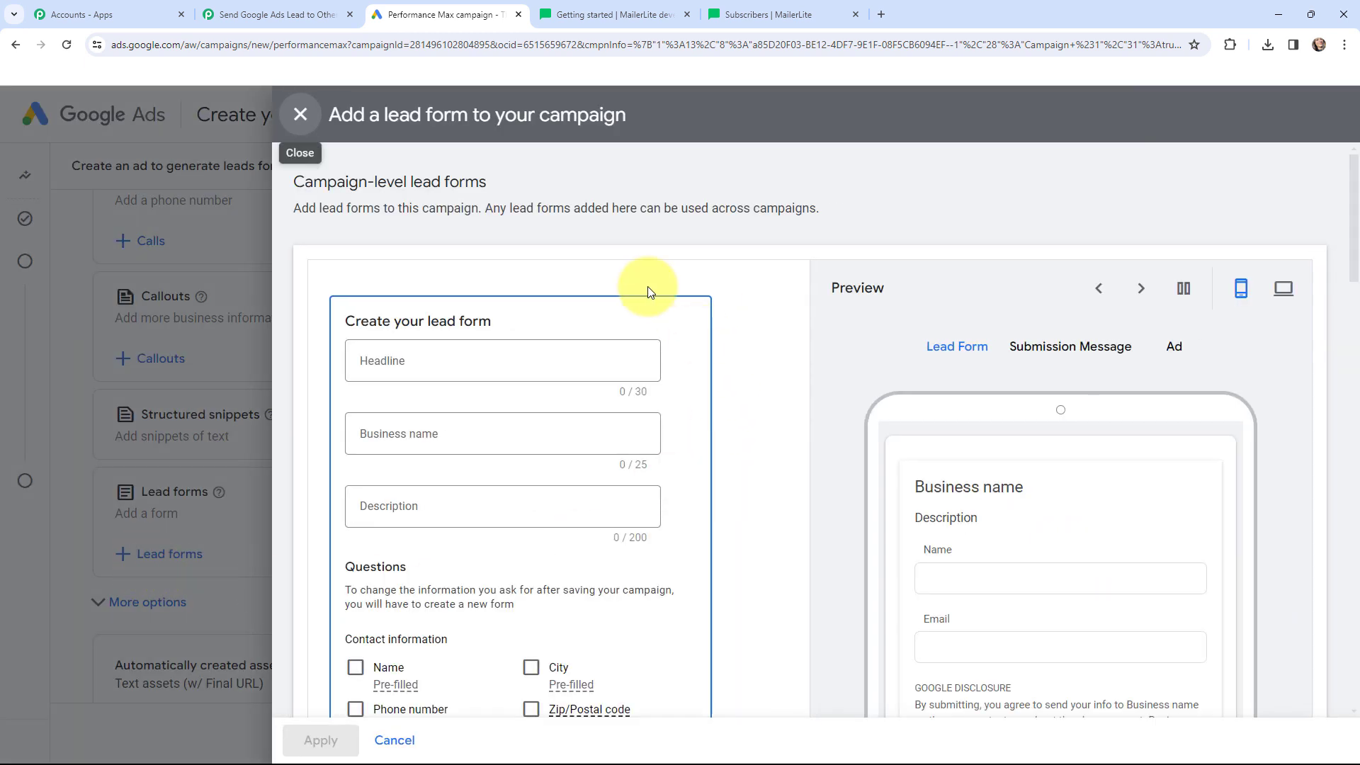
Set the new lead form's headline to "Threads & Co. Leads Form".
scroll(759, 358, "down", 1)
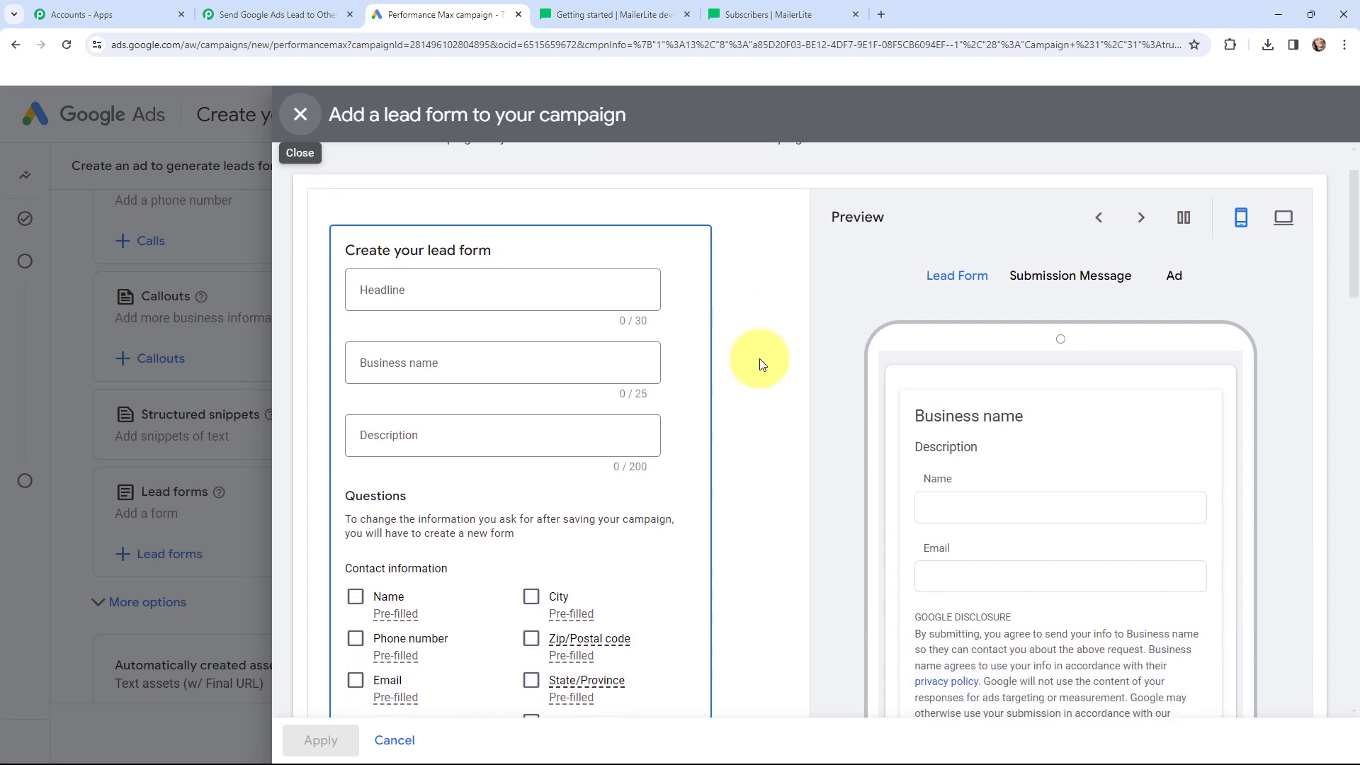
left_click(409, 284)
type("T")
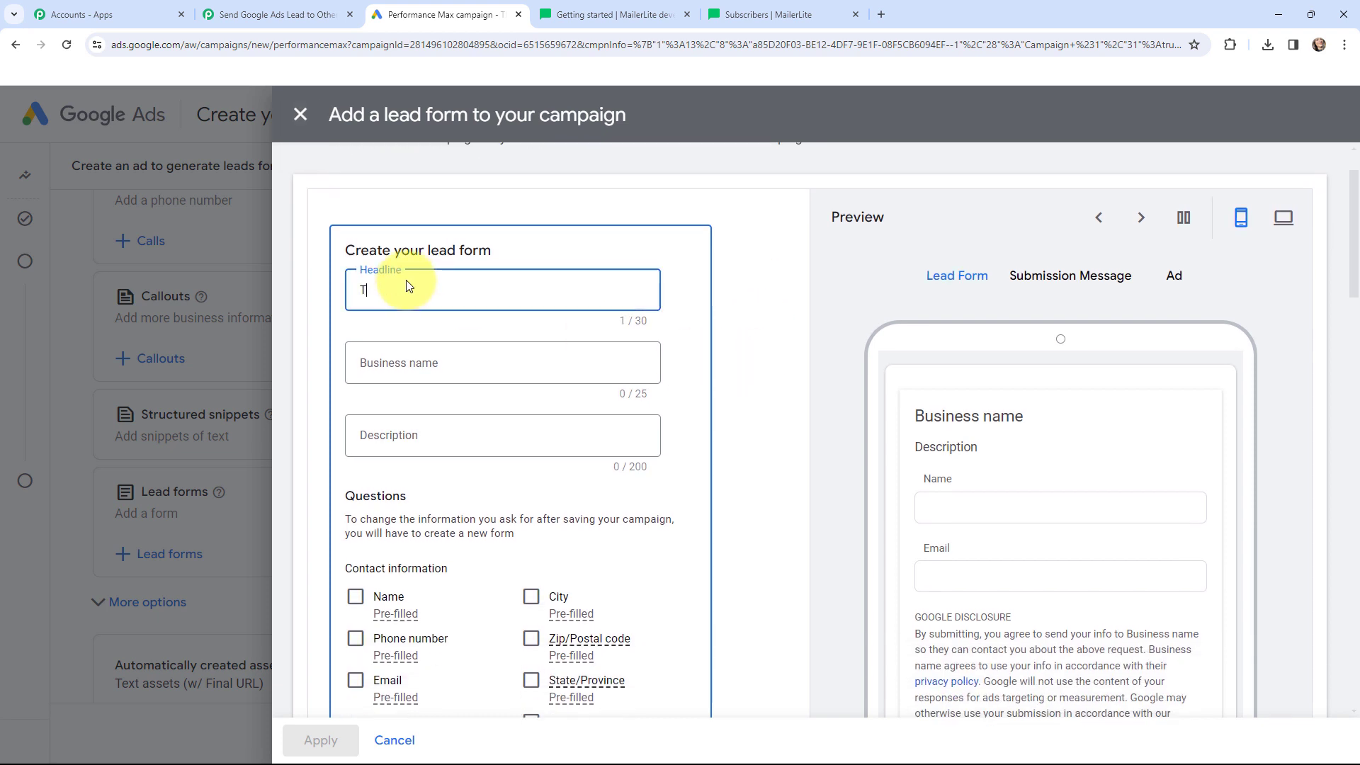
type("hreads")
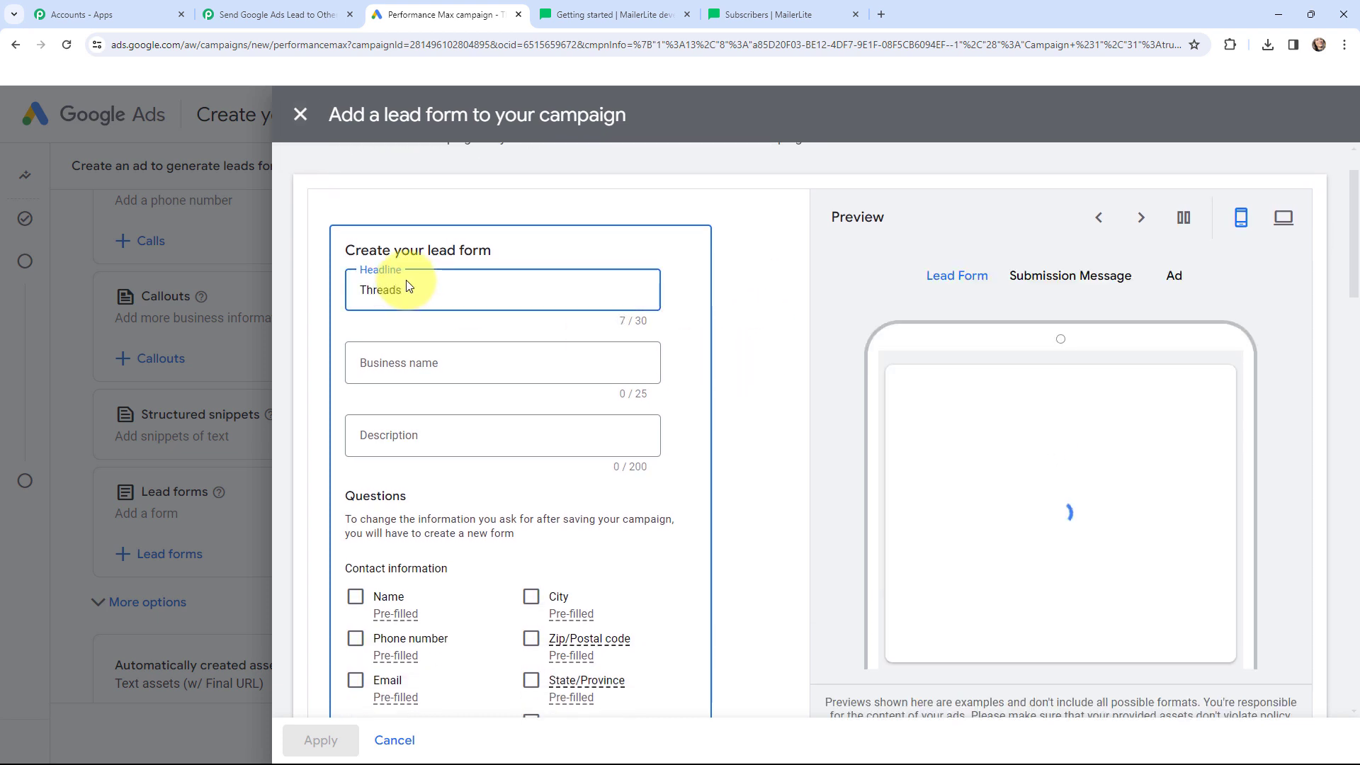
type(" & Co")
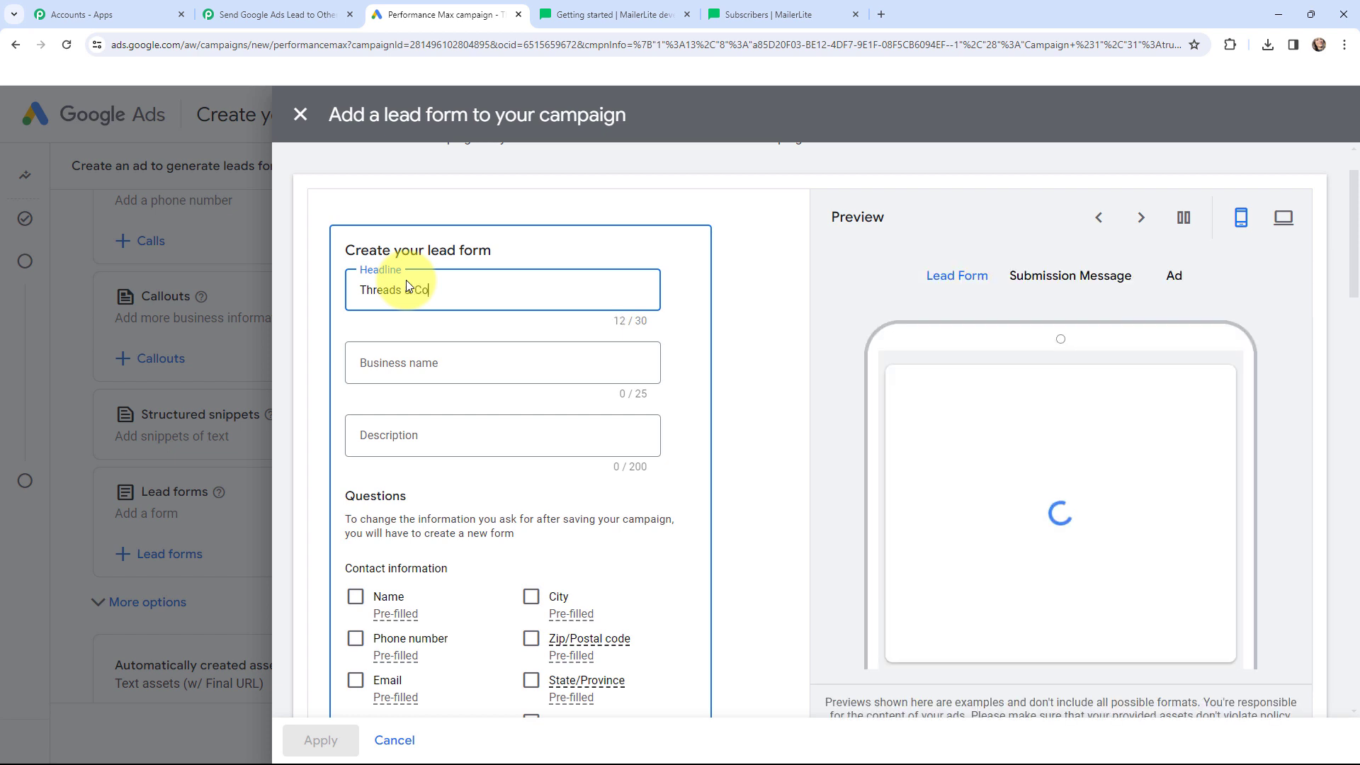
type(". Leads Form")
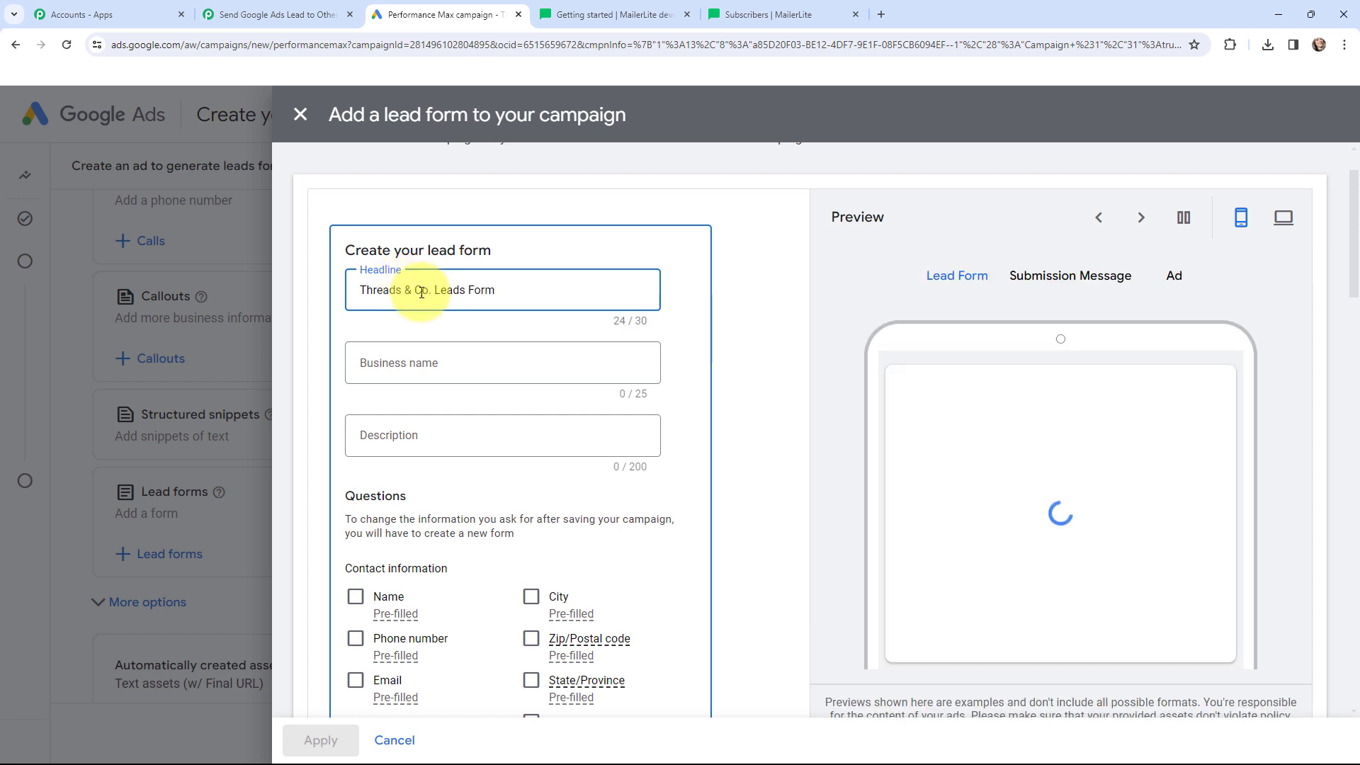
Copy "Threads & Co." from the headline and enter it as the lead form's business name.
left_click_drag(432, 291, 325, 304)
key("ctrl+c")
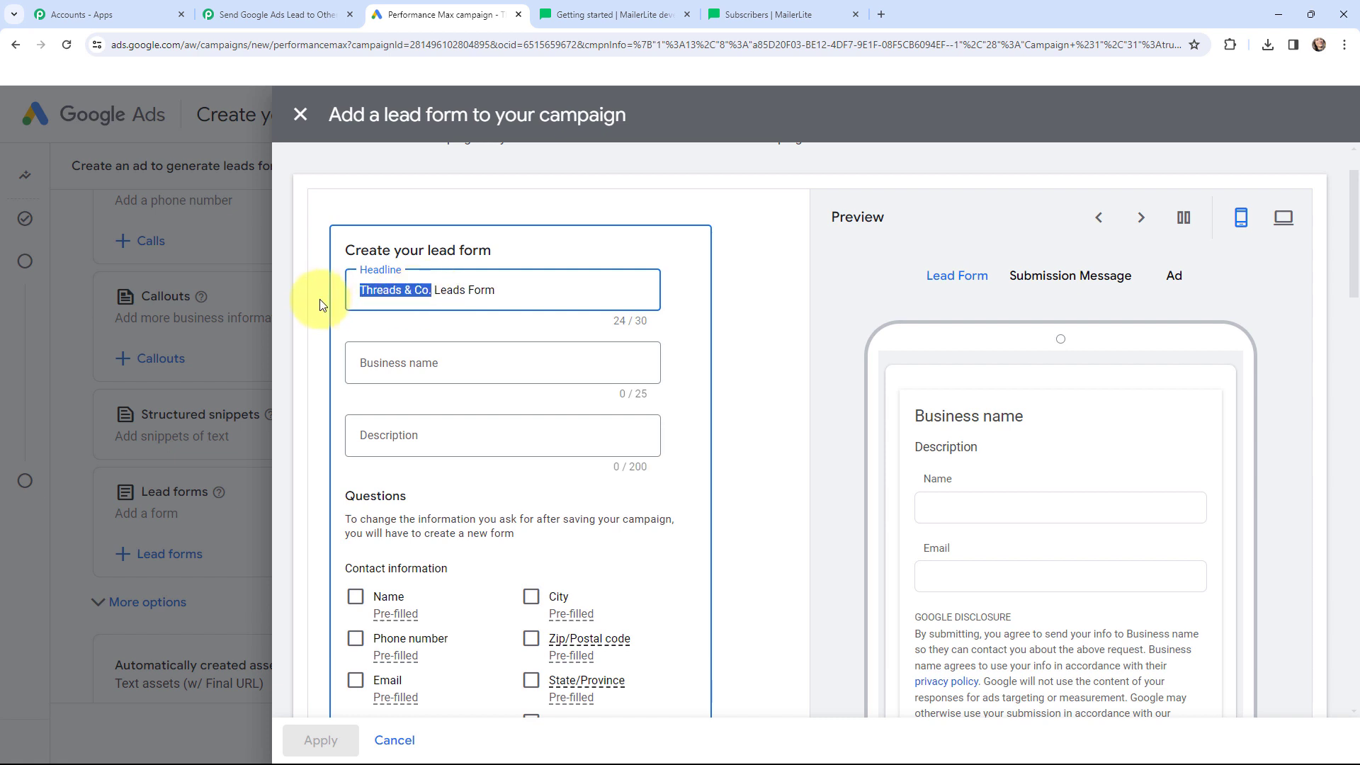
left_click(413, 361)
key("ctrl+v")
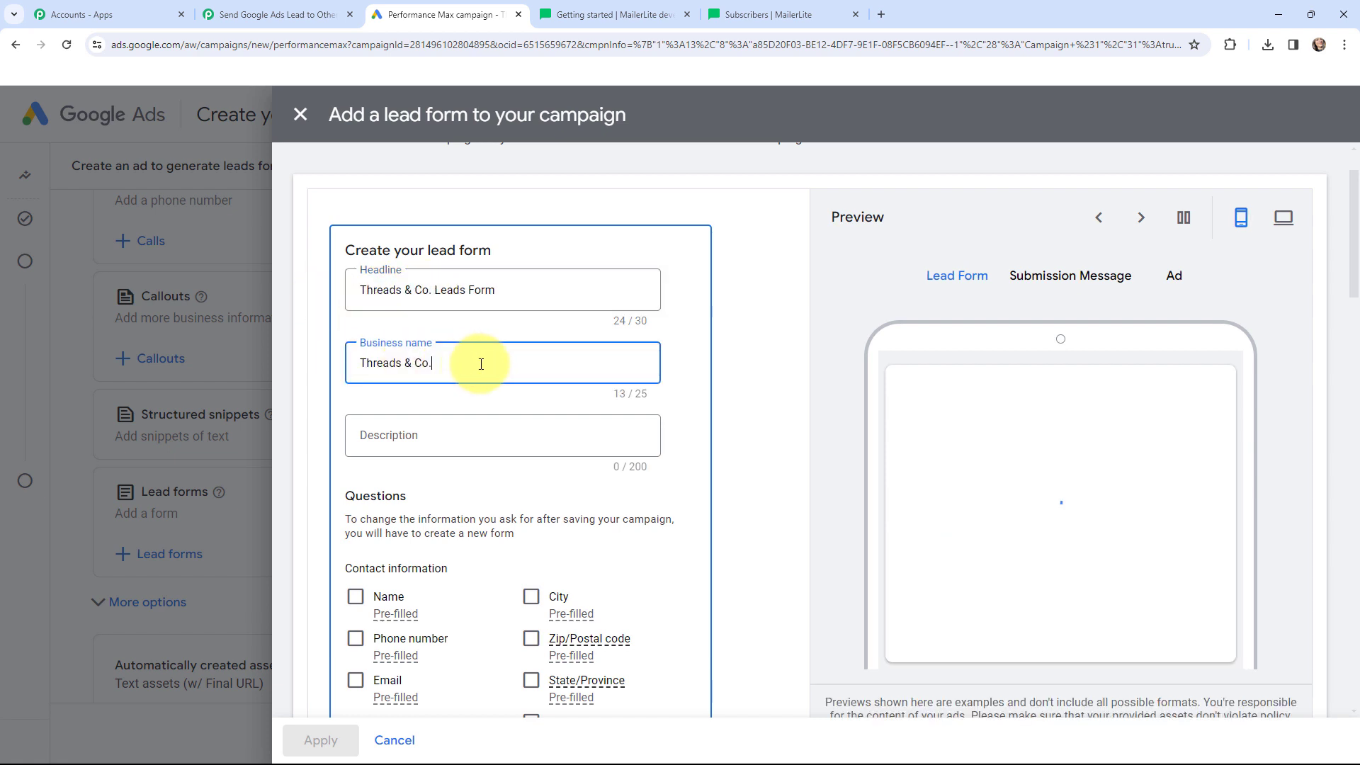
left_click(469, 471)
Include name as first name and last name, phone number and email in the form's contact information questions.
scroll(480, 464, "down", 3)
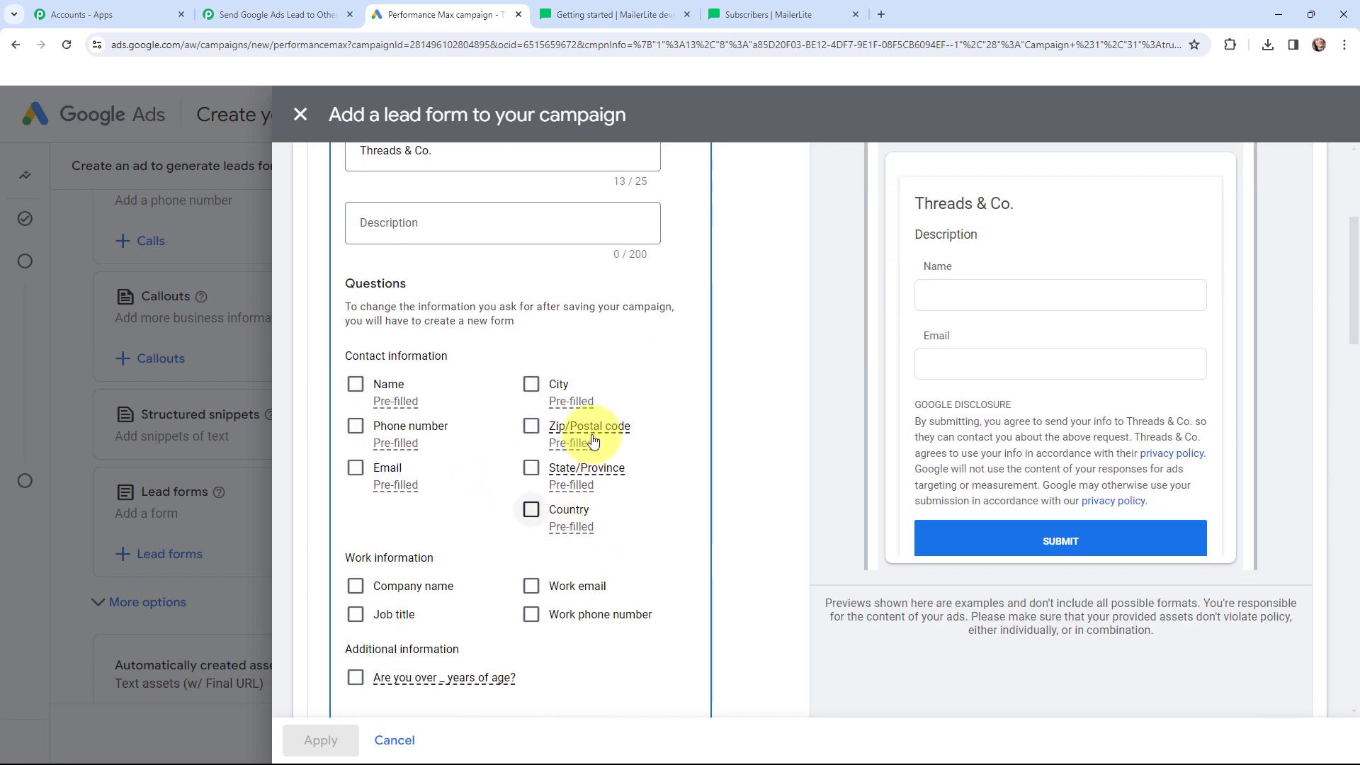
left_click(355, 386)
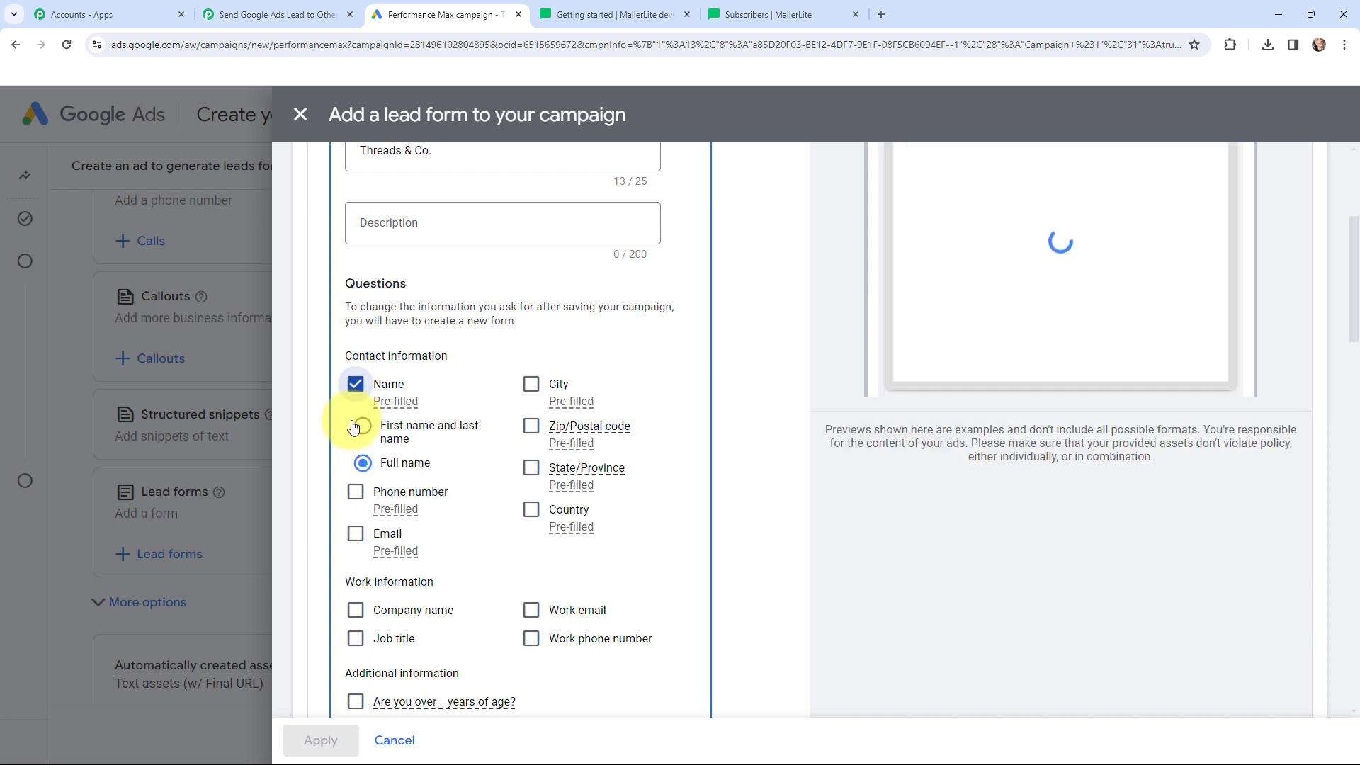
left_click(363, 427)
scroll(453, 390, "down", 4)
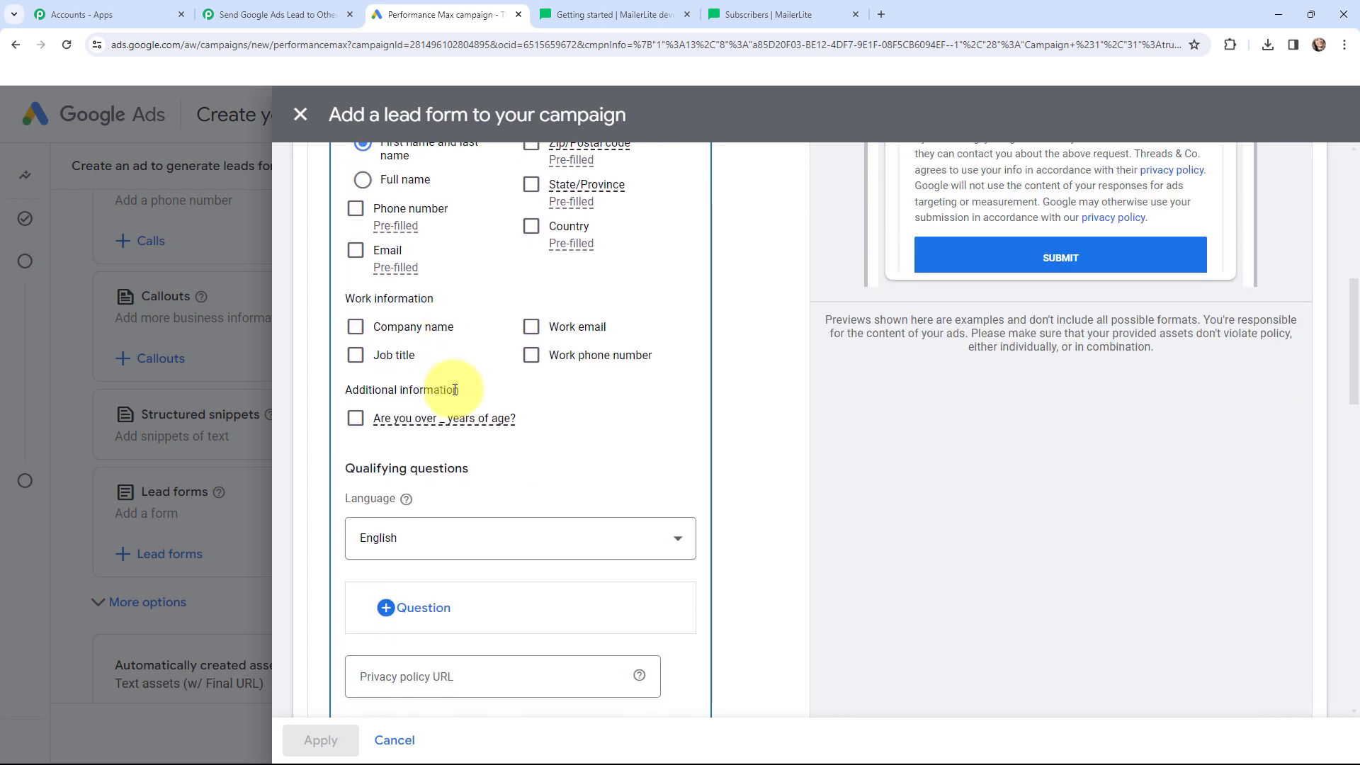
left_click(354, 210)
left_click(356, 250)
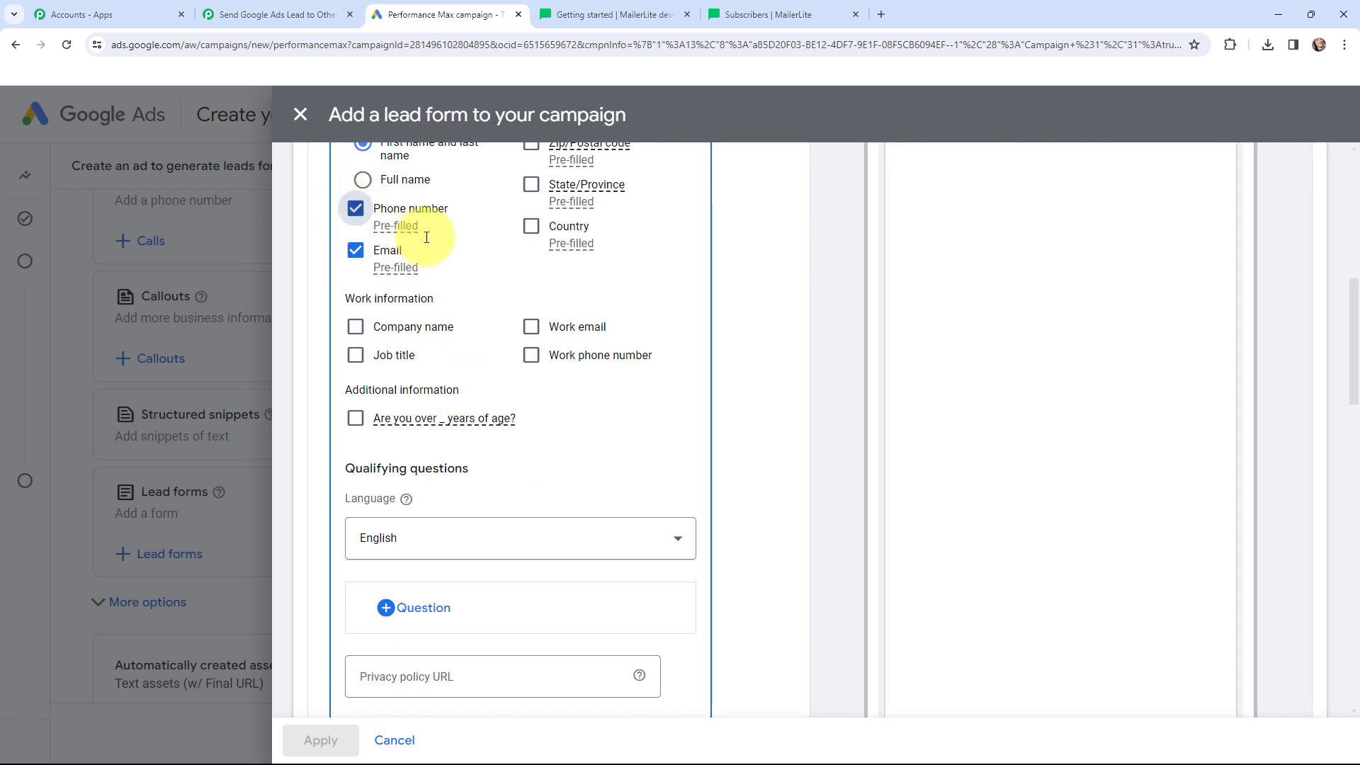
scroll(446, 271, "up", 2)
scroll(635, 394, "up", 3)
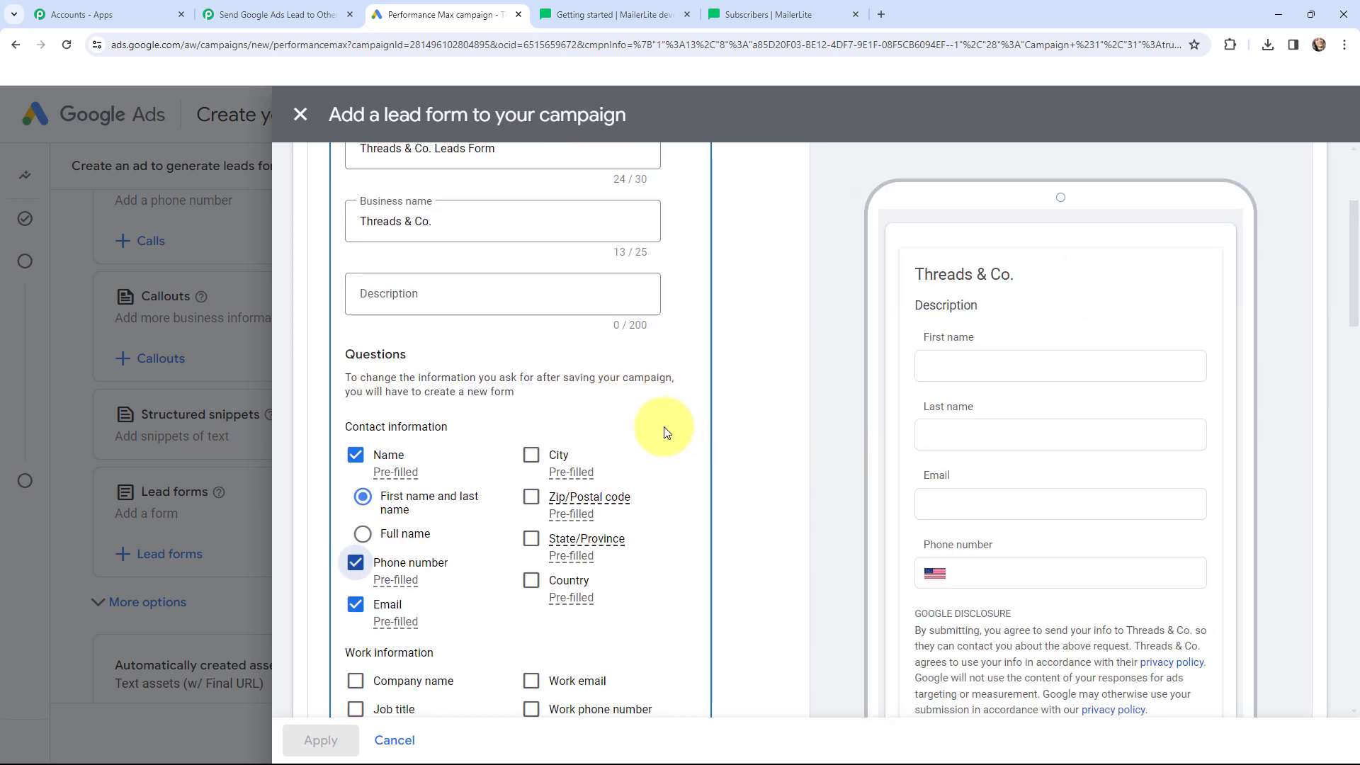
Copy the webhook URL from the Pabbly Connect trigger into the lead delivery option's webhook integration in the Google Ads lead form.
scroll(665, 432, "down", 4)
scroll(663, 429, "down", 18)
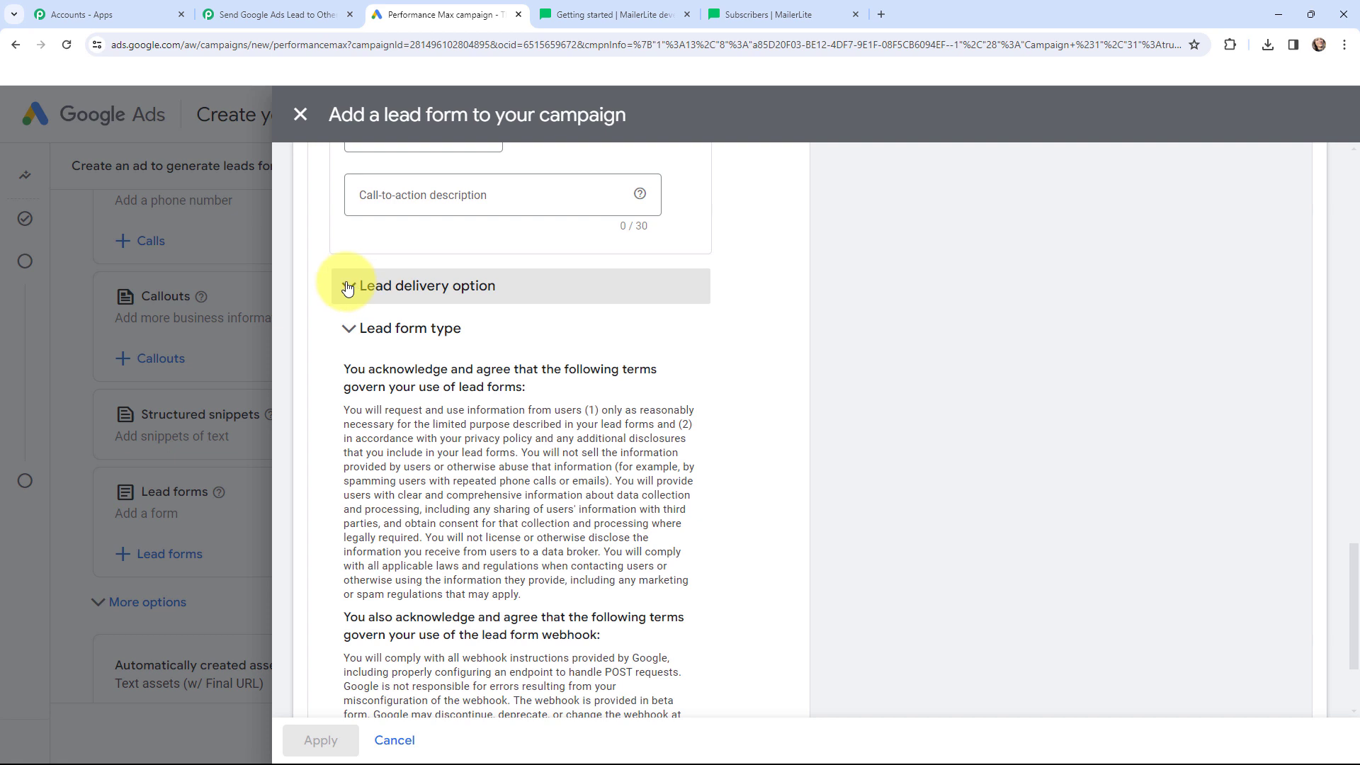
left_click(347, 287)
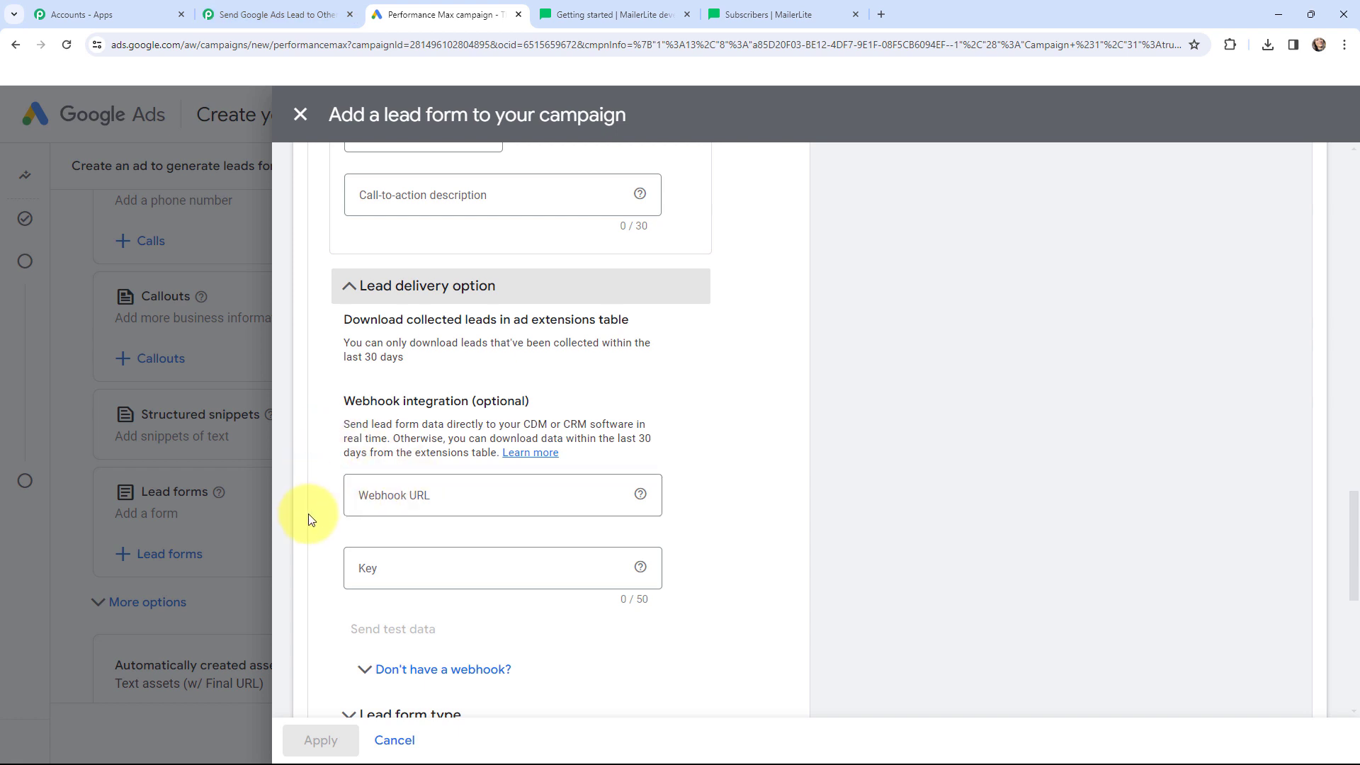
left_click(272, 14)
left_click(1049, 374)
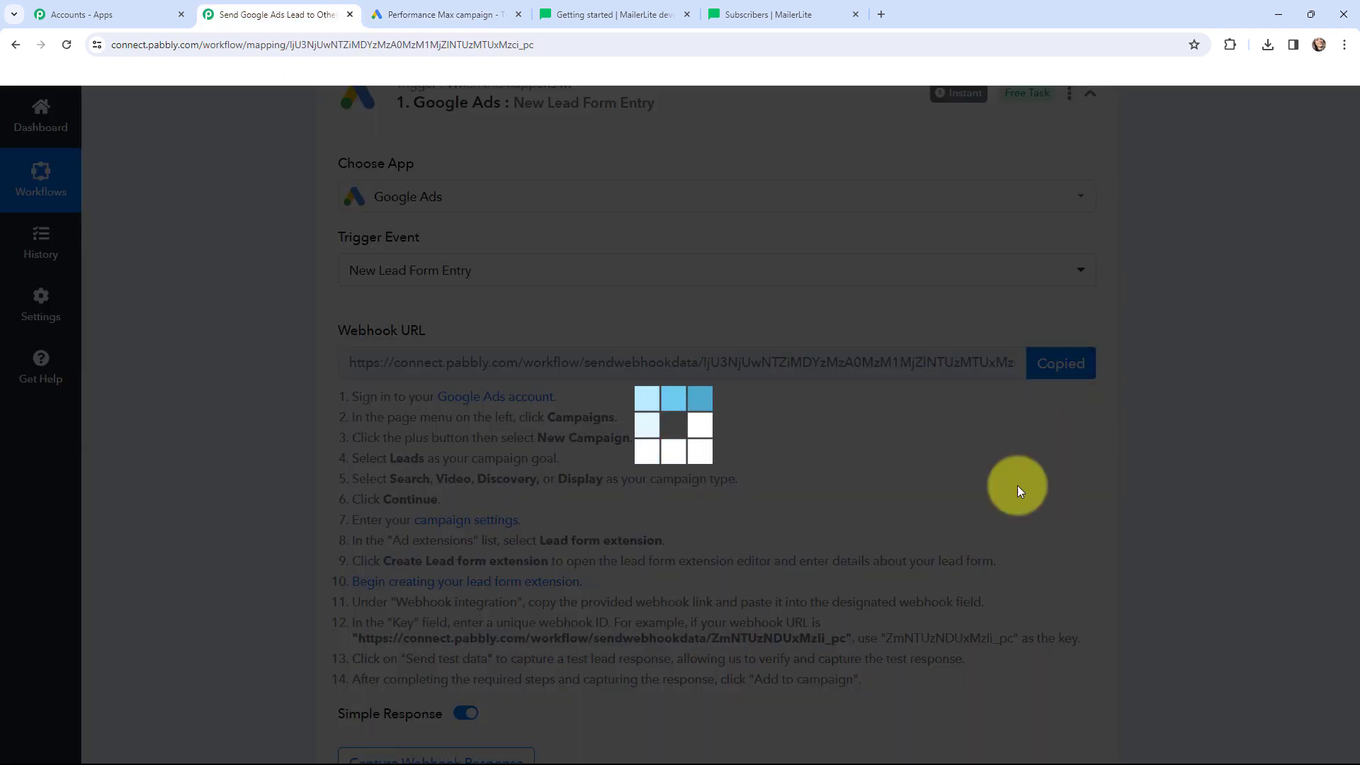
left_click(439, 14)
left_click(456, 493)
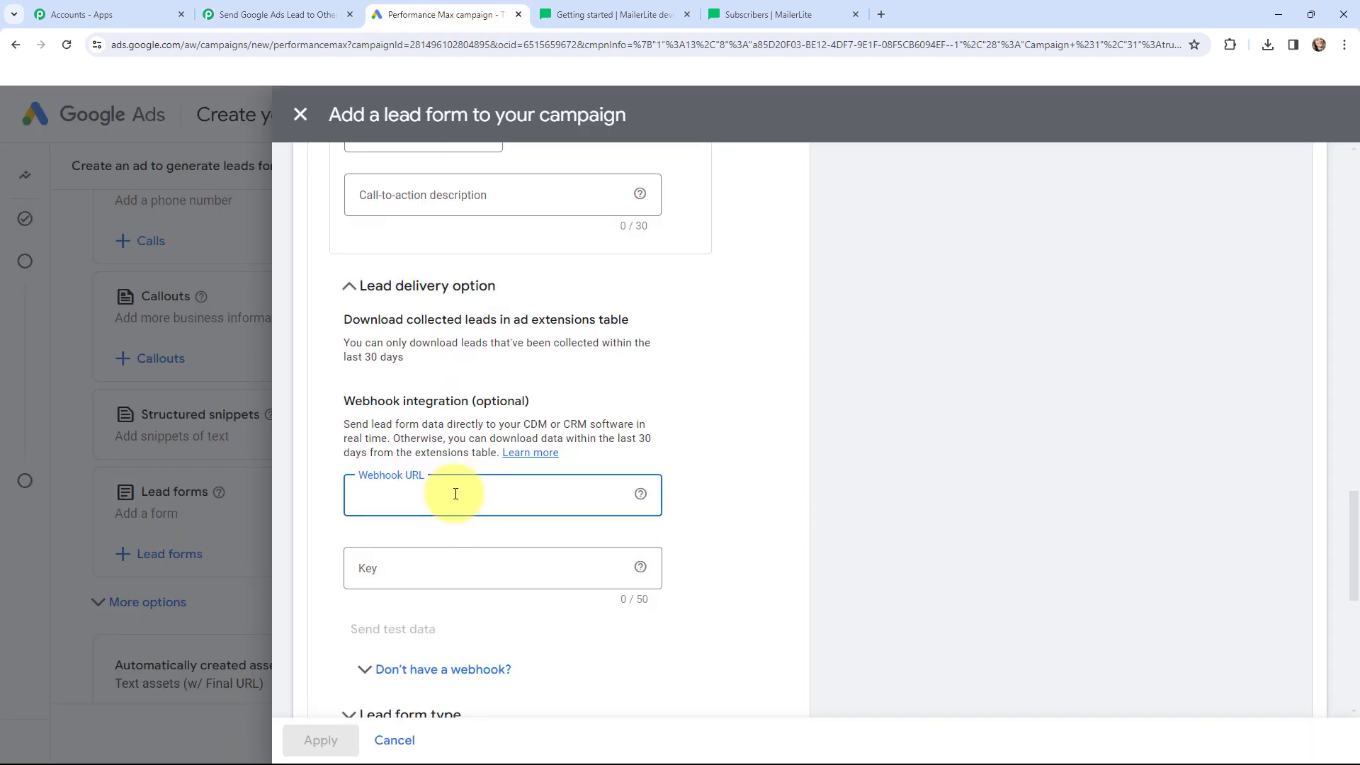
key("ctrl+v")
Enter the webhook key for the lead form's webhook integration.
left_click(444, 572)
type("123")
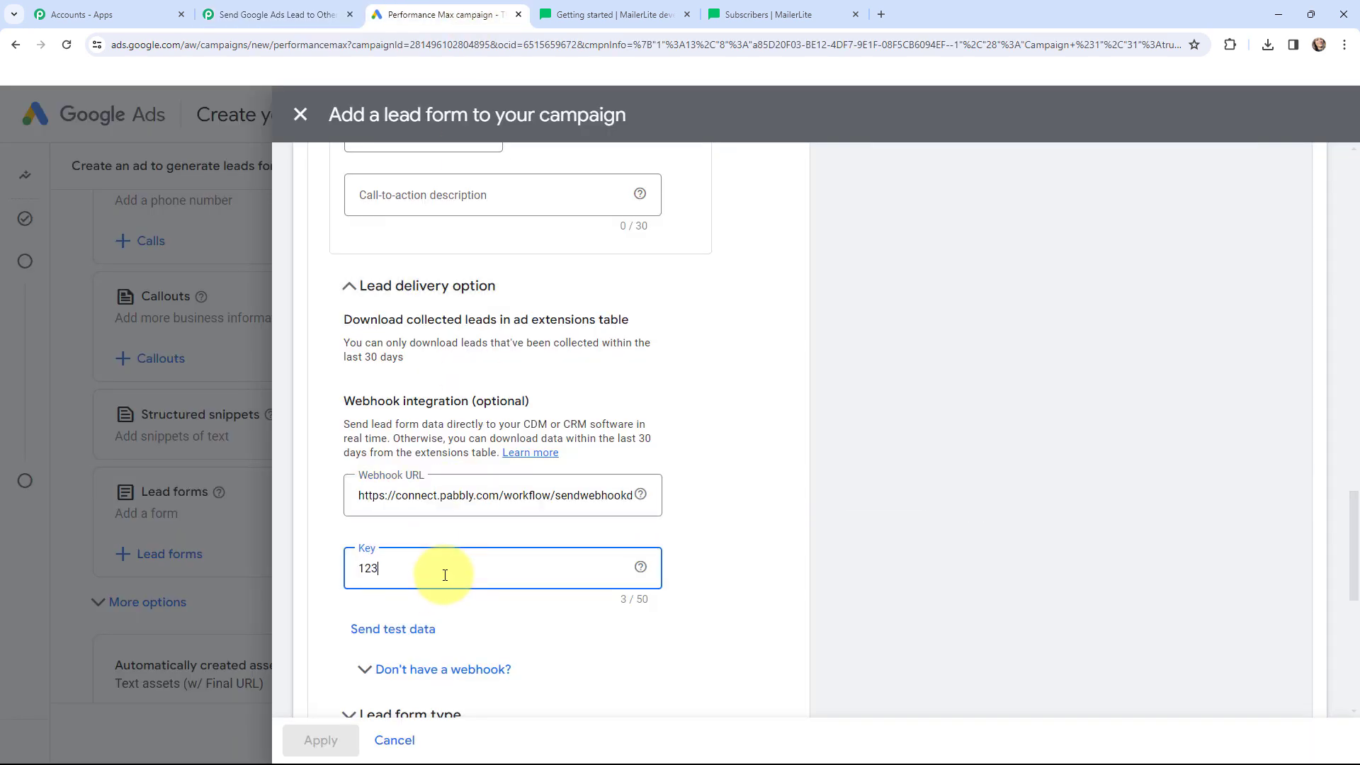
left_click(423, 528)
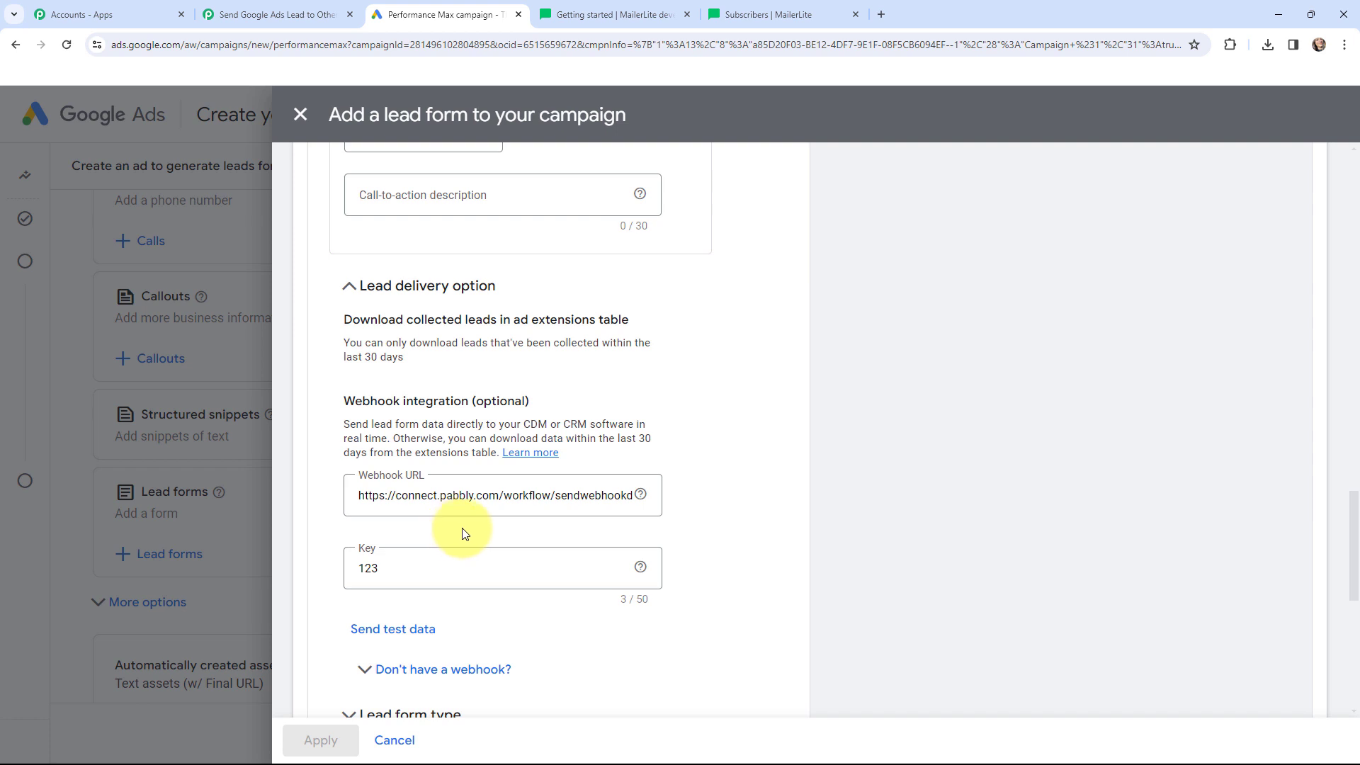
Check the trigger's webhook capture status in Pabbly Connect and send test data from the Google Ads lead form's webhook integration.
left_click(269, 15)
scroll(489, 499, "down", 4)
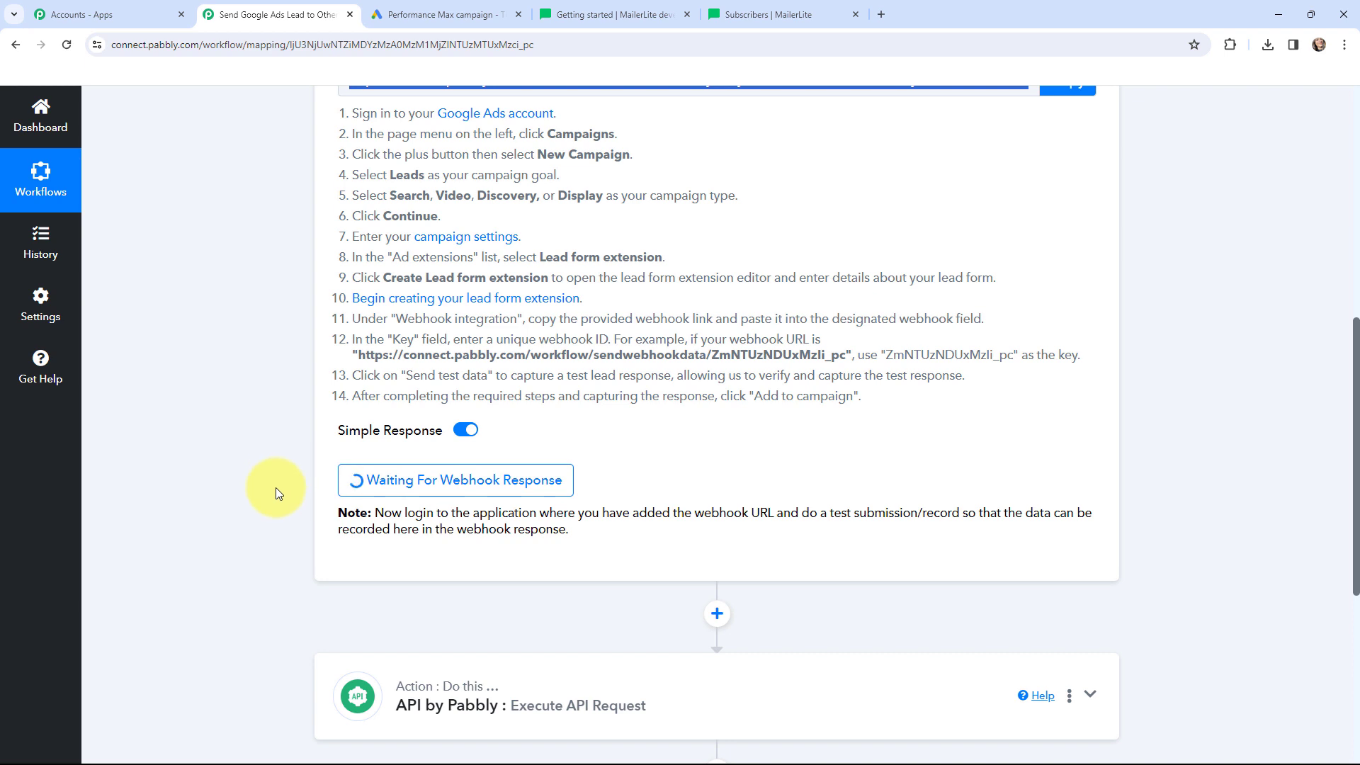
left_click(442, 13)
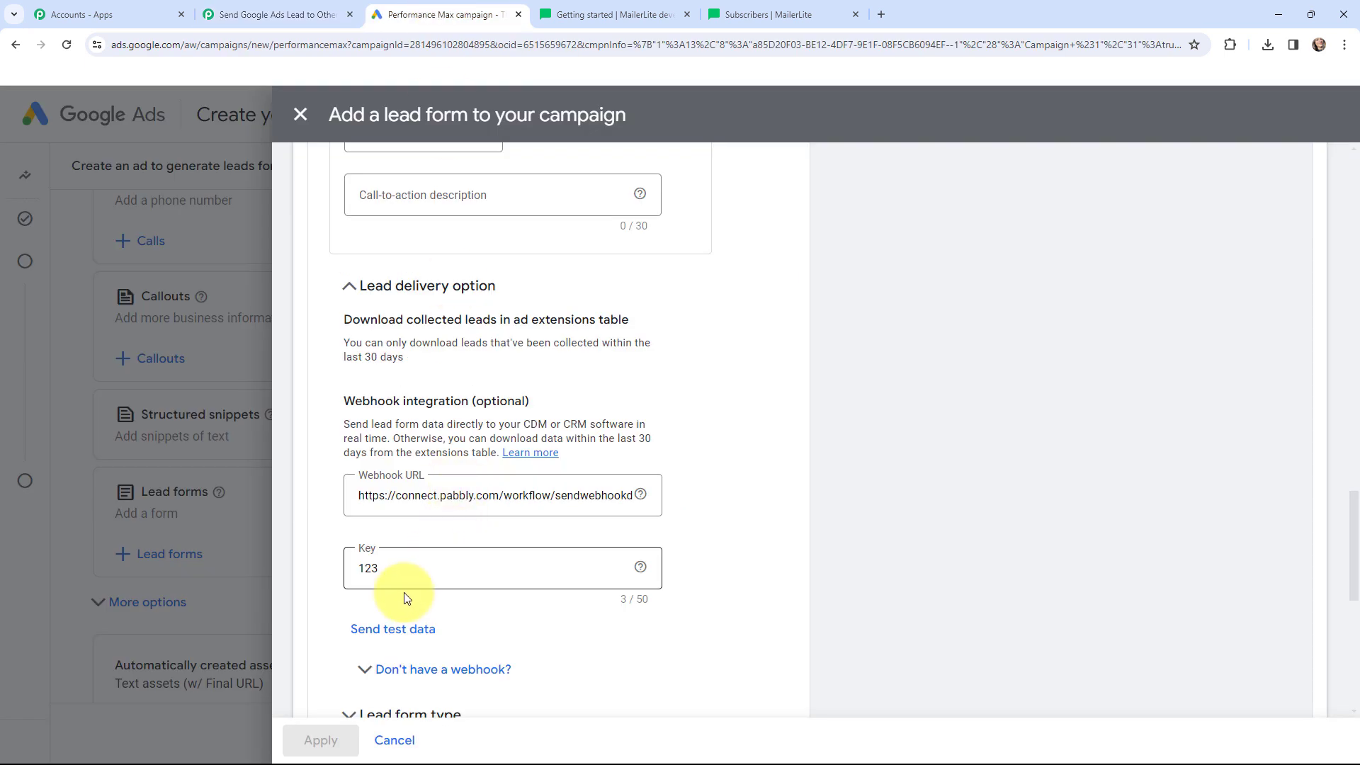
left_click(394, 634)
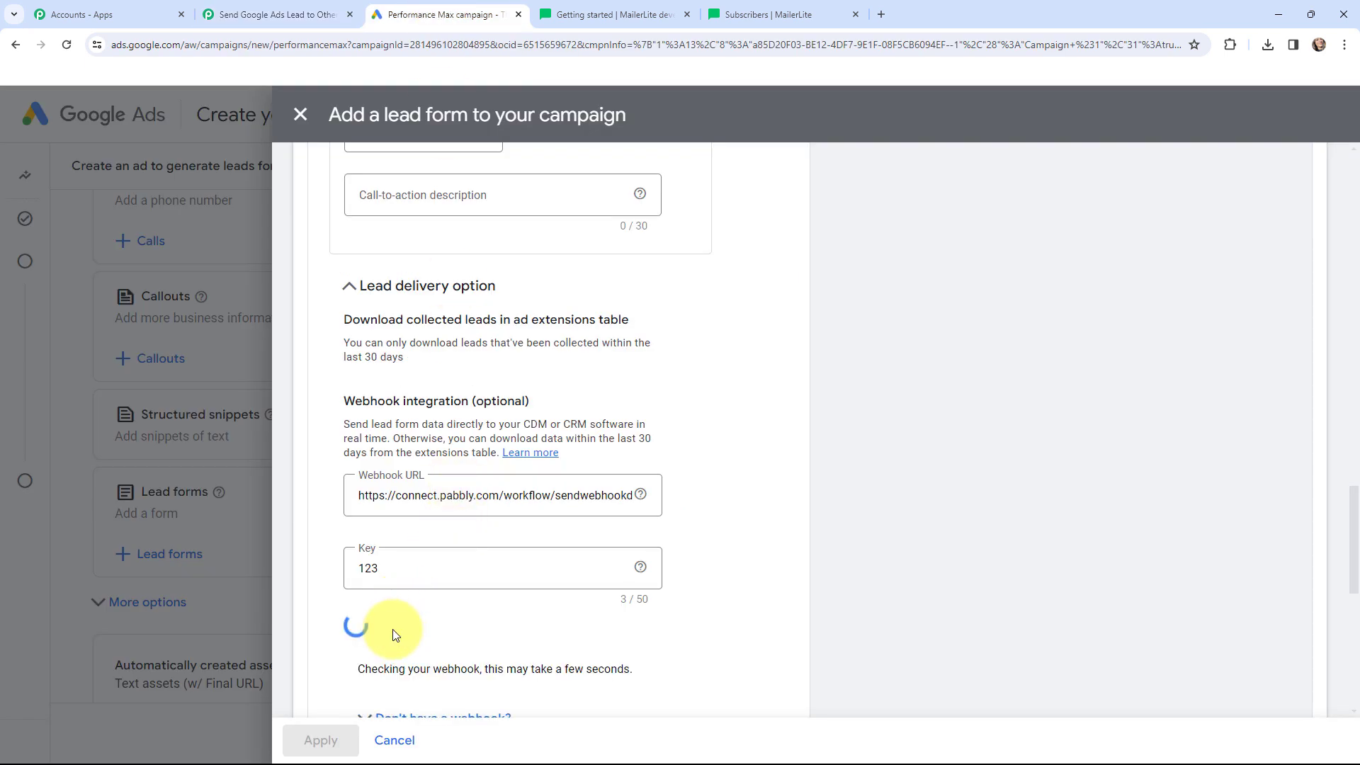
scroll(325, 567, "down", 2)
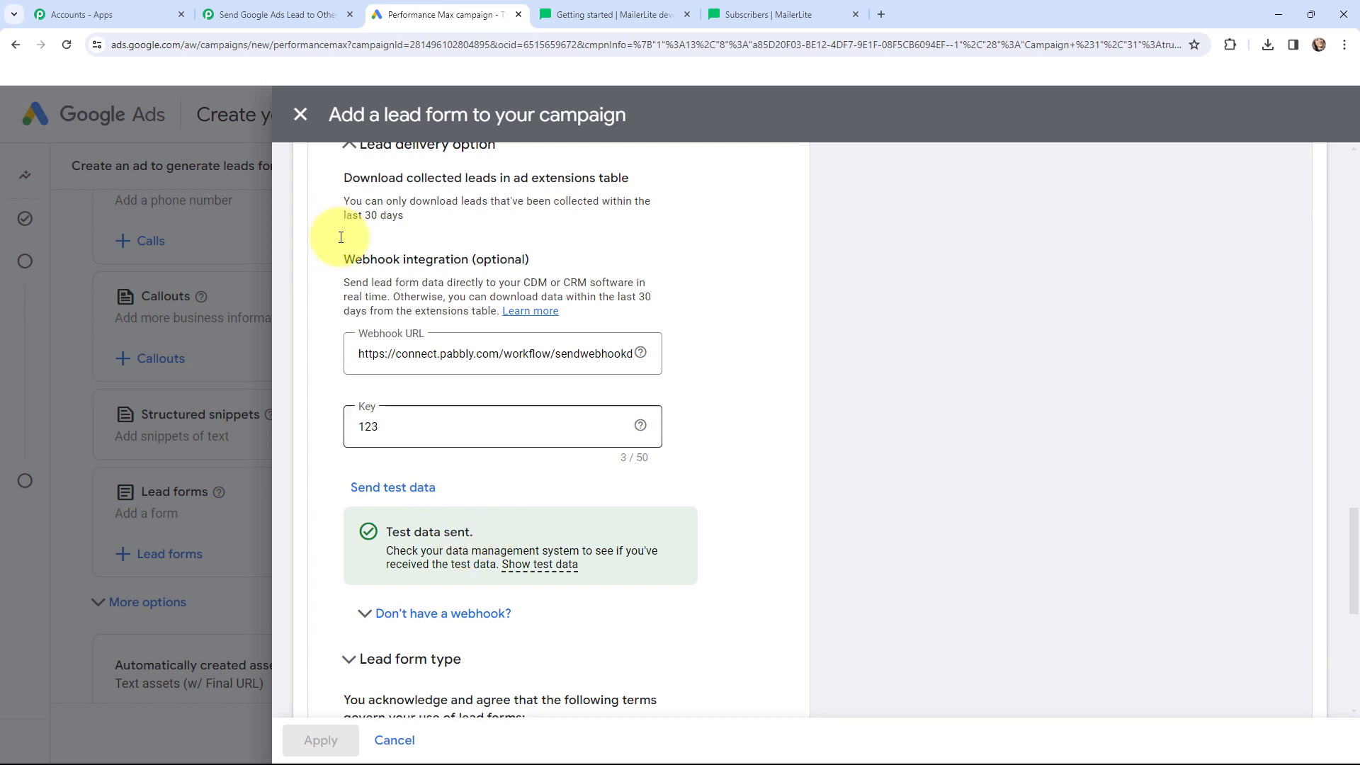
Switch to Pabbly Connect and examine the phone, email, last name and first name values in the trigger's received response.
left_click(276, 14)
scroll(646, 281, "down", 4)
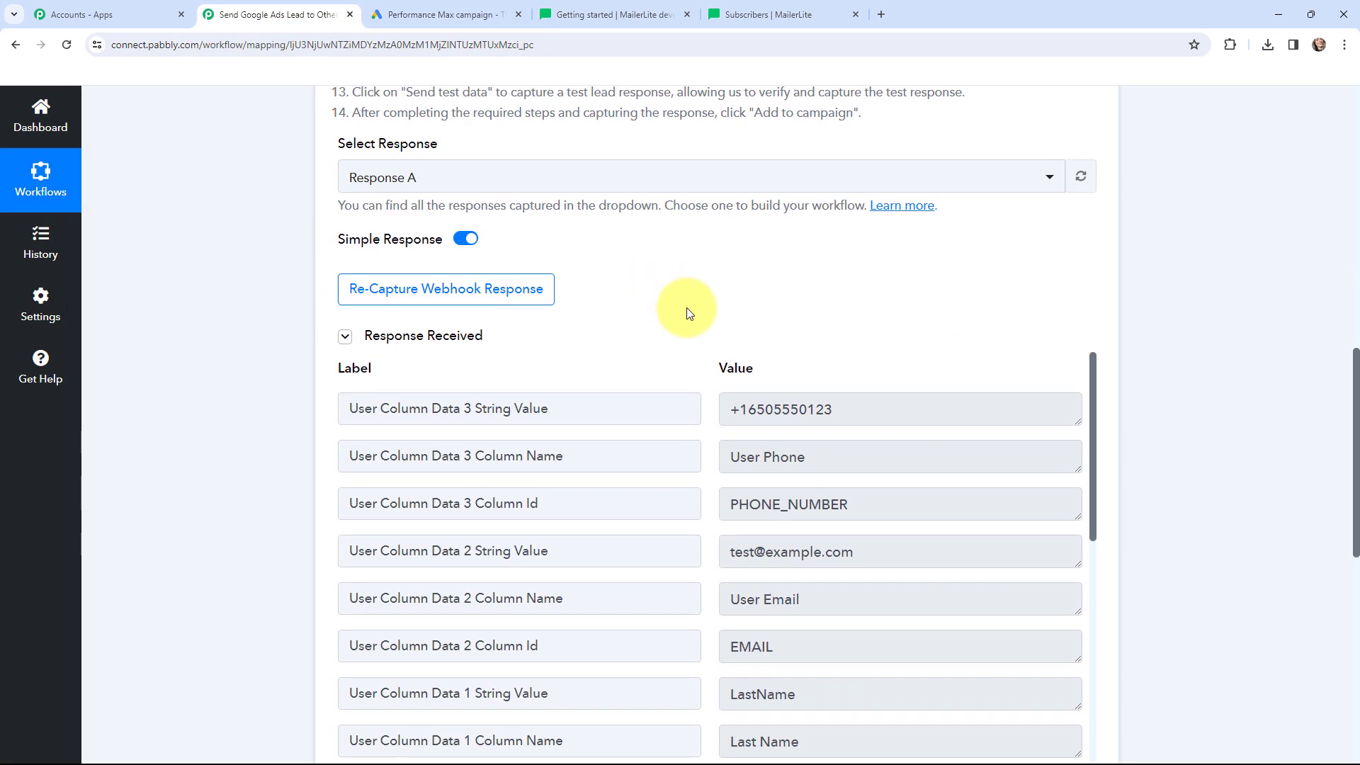
scroll(692, 317, "down", 1)
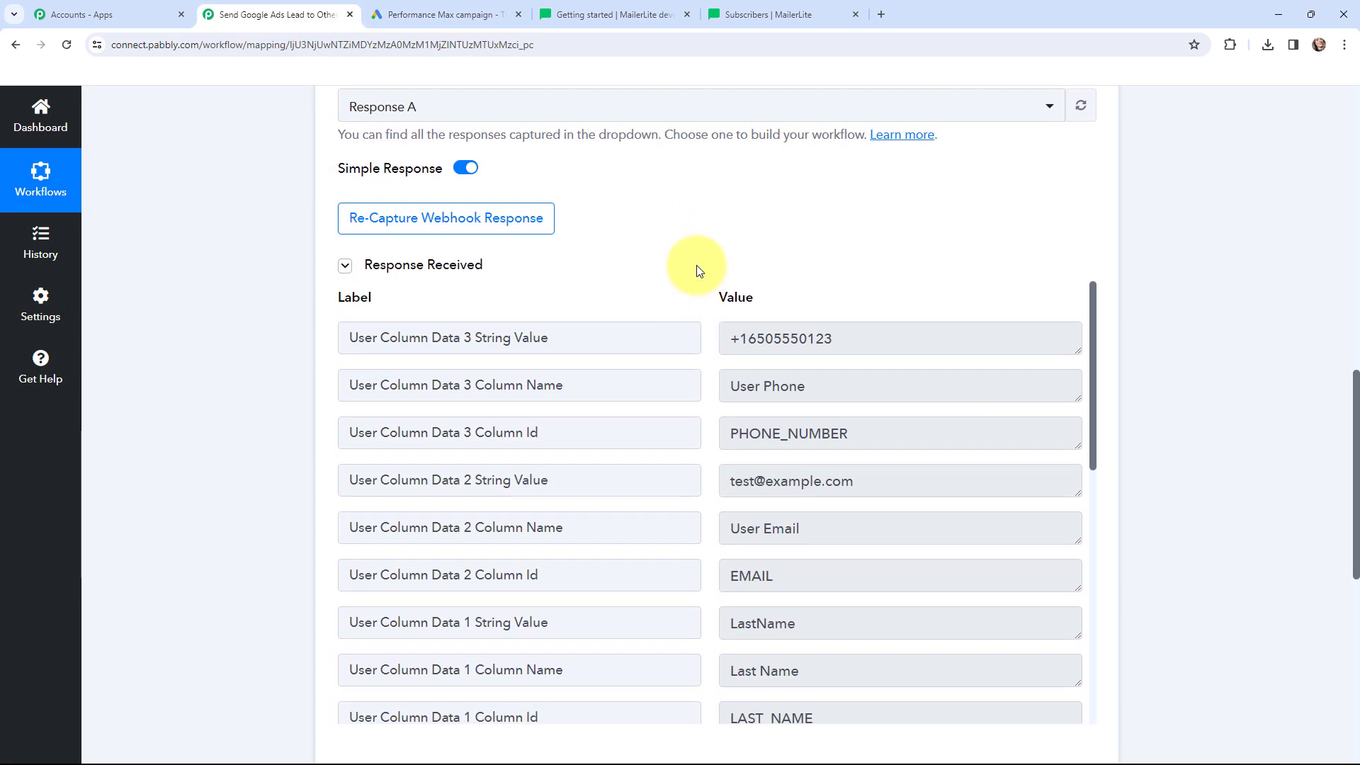
scroll(698, 269, "down", 1)
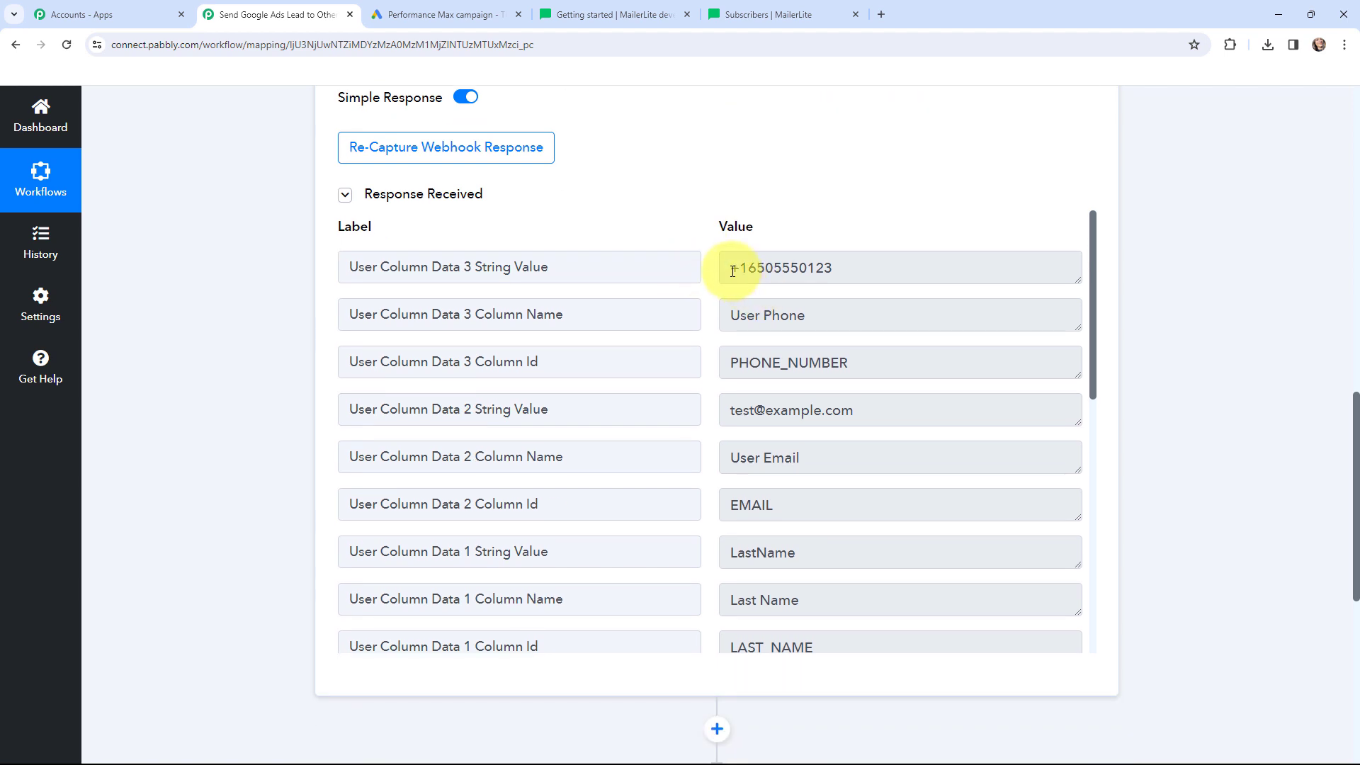
left_click_drag(729, 267, 876, 270)
left_click_drag(878, 418, 707, 440)
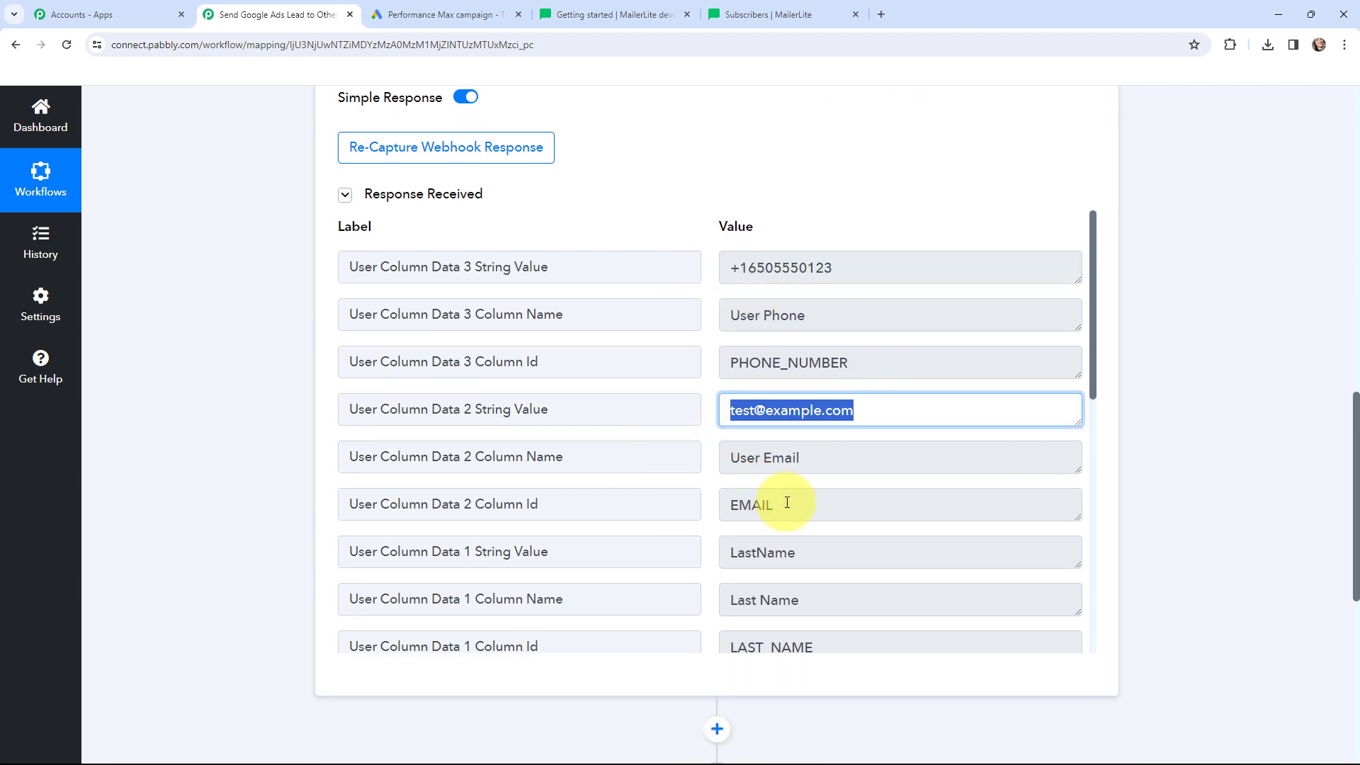
left_click_drag(812, 559, 662, 553)
scroll(804, 531, "down", 2)
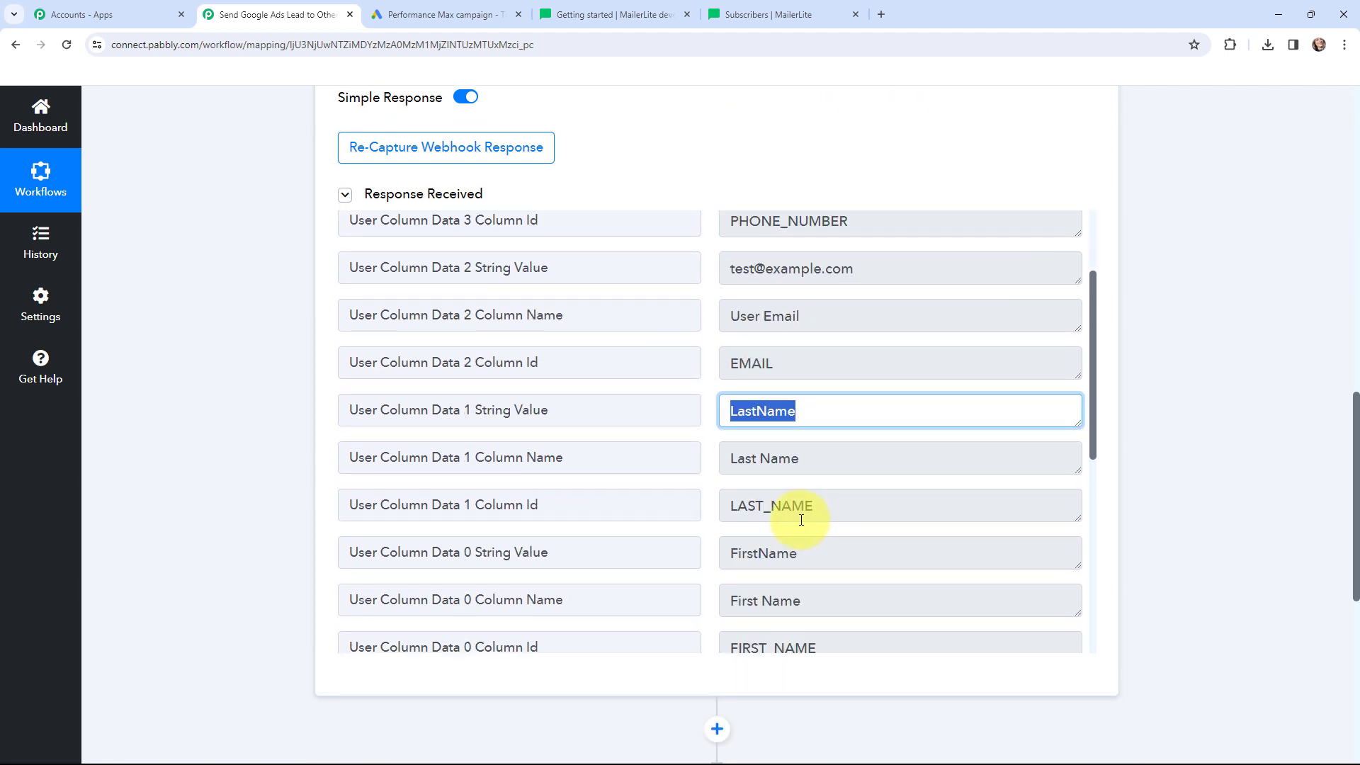
left_click_drag(826, 563, 638, 546)
left_click(710, 533)
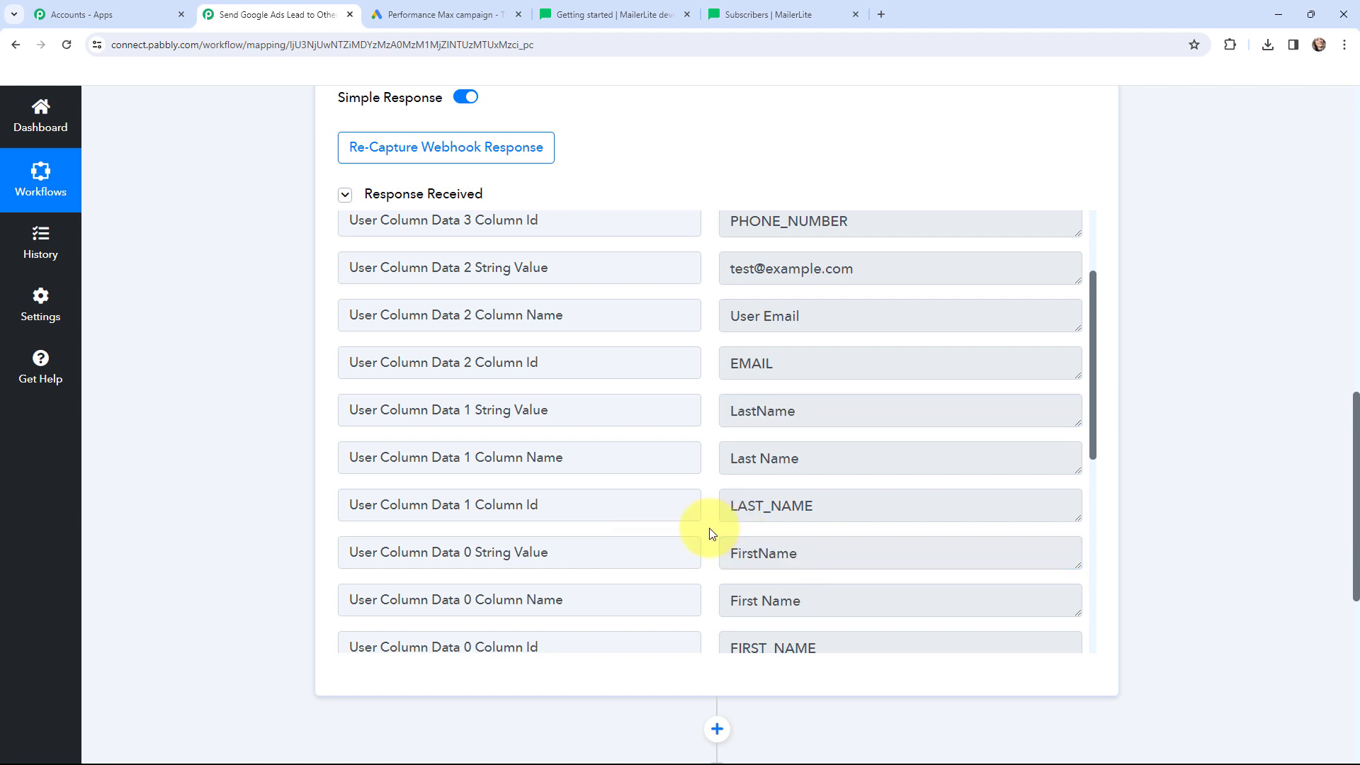
scroll(694, 525, "up", 2)
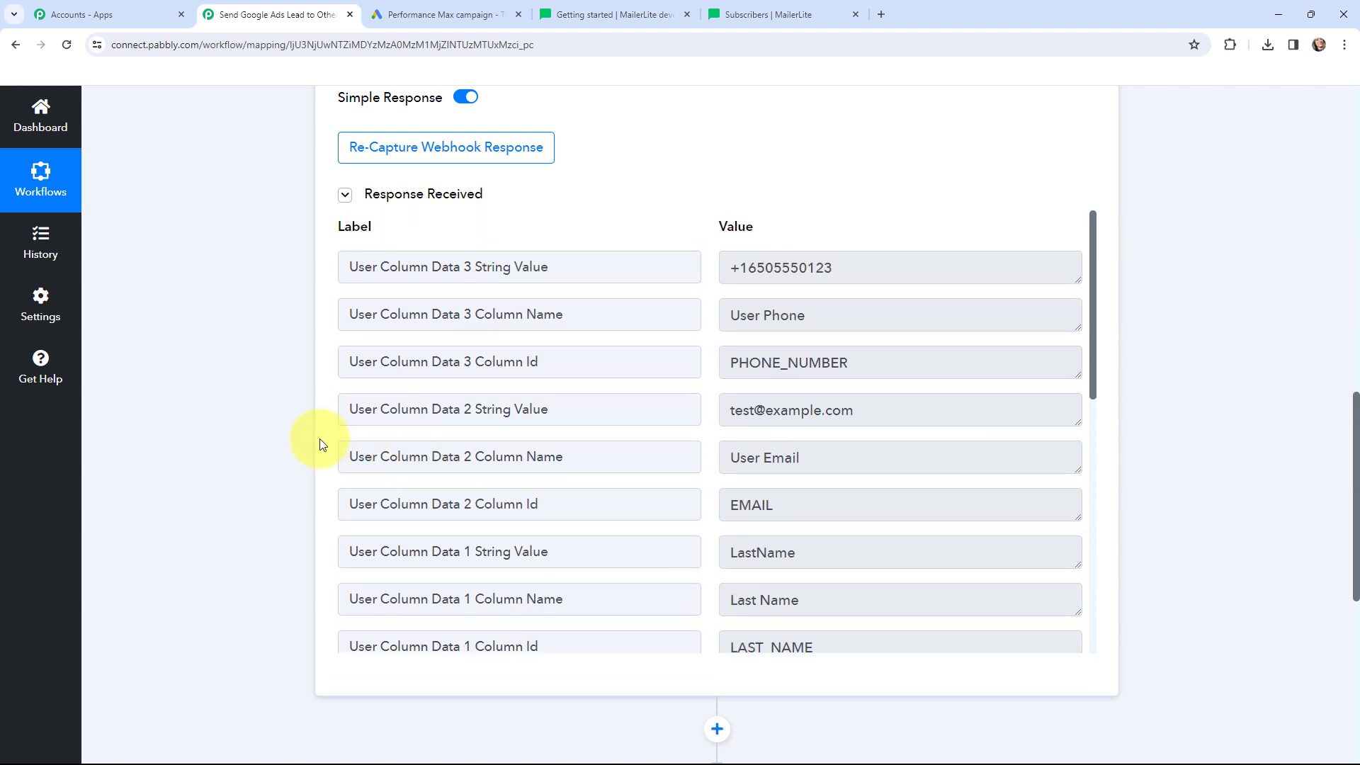
scroll(245, 431, "up", 12)
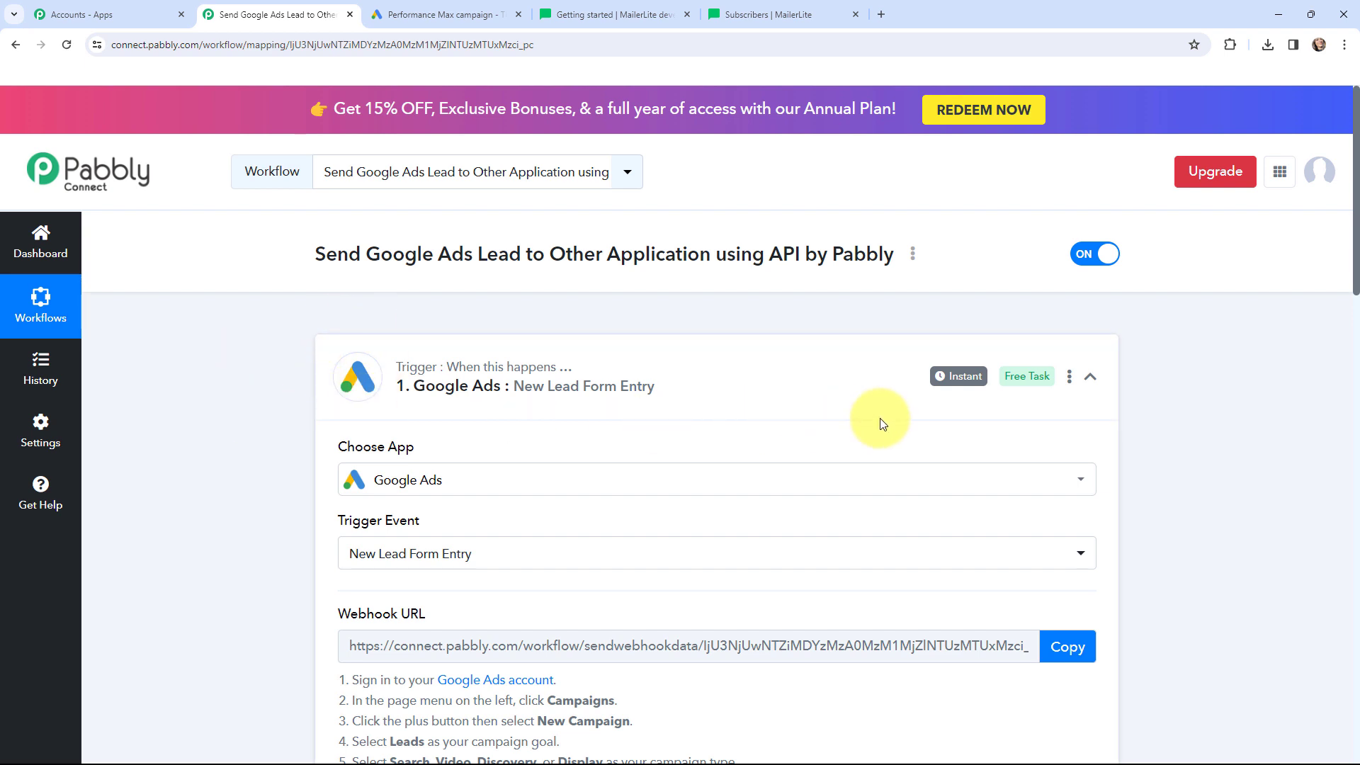
Review the Google Ads trigger's settings and captured response and collapse the trigger step.
mouse_move(948, 381)
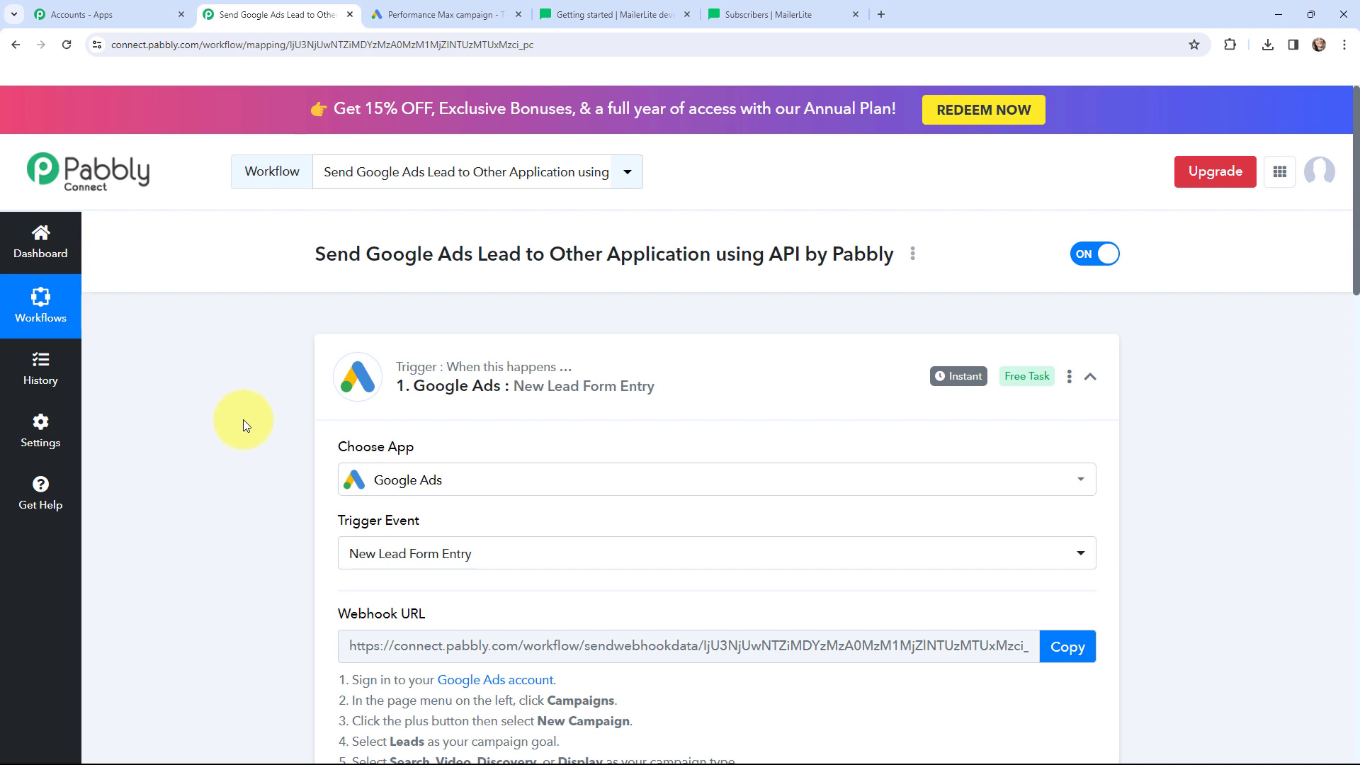
scroll(244, 419, "down", 10)
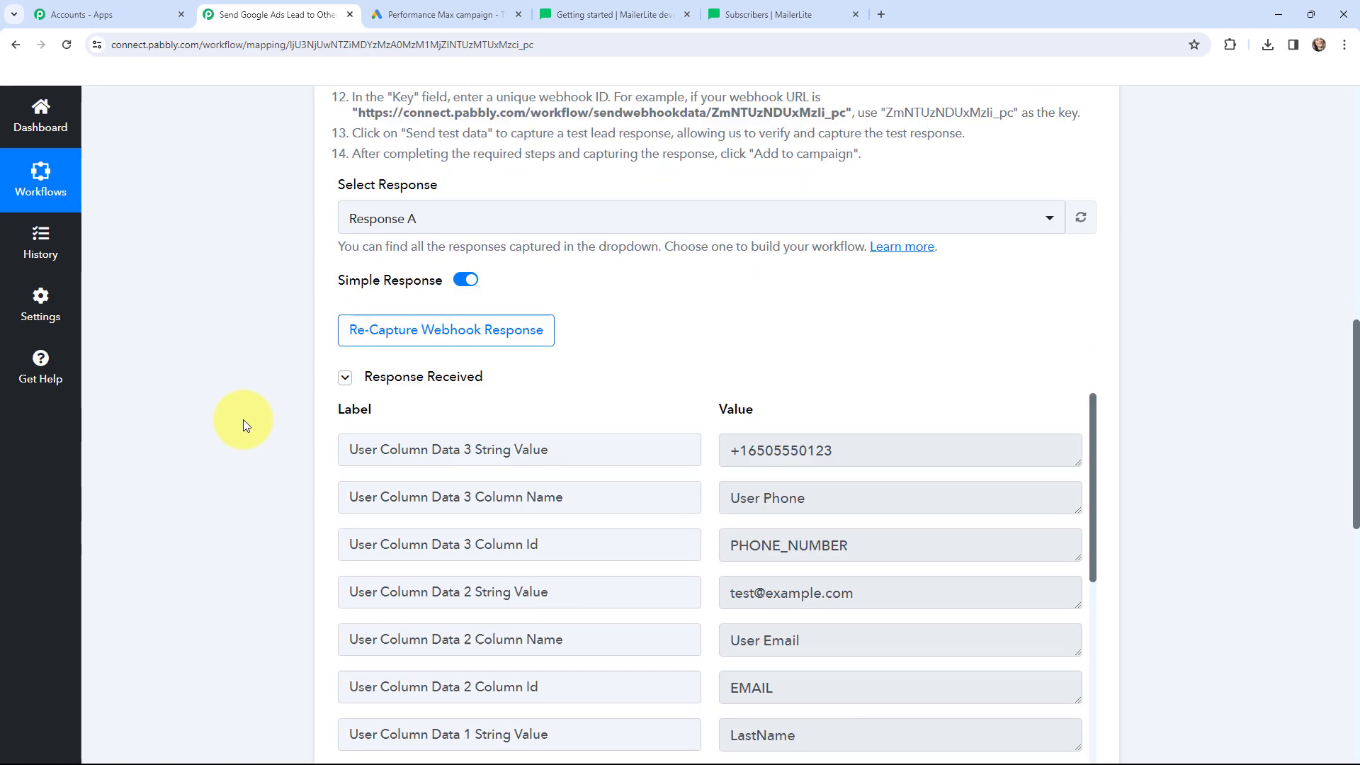
scroll(244, 425, "down", 2)
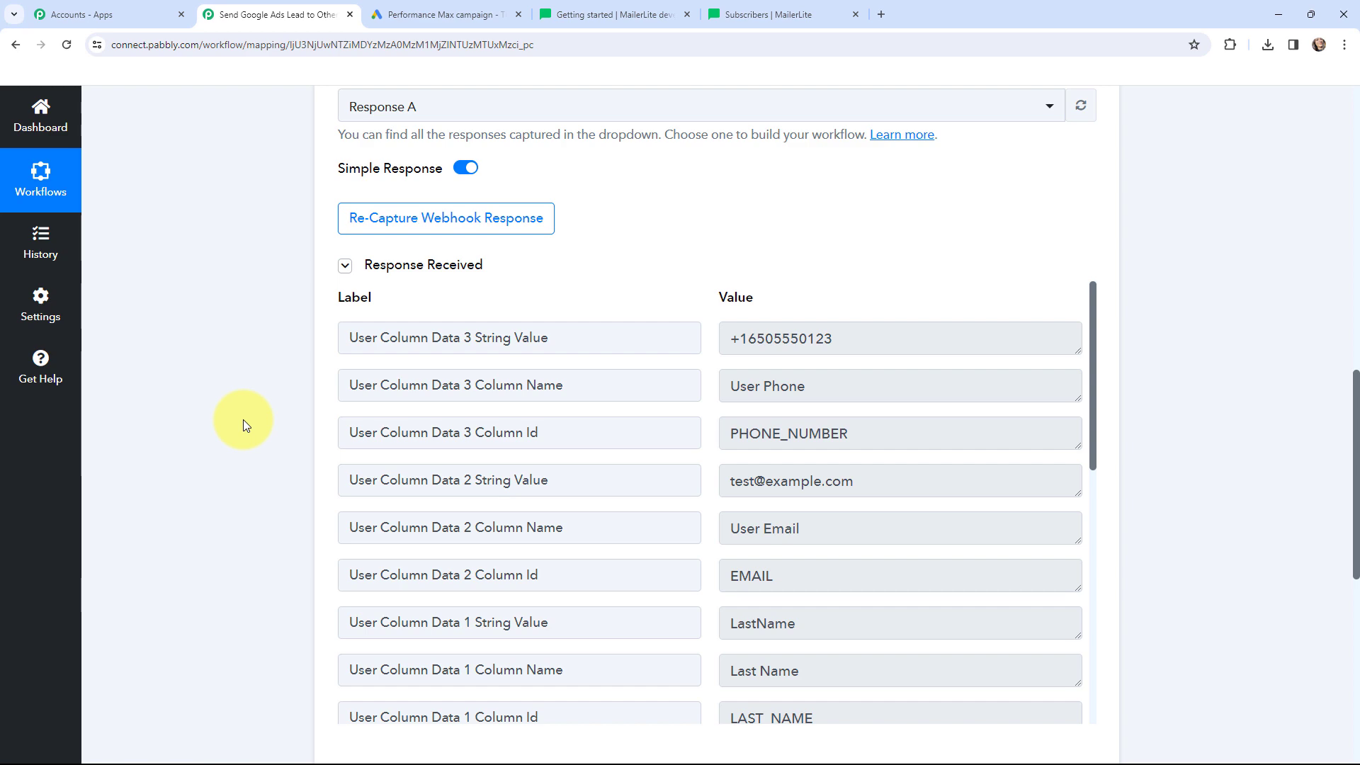
scroll(244, 420, "up", 12)
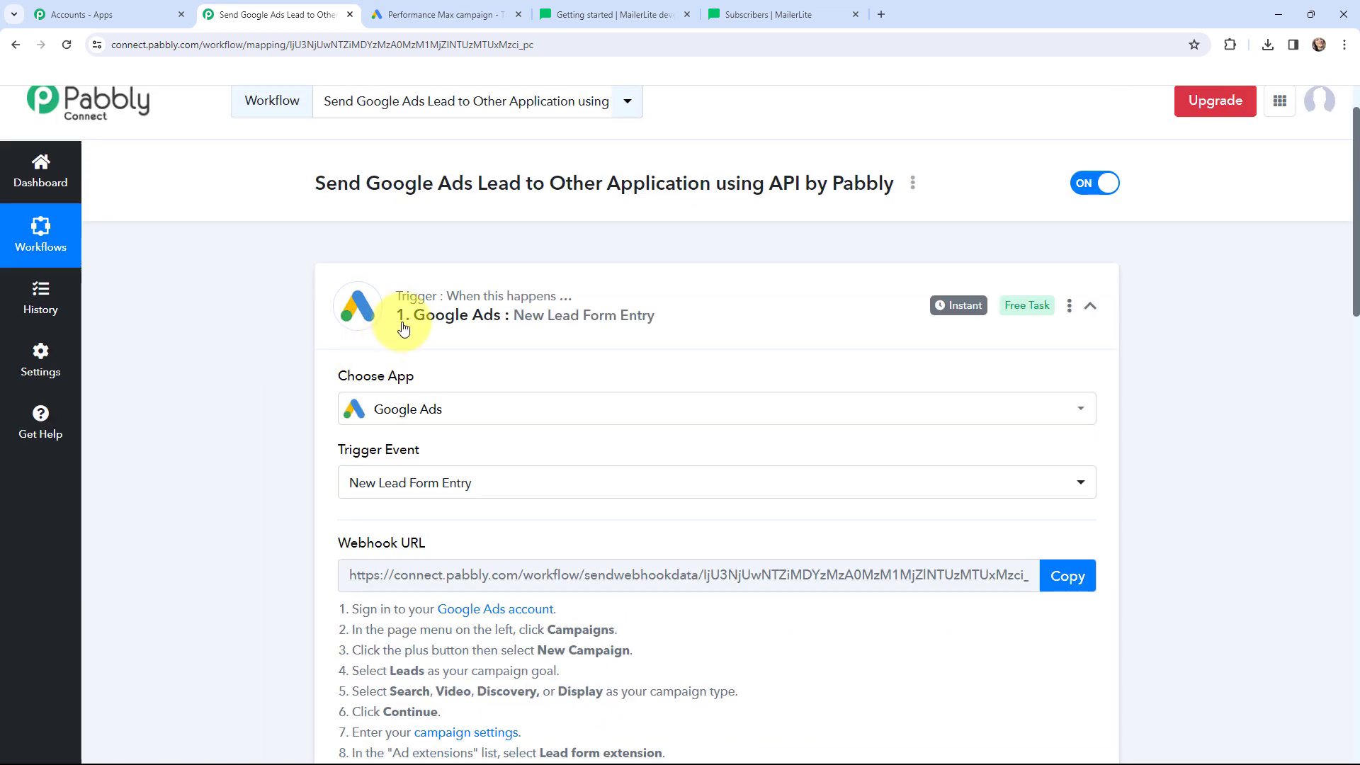
left_click(403, 328)
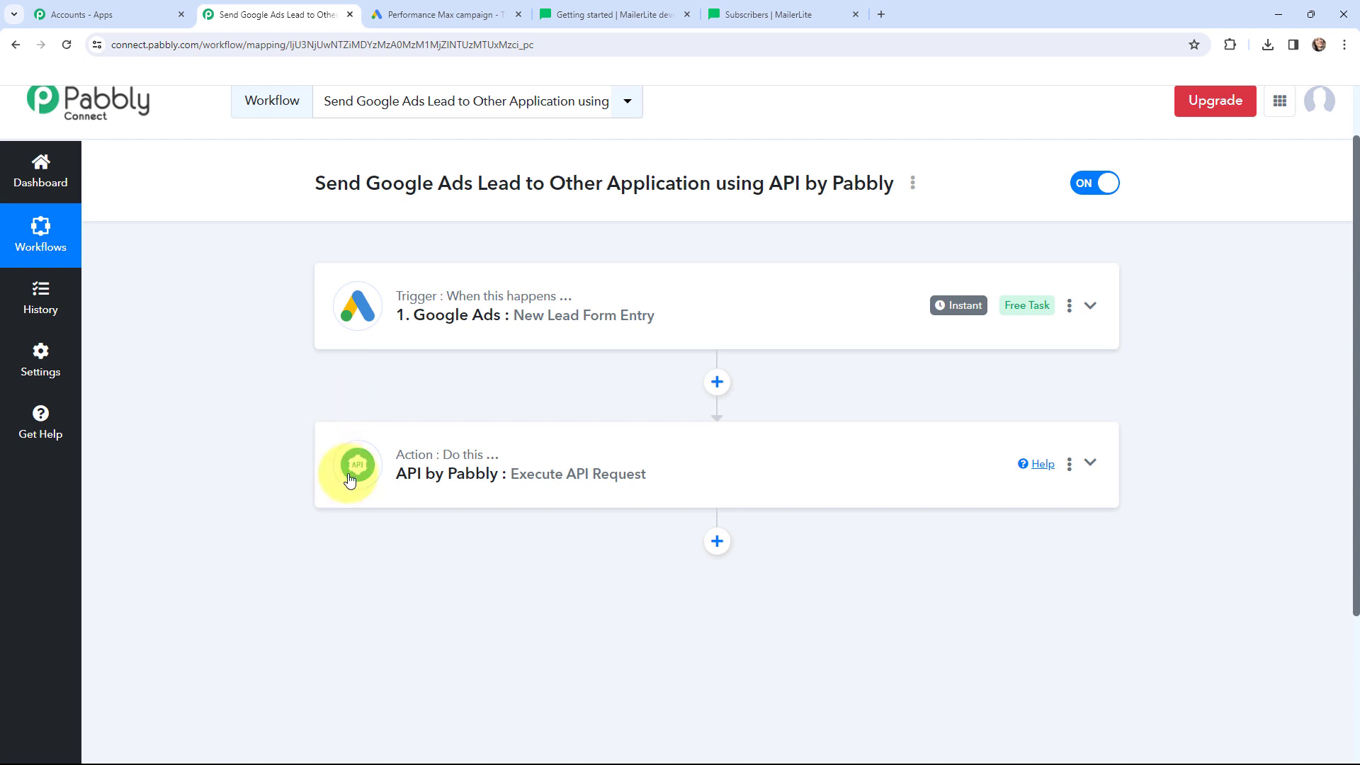
Connect the API by Pabbly action and set its method to POST, following the Create/upsert subscriber section of the MailerLite API documentation.
left_click(349, 473)
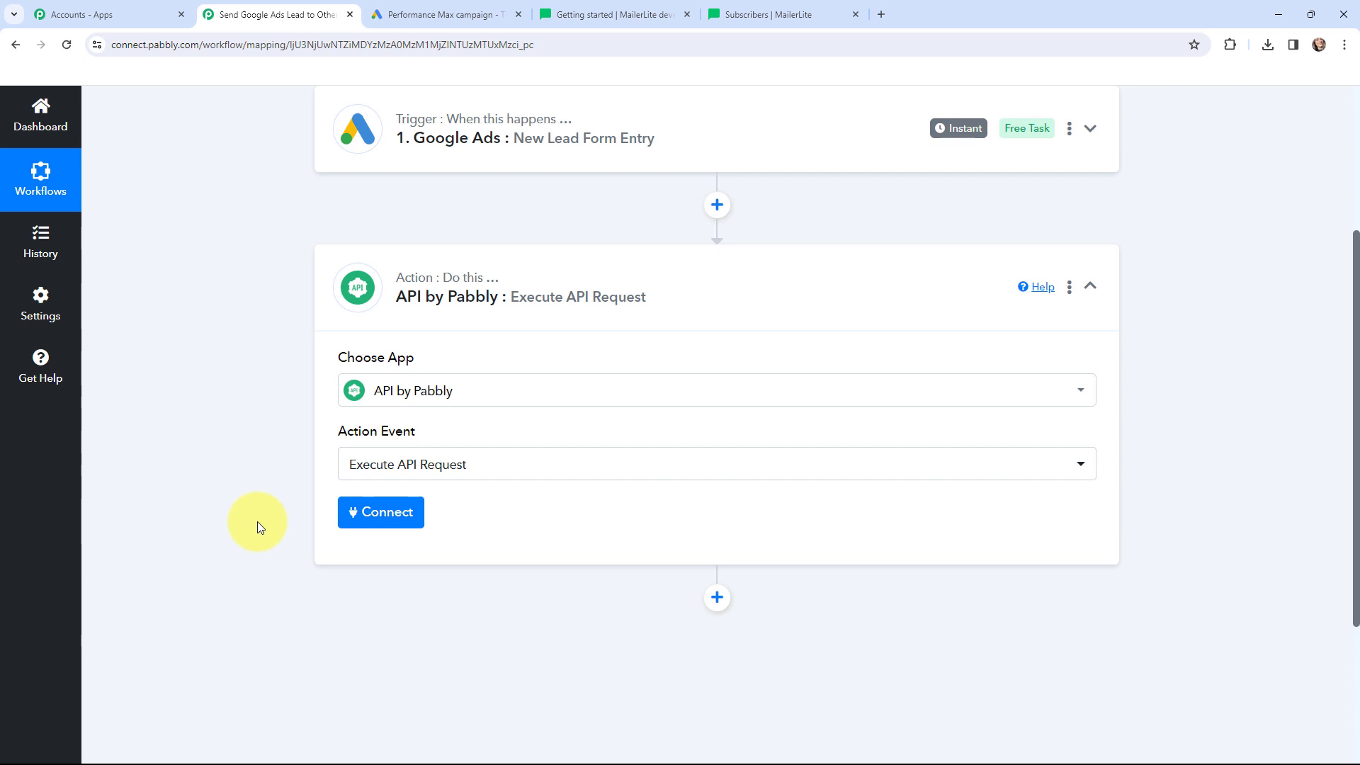
left_click(381, 516)
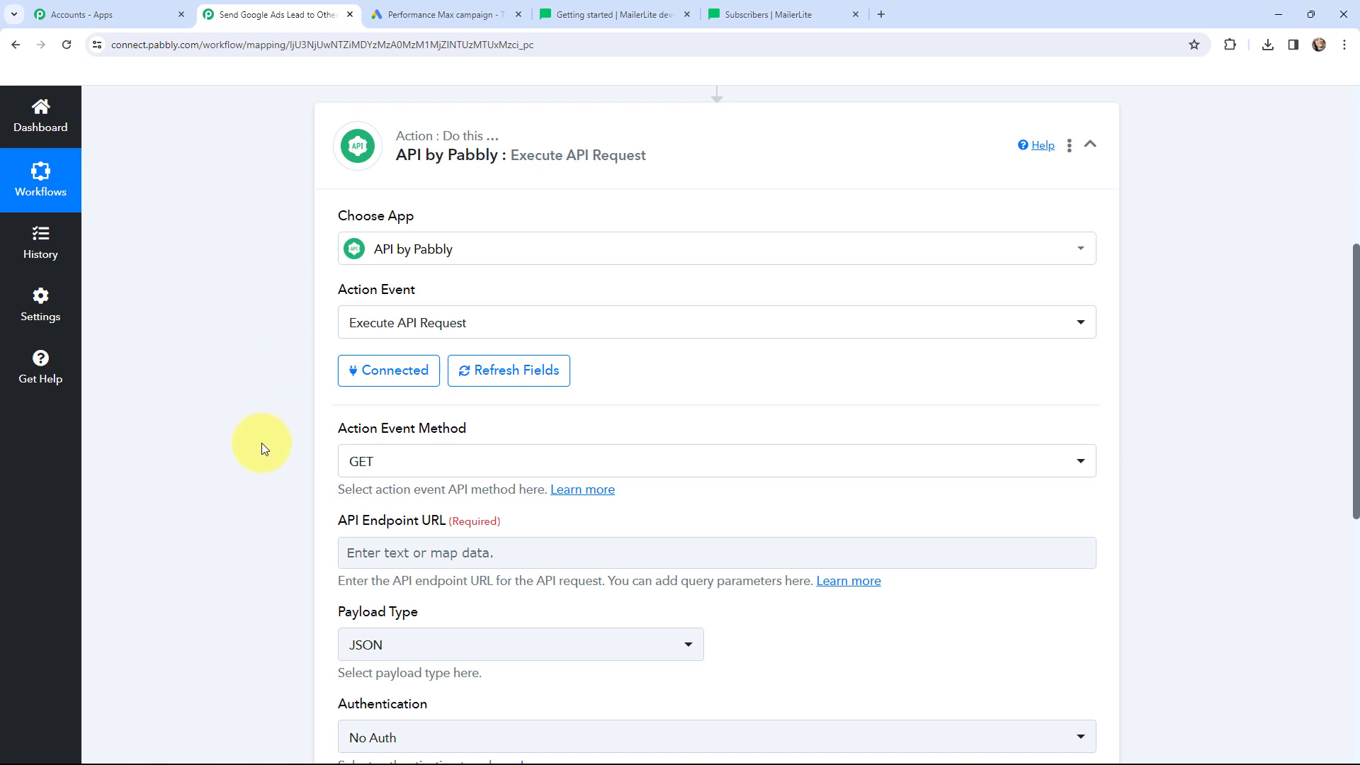
left_click(424, 461)
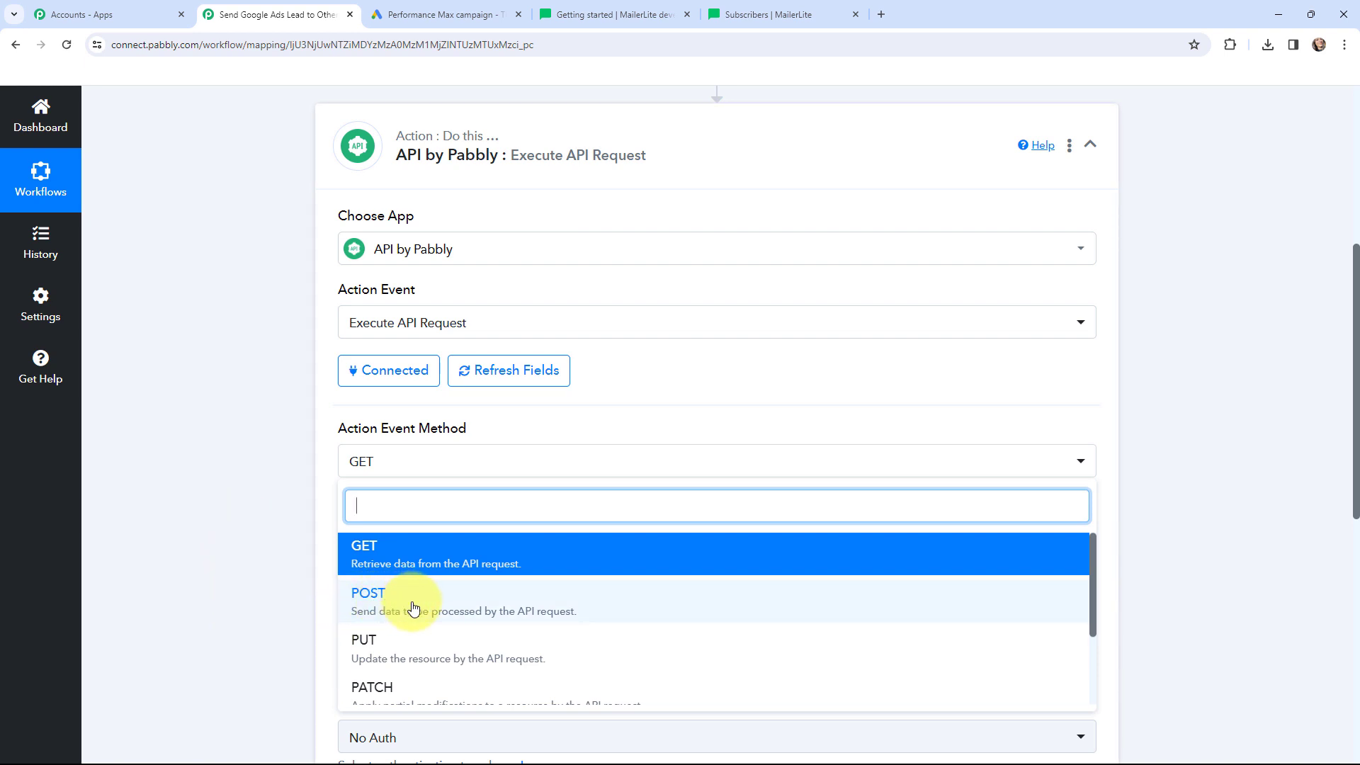
left_click(594, 8)
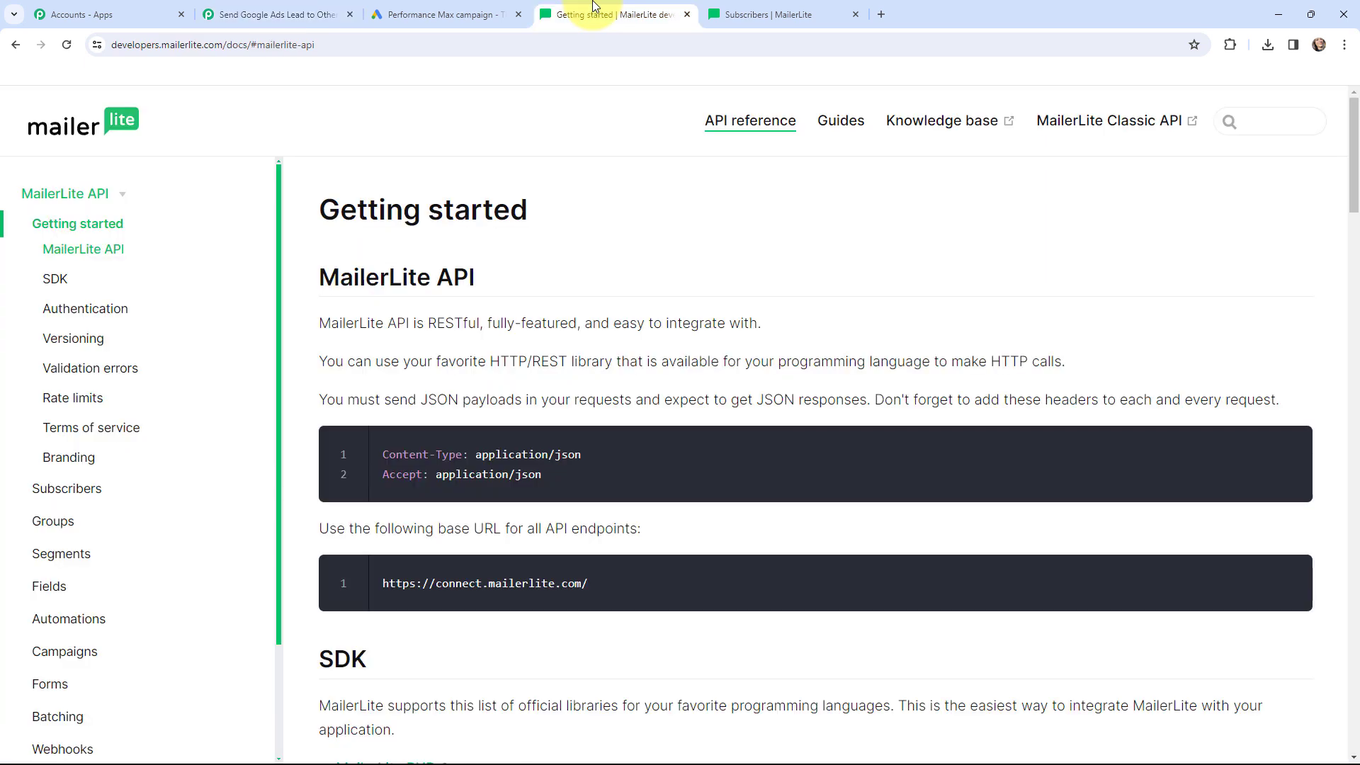
left_click(78, 496)
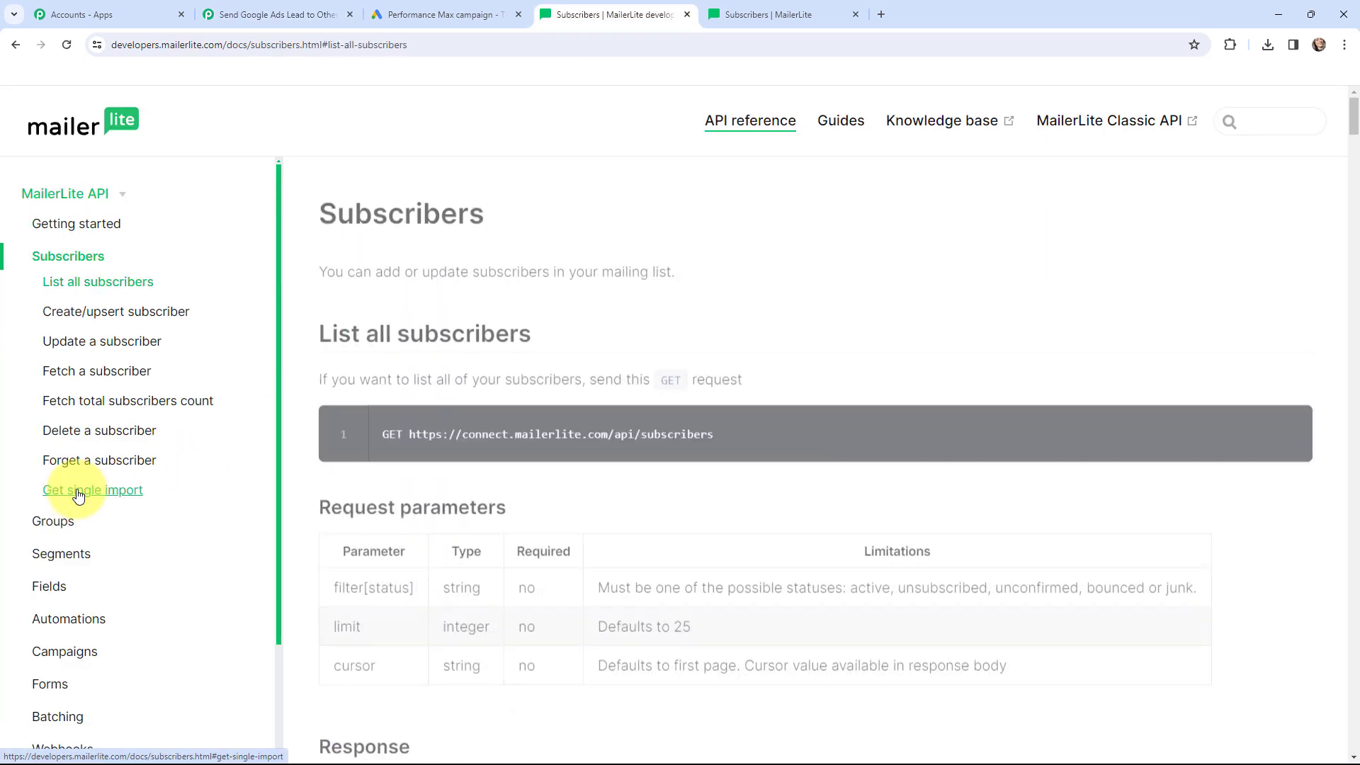
left_click(132, 314)
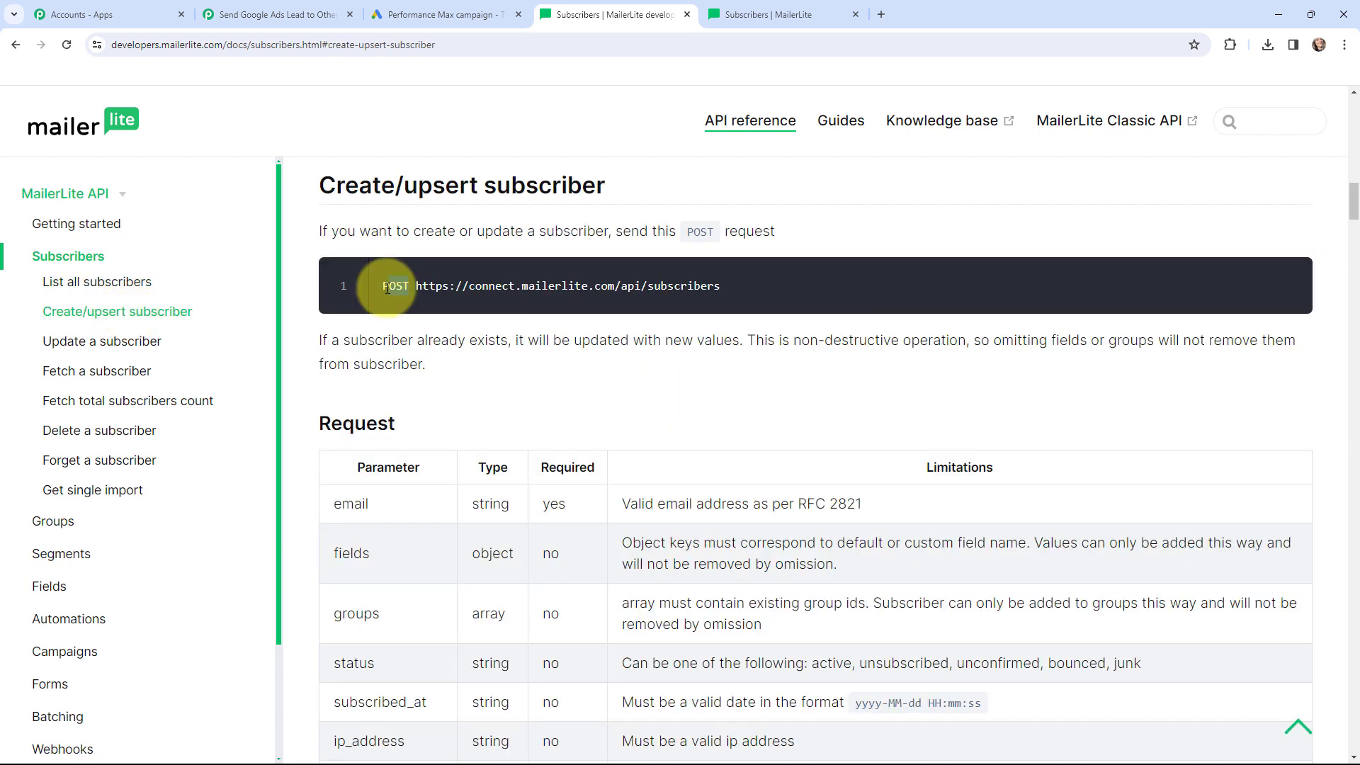
left_click_drag(388, 288, 385, 289)
left_click(243, 7)
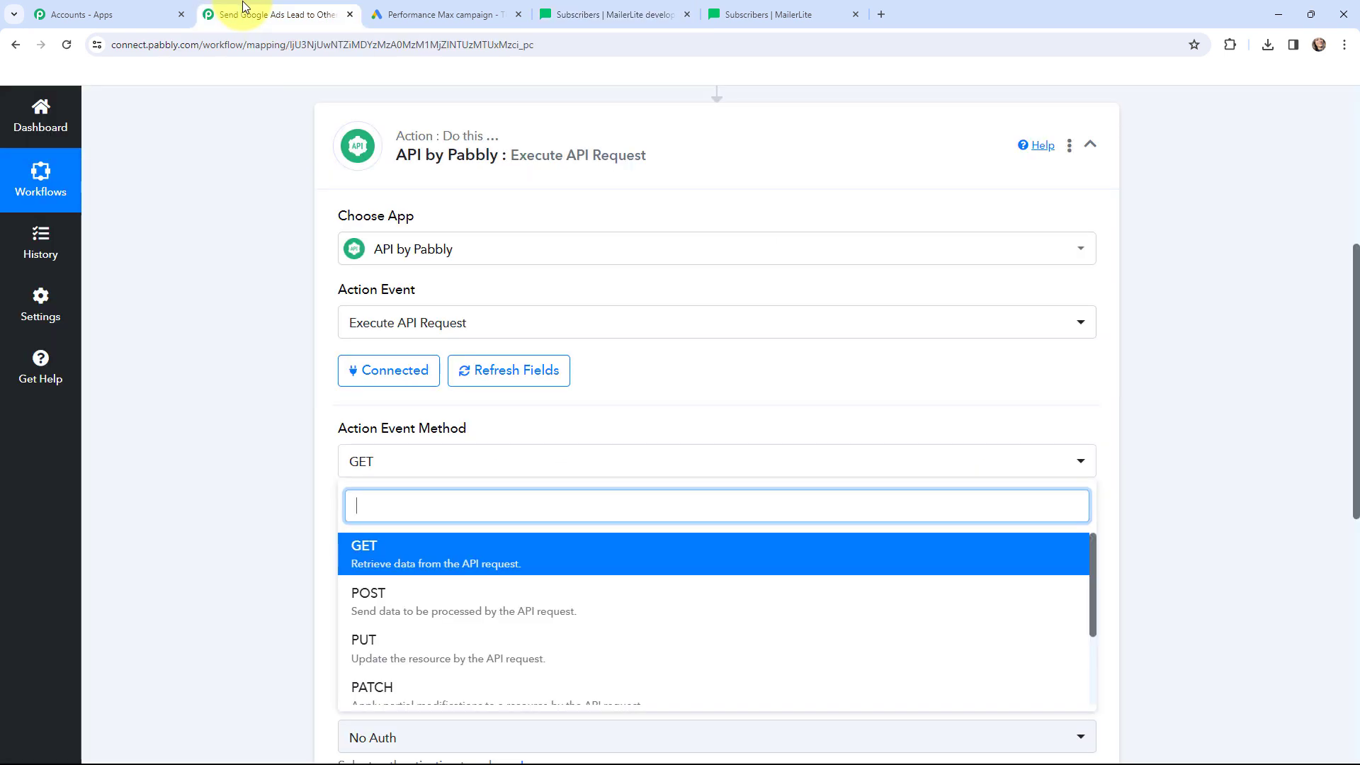
left_click(401, 602)
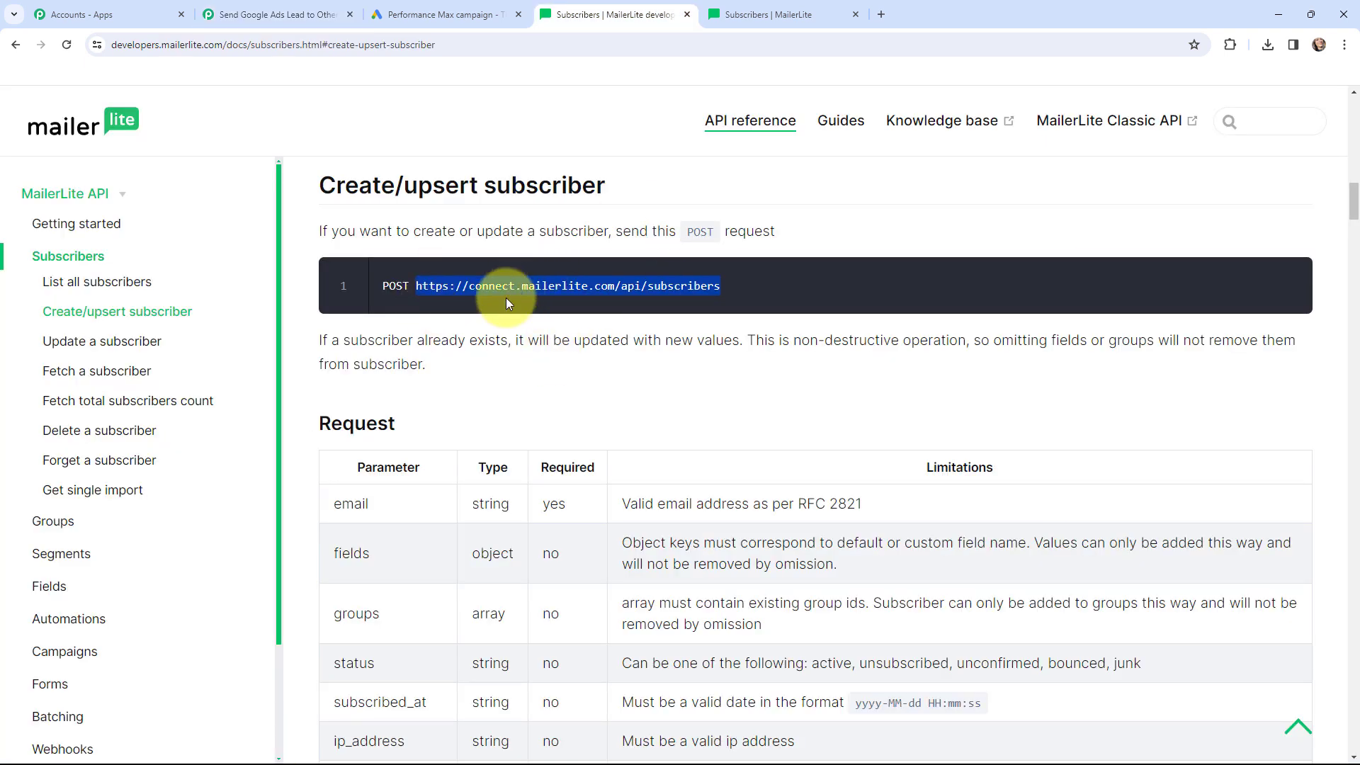
left_click(269, 15)
left_click(443, 564)
left_click(443, 554)
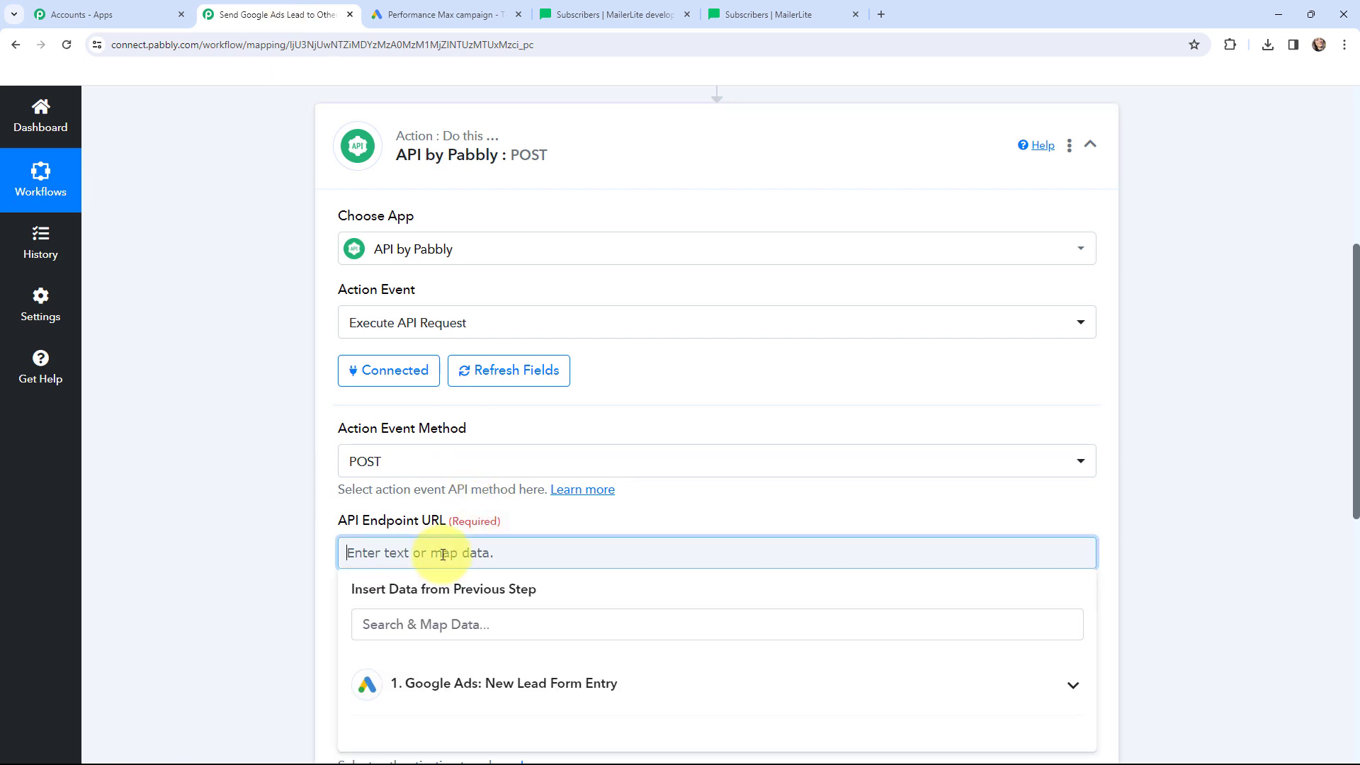
type("https://connect.mailerlite.com/api/subscribers")
left_click(279, 415)
Look up the required payload format in MailerLite's Getting started documentation and keep JSON as the action's payload type in Pabbly Connect.
scroll(278, 416, "down", 1)
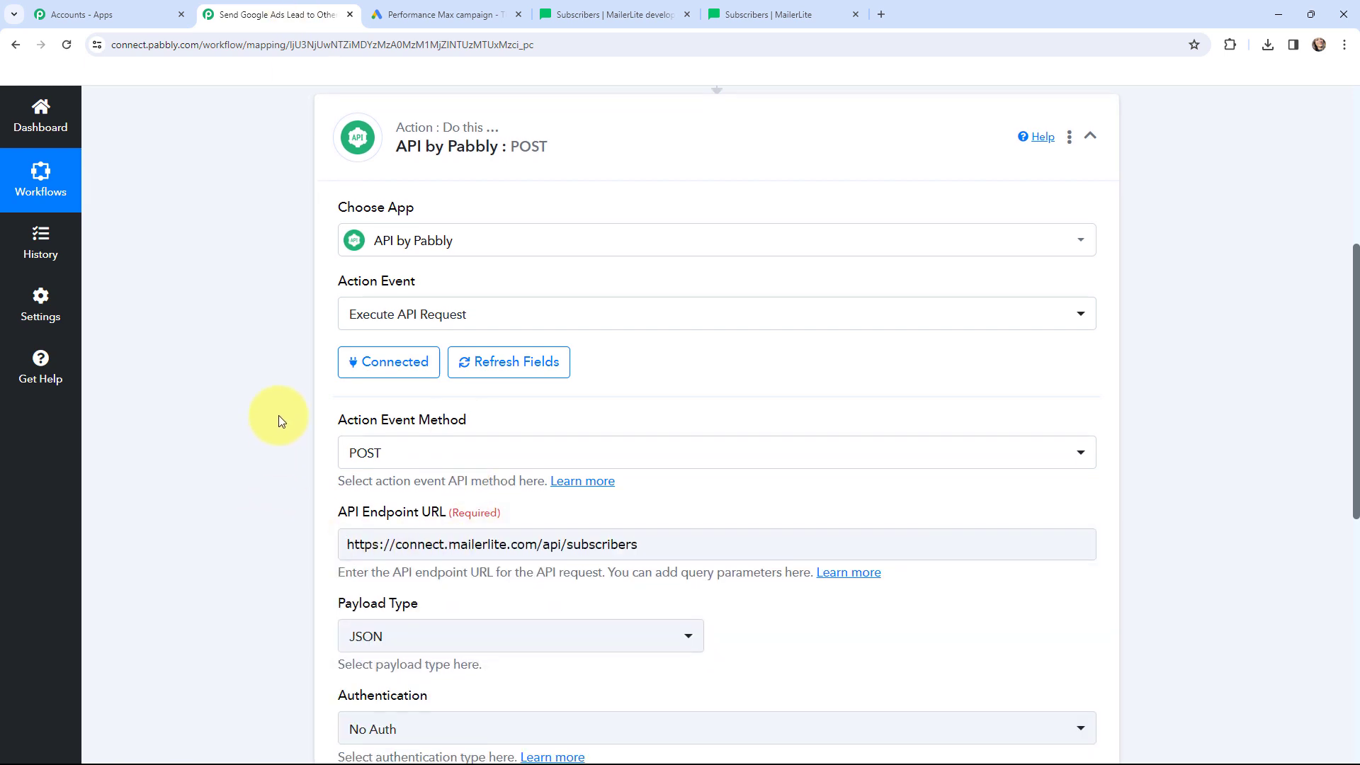
scroll(278, 415, "down", 1)
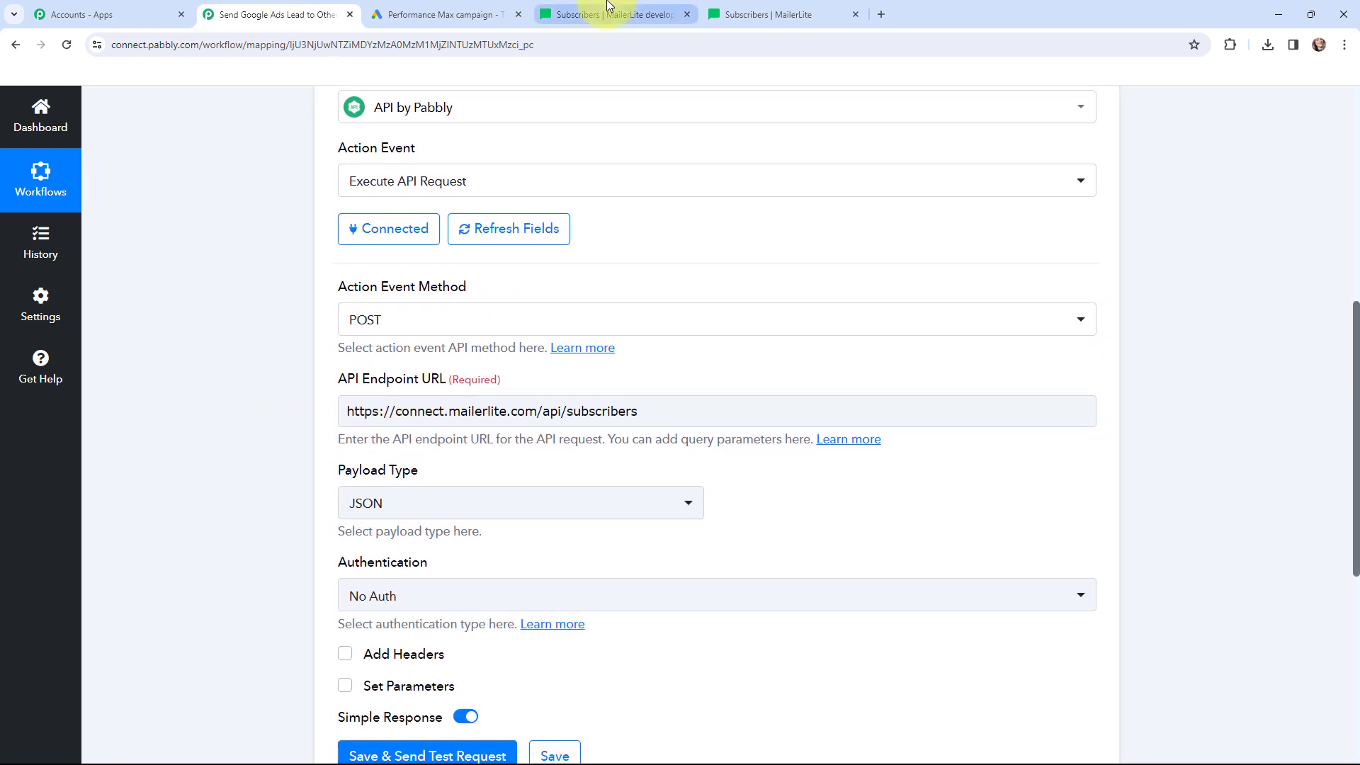
left_click(607, 15)
left_click(113, 224)
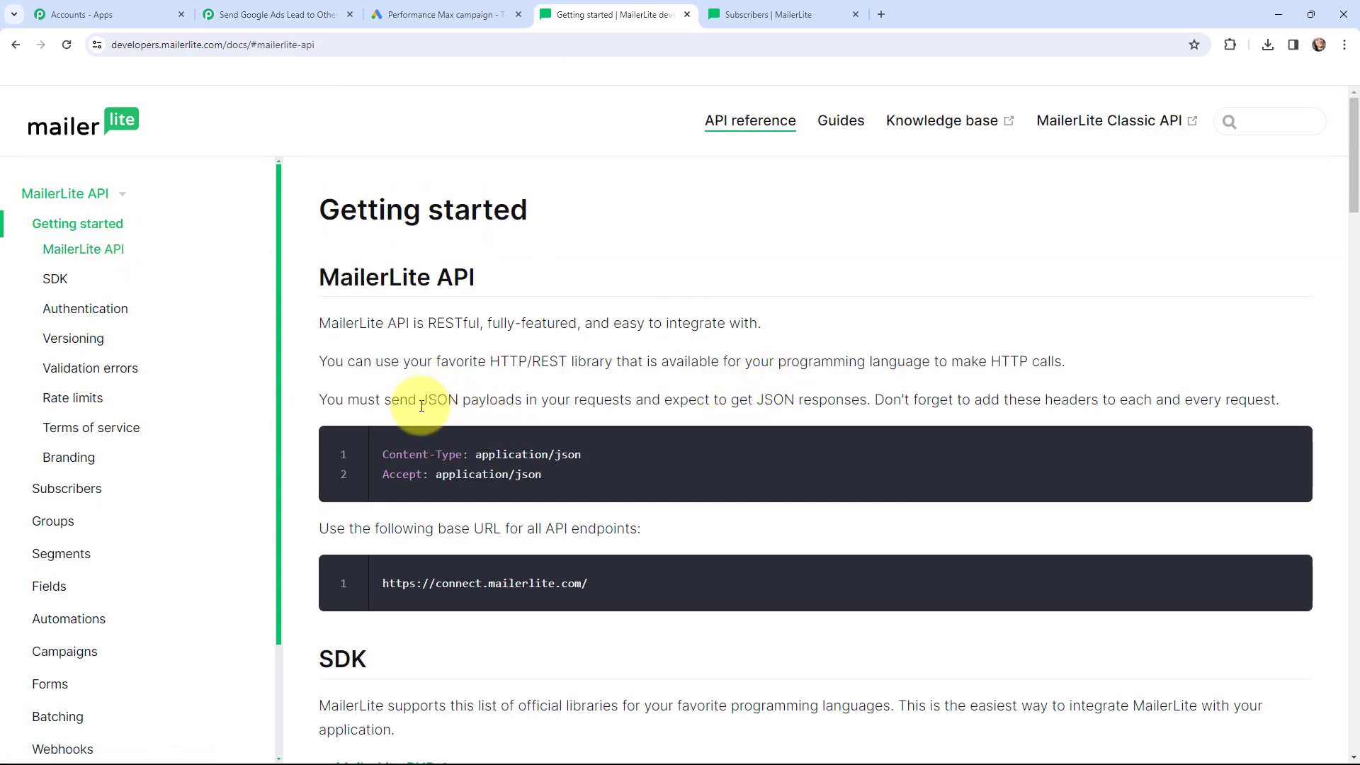
left_click_drag(423, 400, 459, 400)
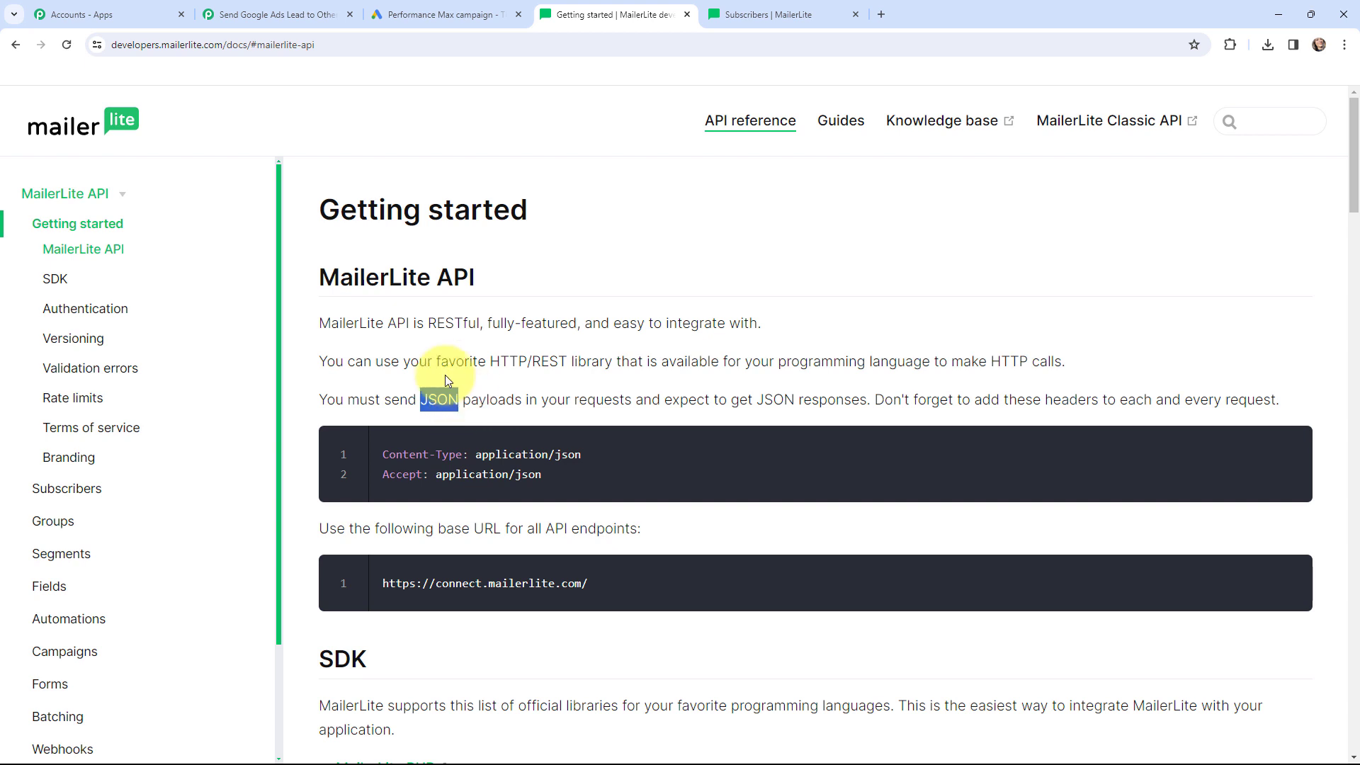
left_click(280, 14)
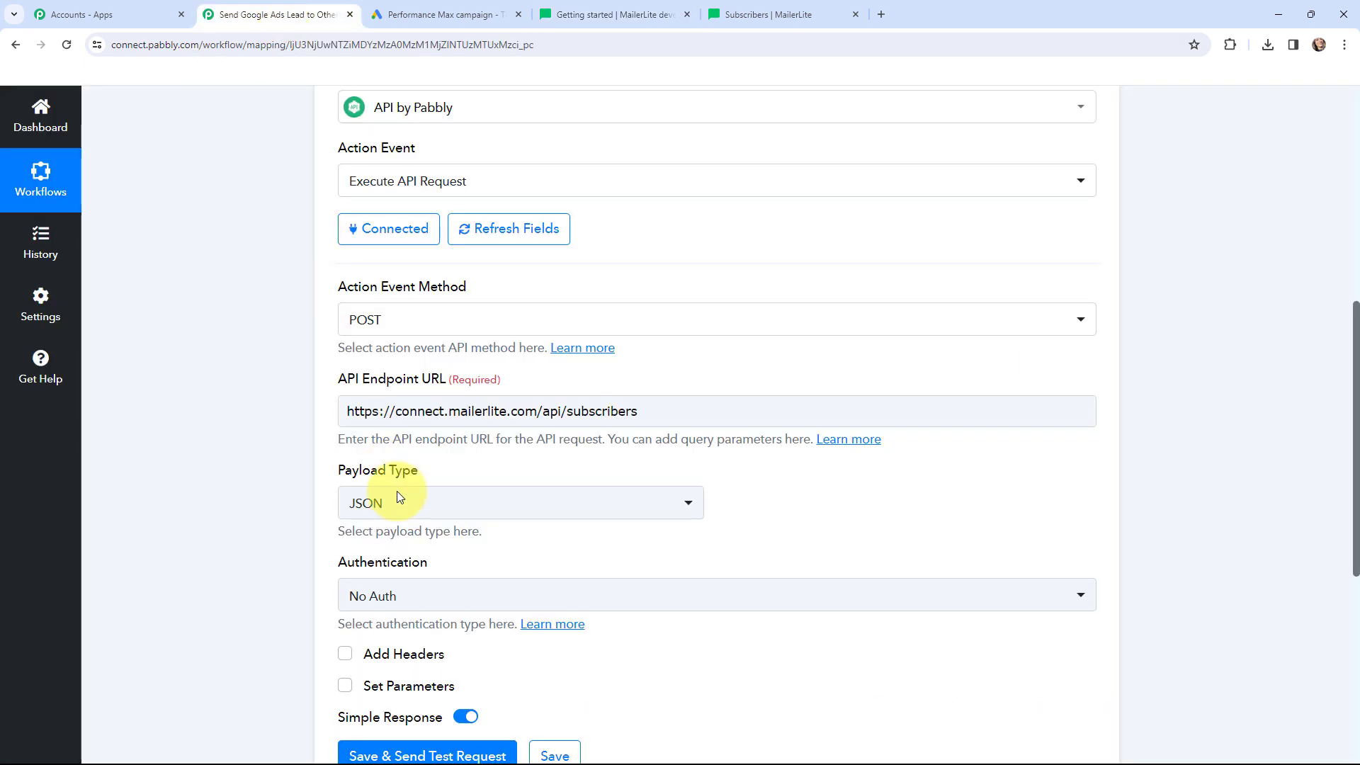
left_click(404, 513)
left_click(404, 592)
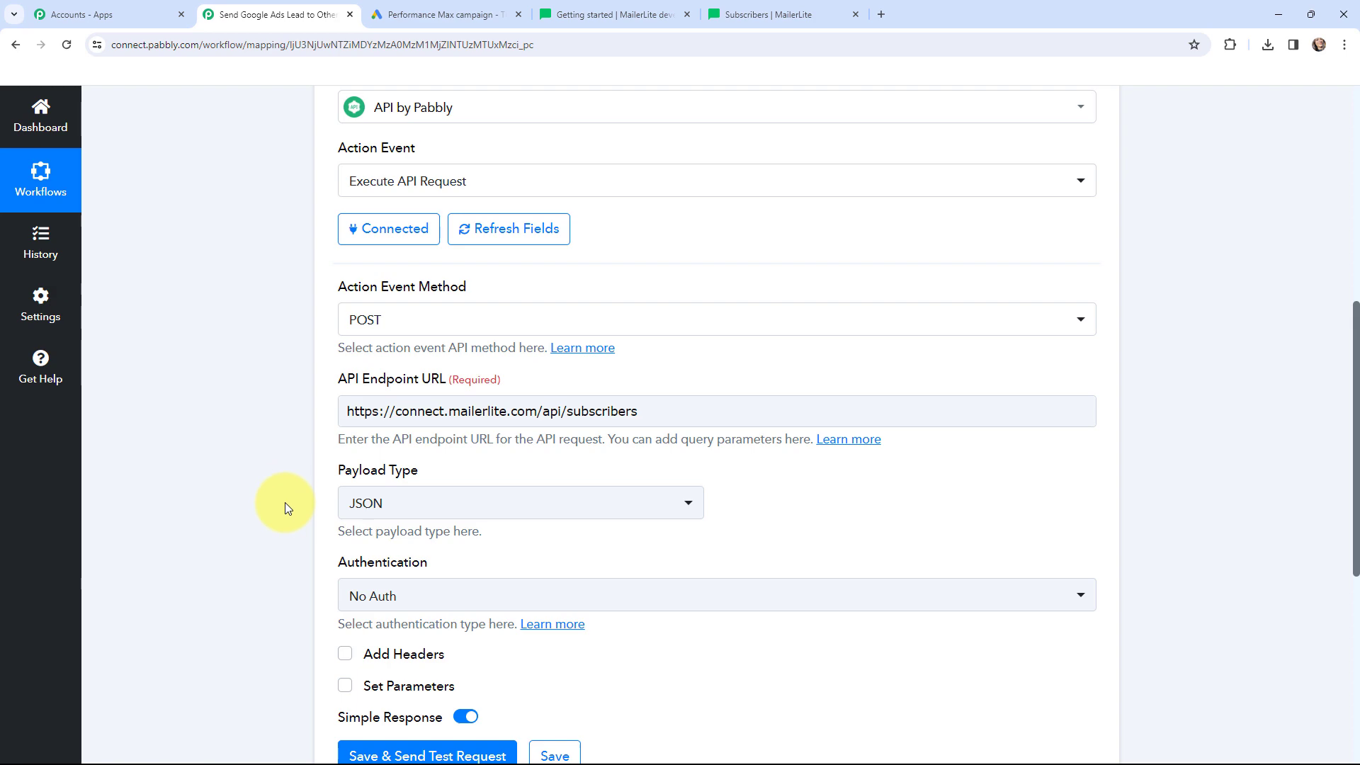
Look up MailerLite's authentication method in its API documentation and set the Pabbly Connect action's authentication to Bearer Token.
left_click(615, 14)
scroll(476, 419, "down", 9)
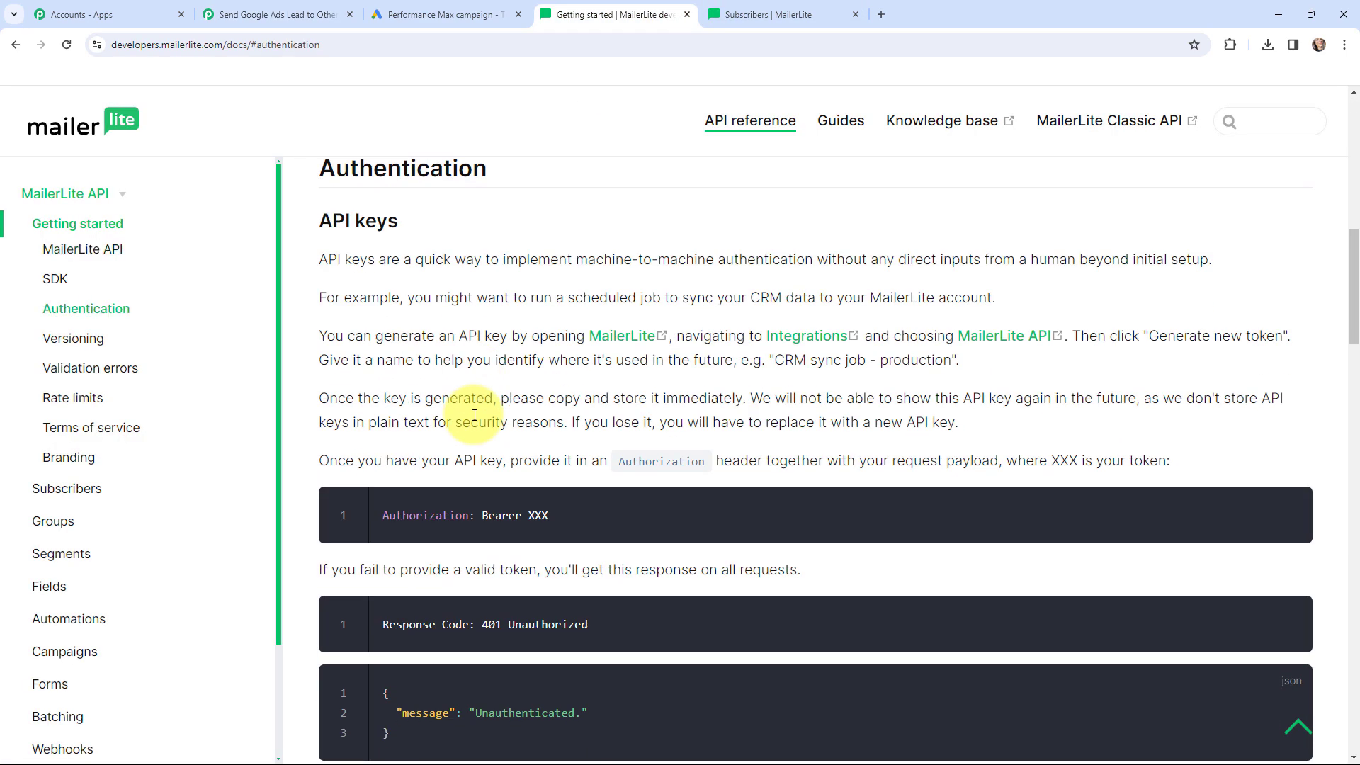
scroll(475, 414, "down", 1)
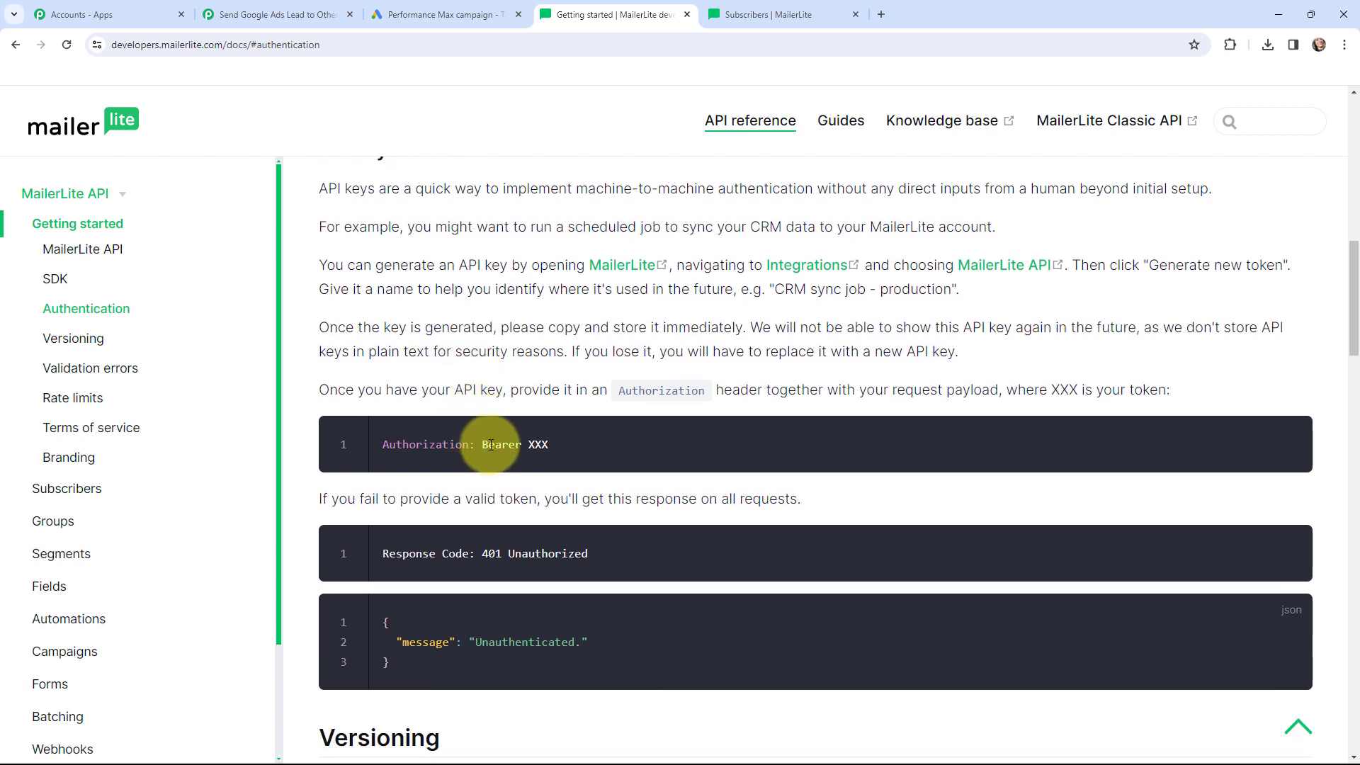
double_click(496, 445)
left_click(277, 14)
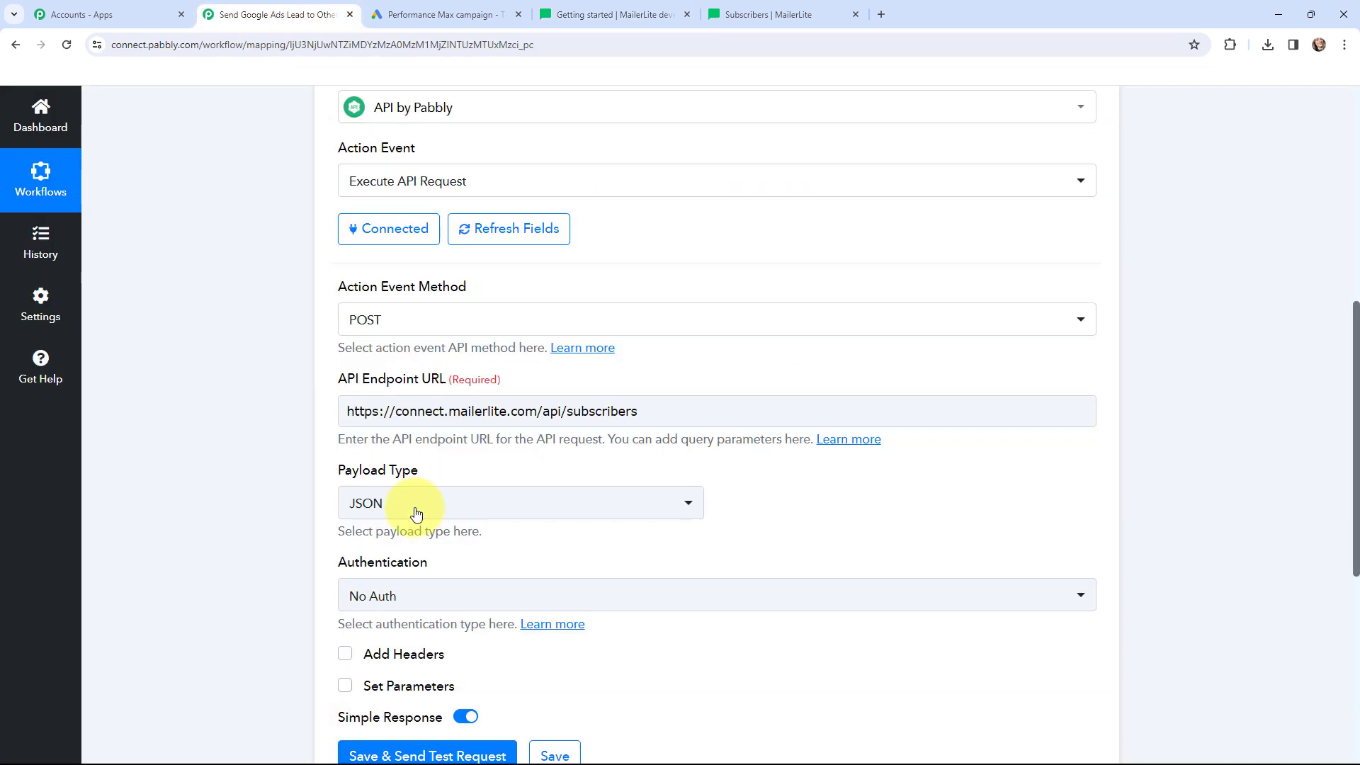
left_click(420, 597)
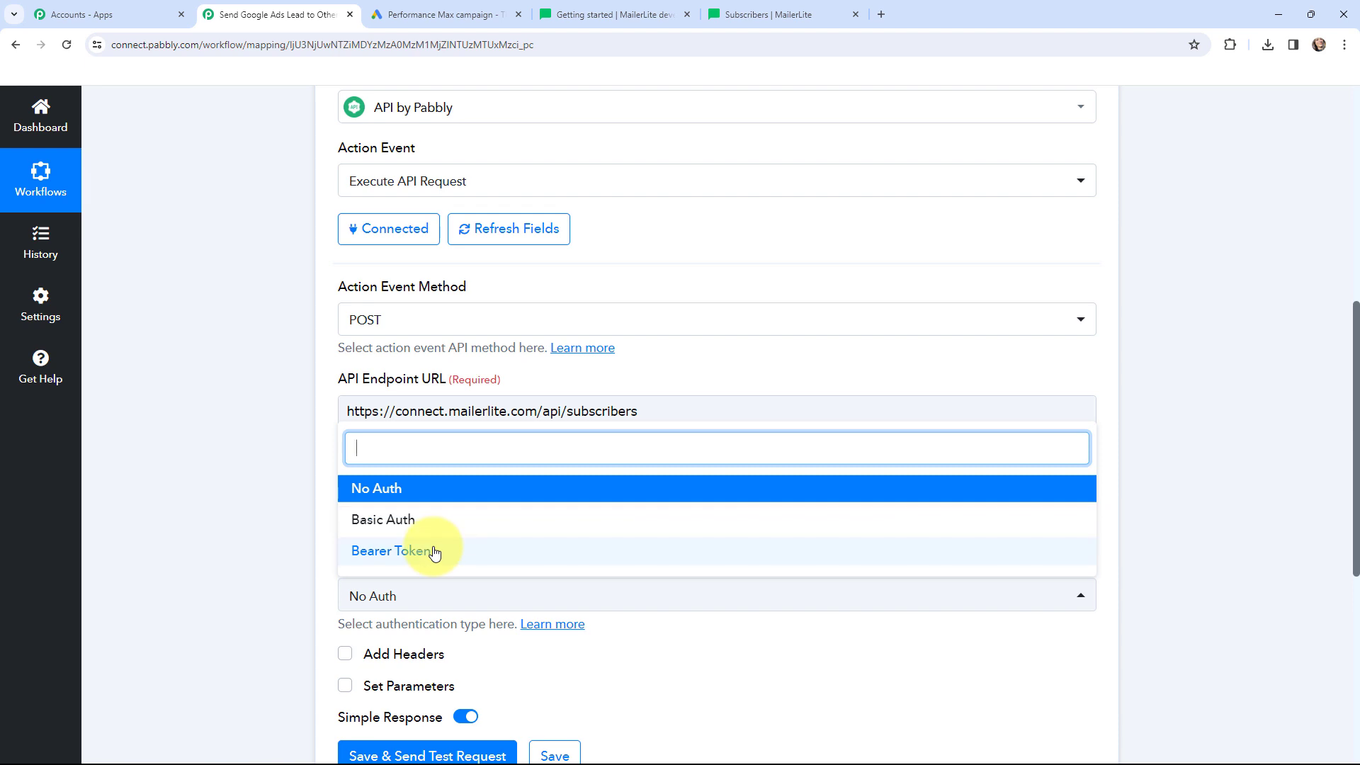
left_click(434, 553)
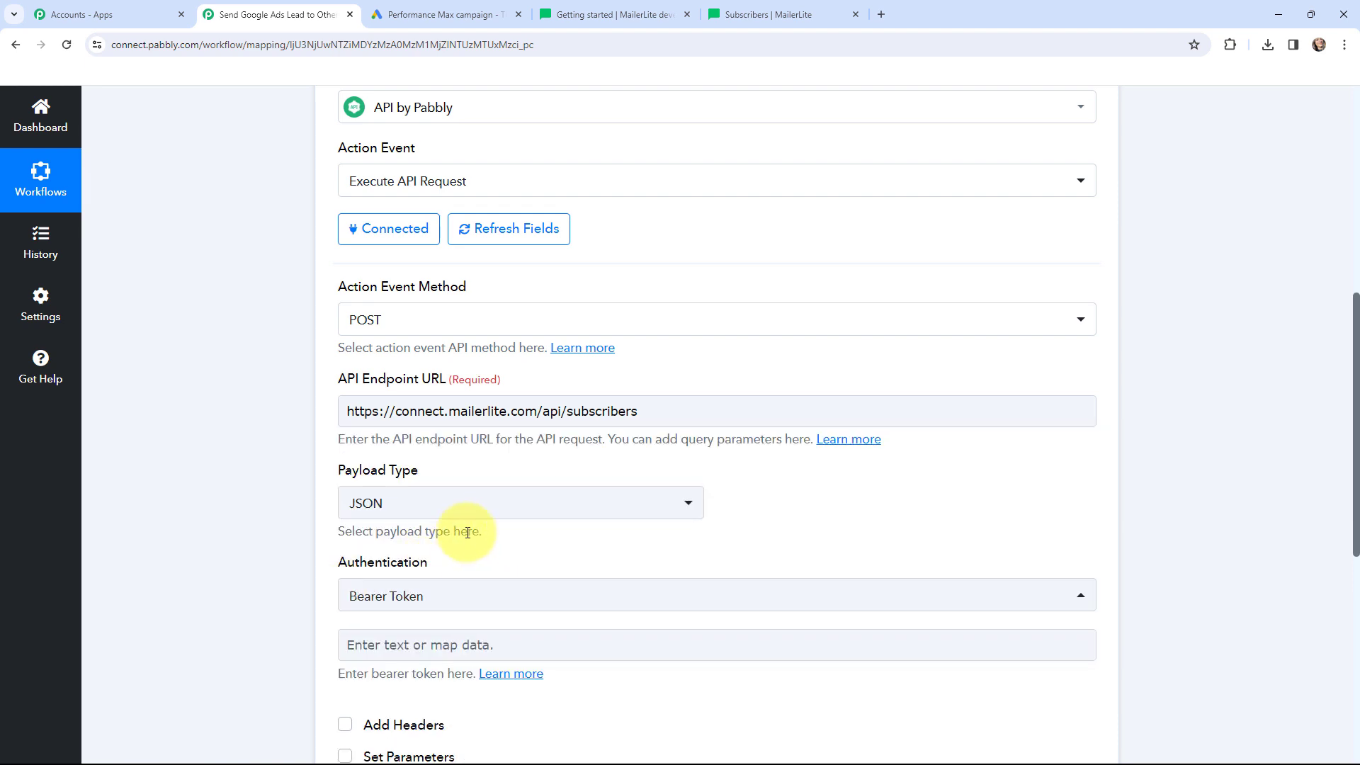
Switch to the MailerLite dashboard, create an API token named latest in the API integration with the terms accepted, and copy it.
scroll(468, 532, "down", 2)
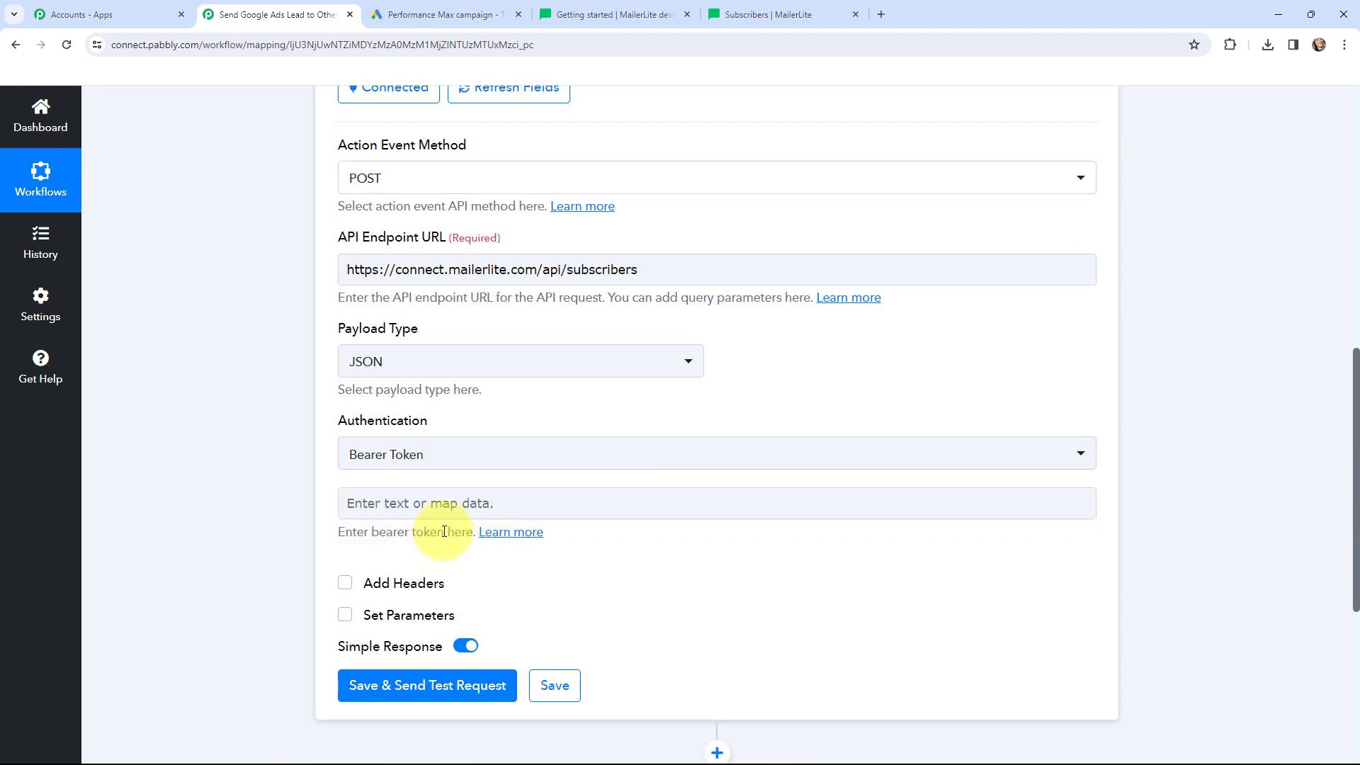
left_click(342, 506)
left_click(784, 9)
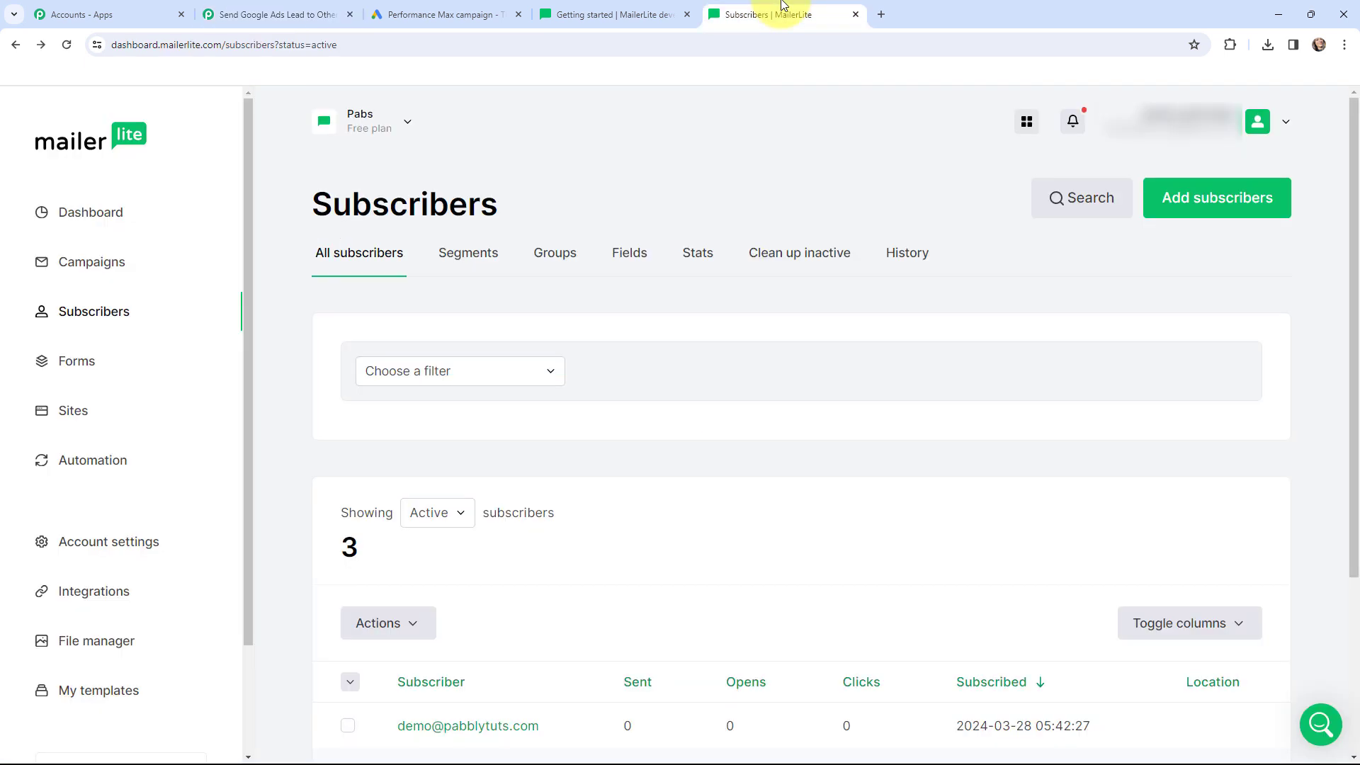
left_click(114, 595)
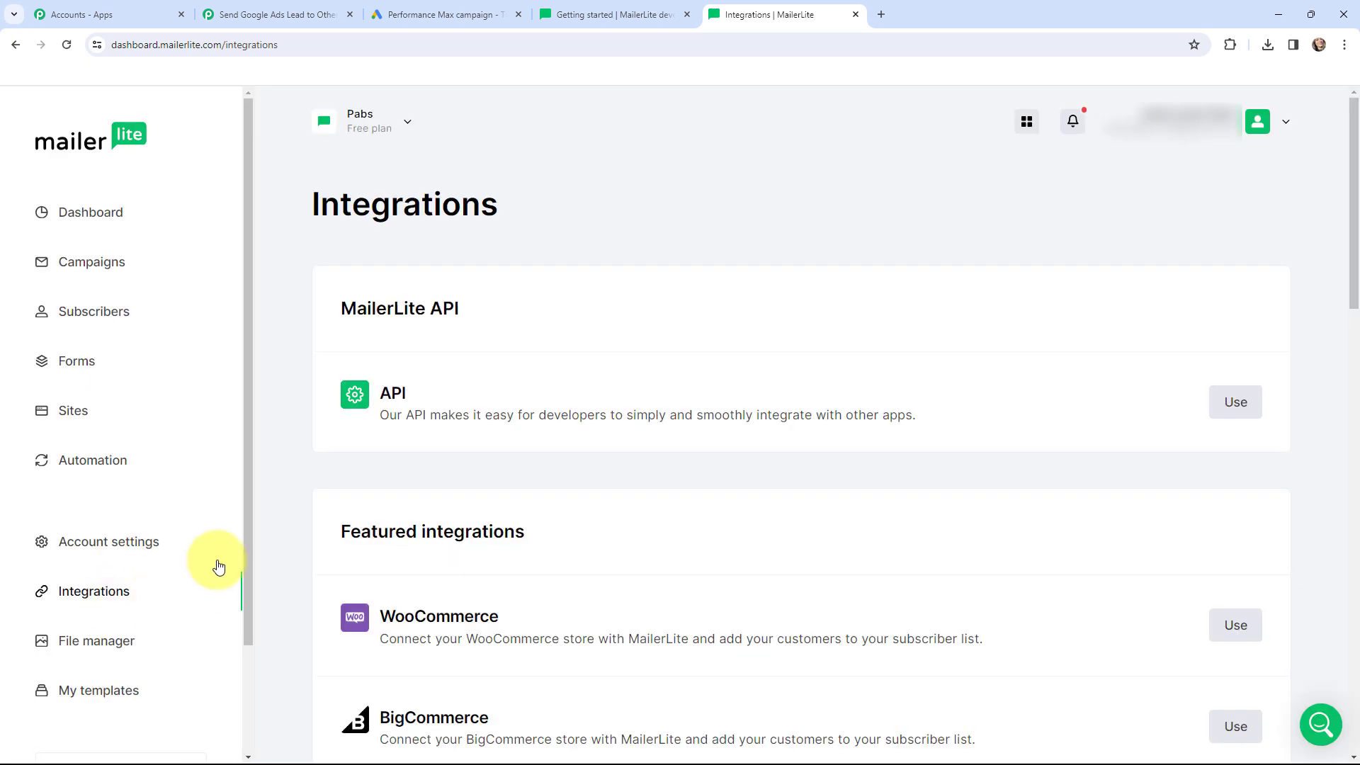
left_click(1228, 410)
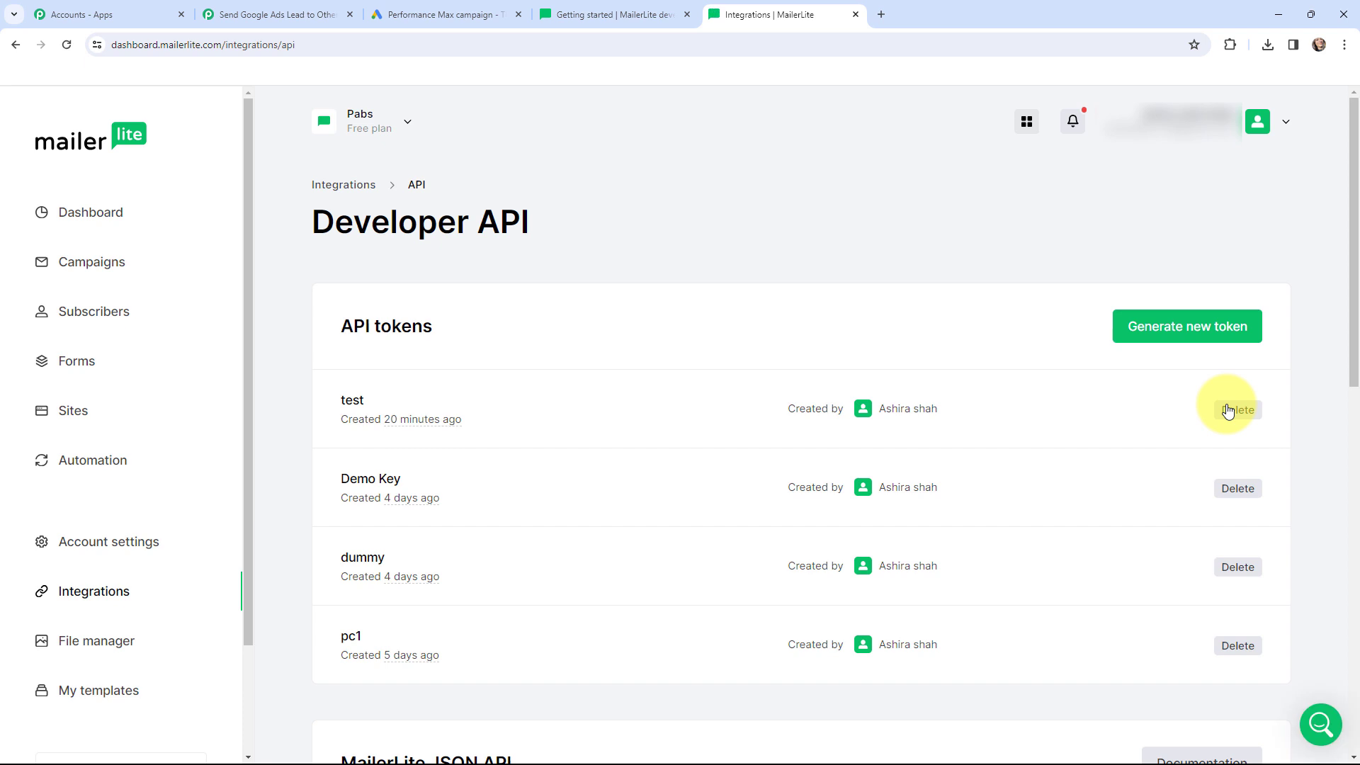
left_click(1169, 329)
left_click(532, 434)
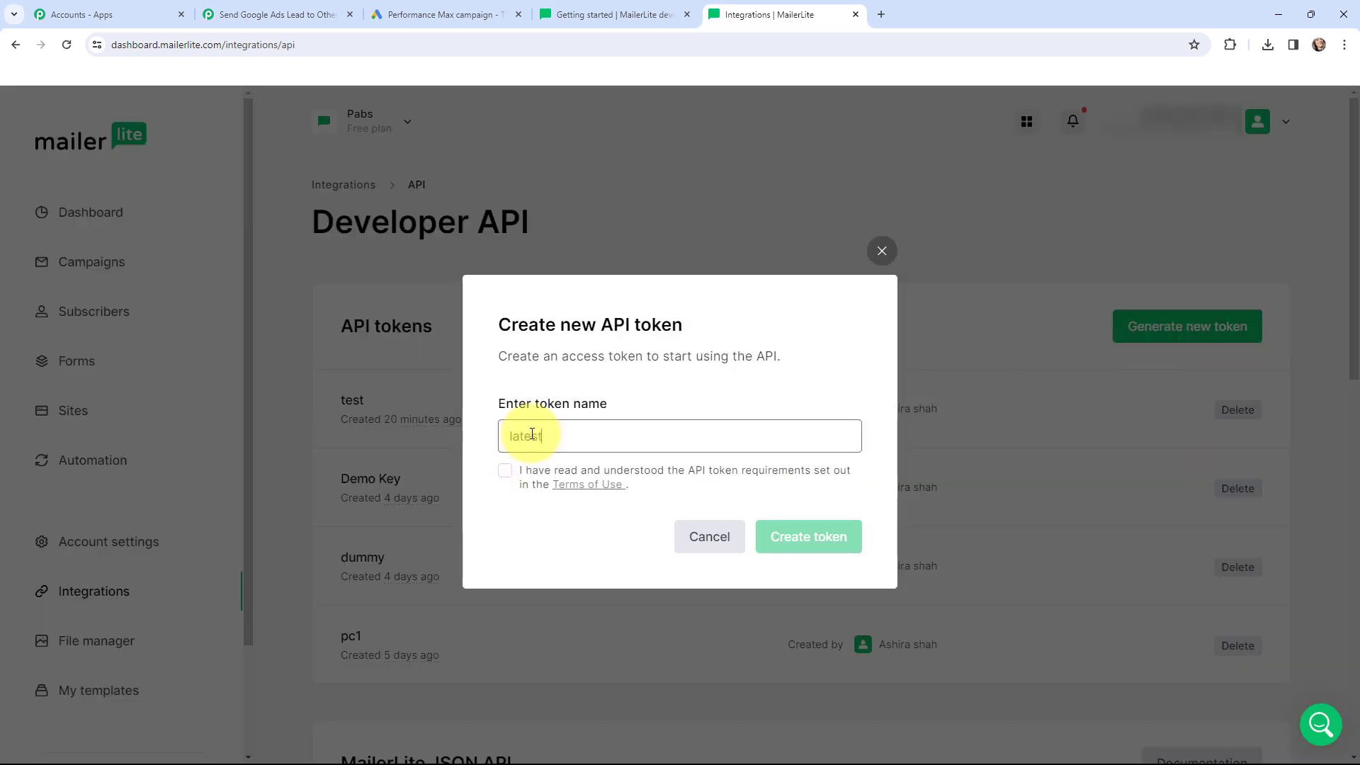
left_click(506, 473)
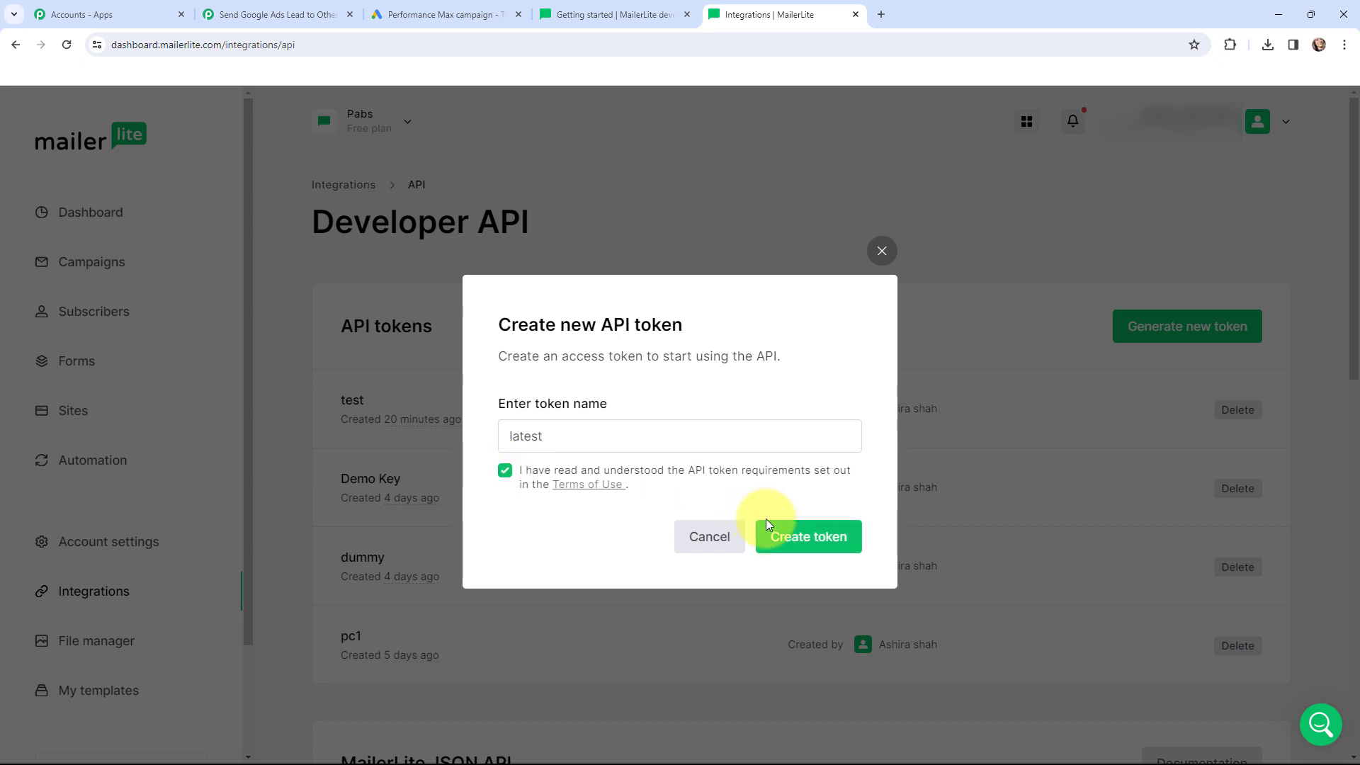
left_click(814, 542)
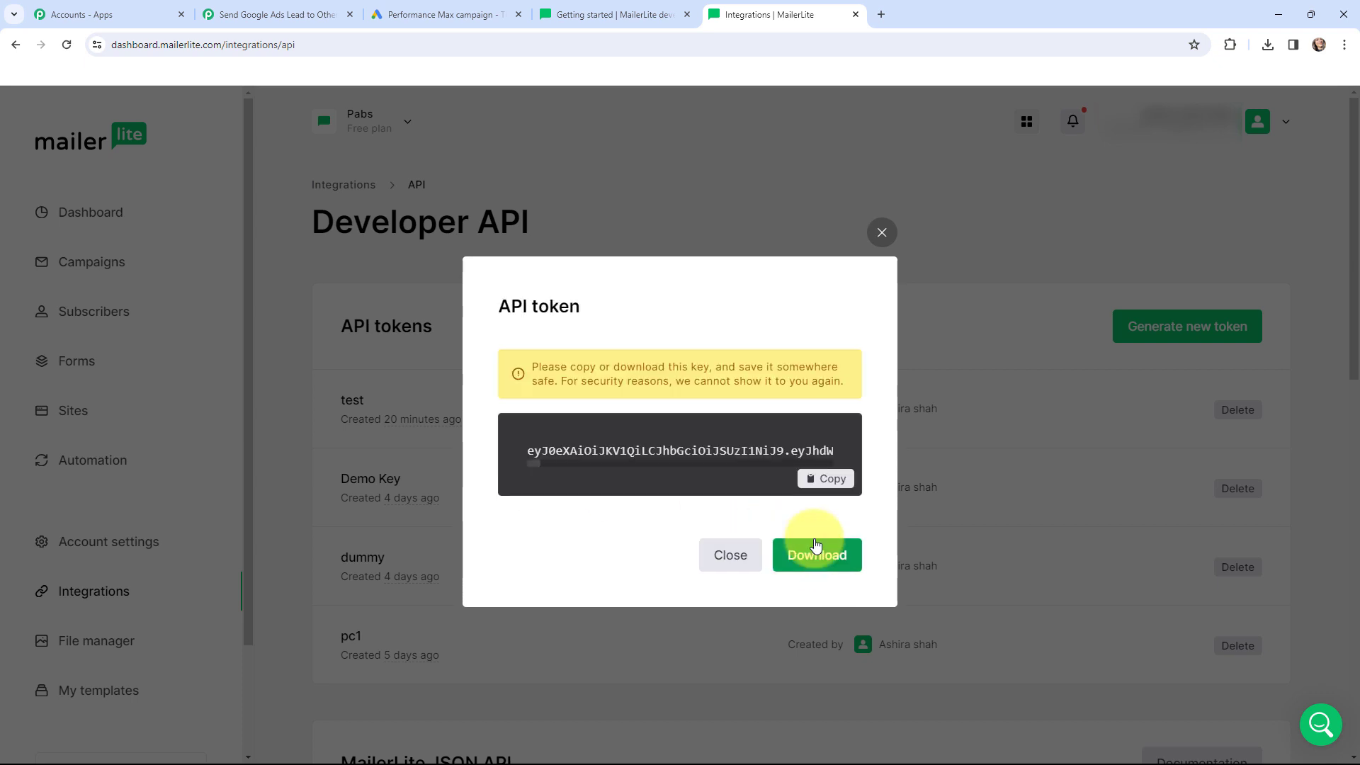
left_click(829, 482)
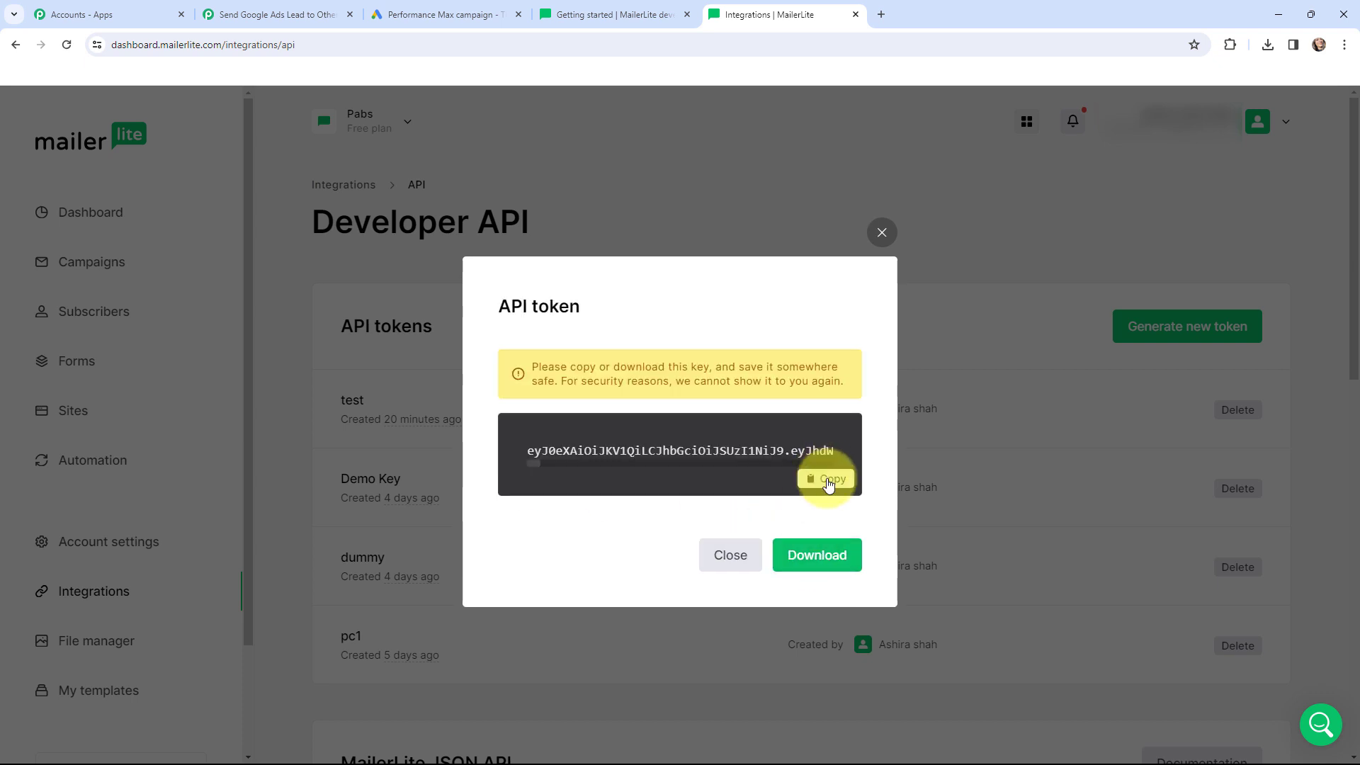
Switch to Pabbly Connect and paste the MailerLite API token into the action's bearer token field.
left_click(290, 14)
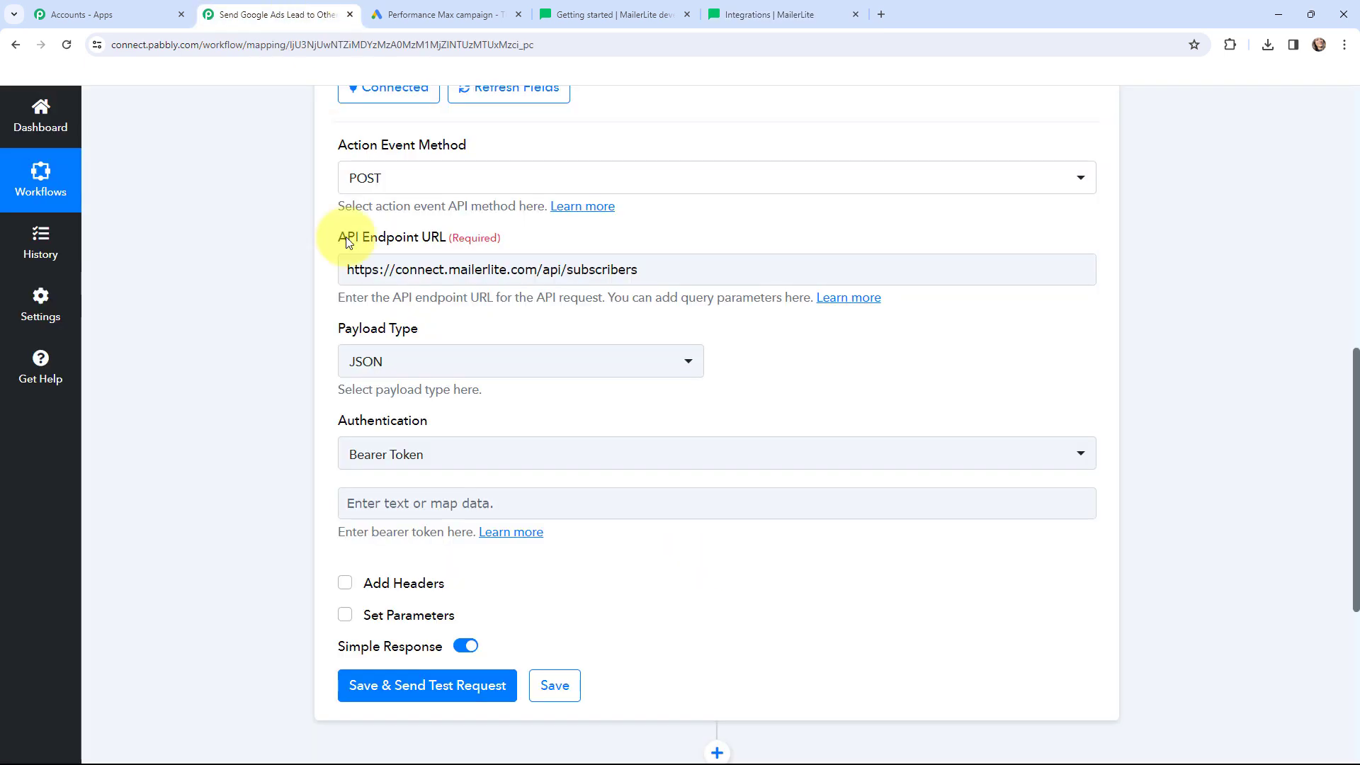
left_click(402, 496)
key("ctrl+v")
scroll(425, 489, "down", 3)
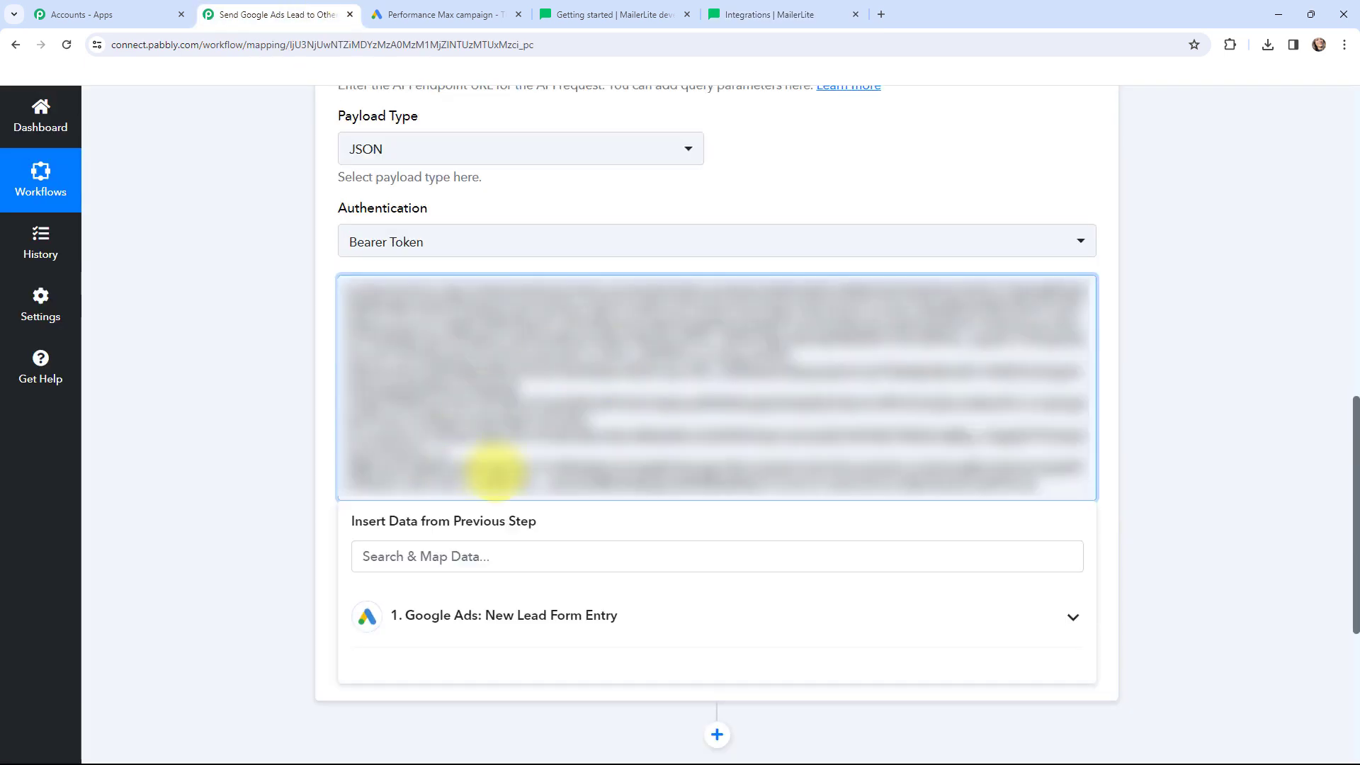
left_click(264, 376)
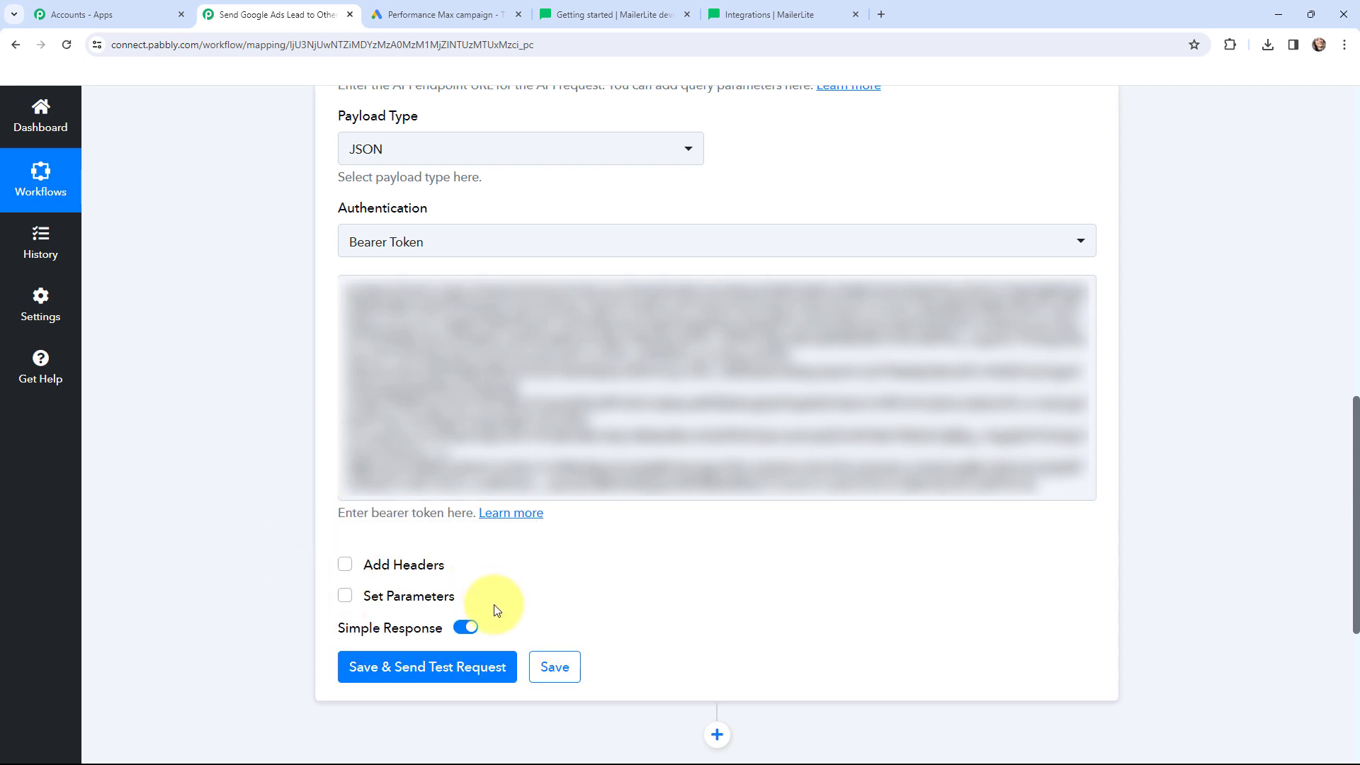
Switch to the MailerLite API documentation, find the Create/upsert subscriber request parameters, and copy the email parameter name.
left_click(616, 10)
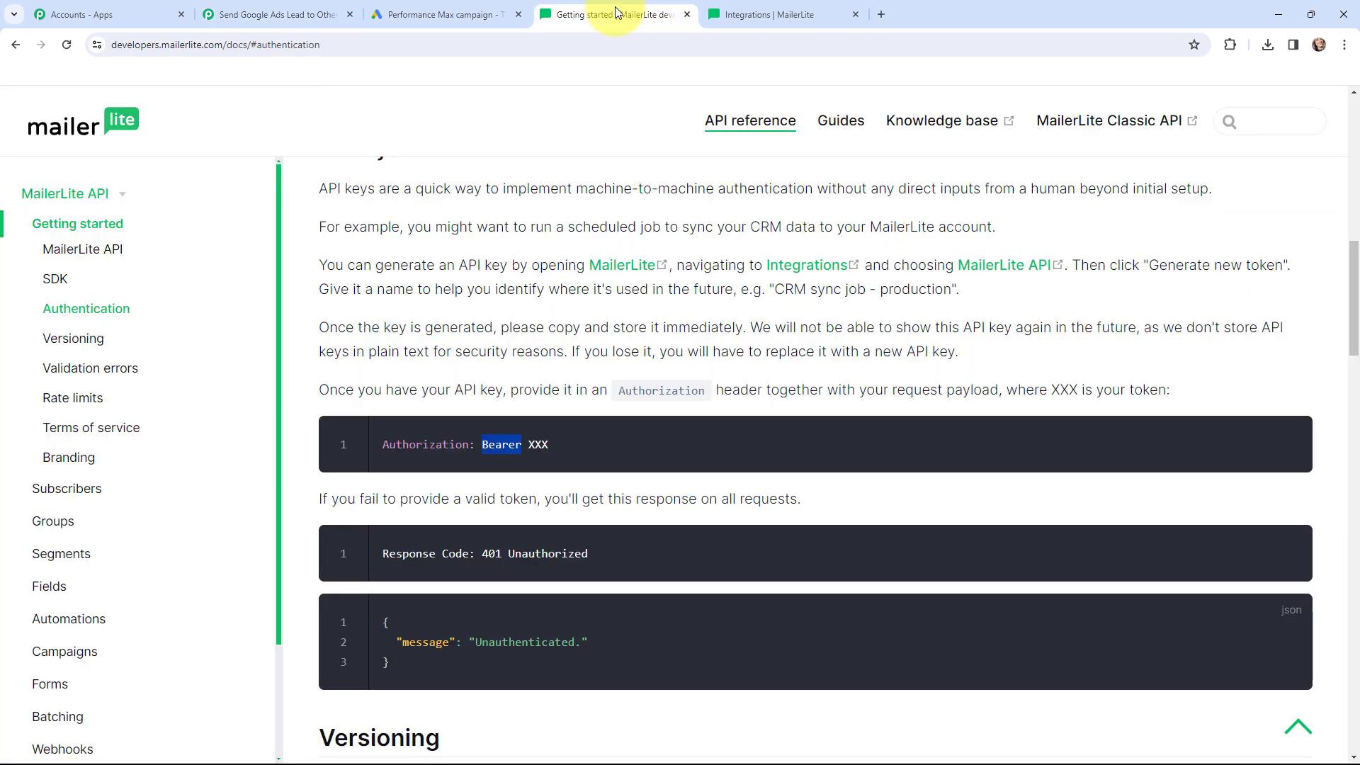
left_click(47, 489)
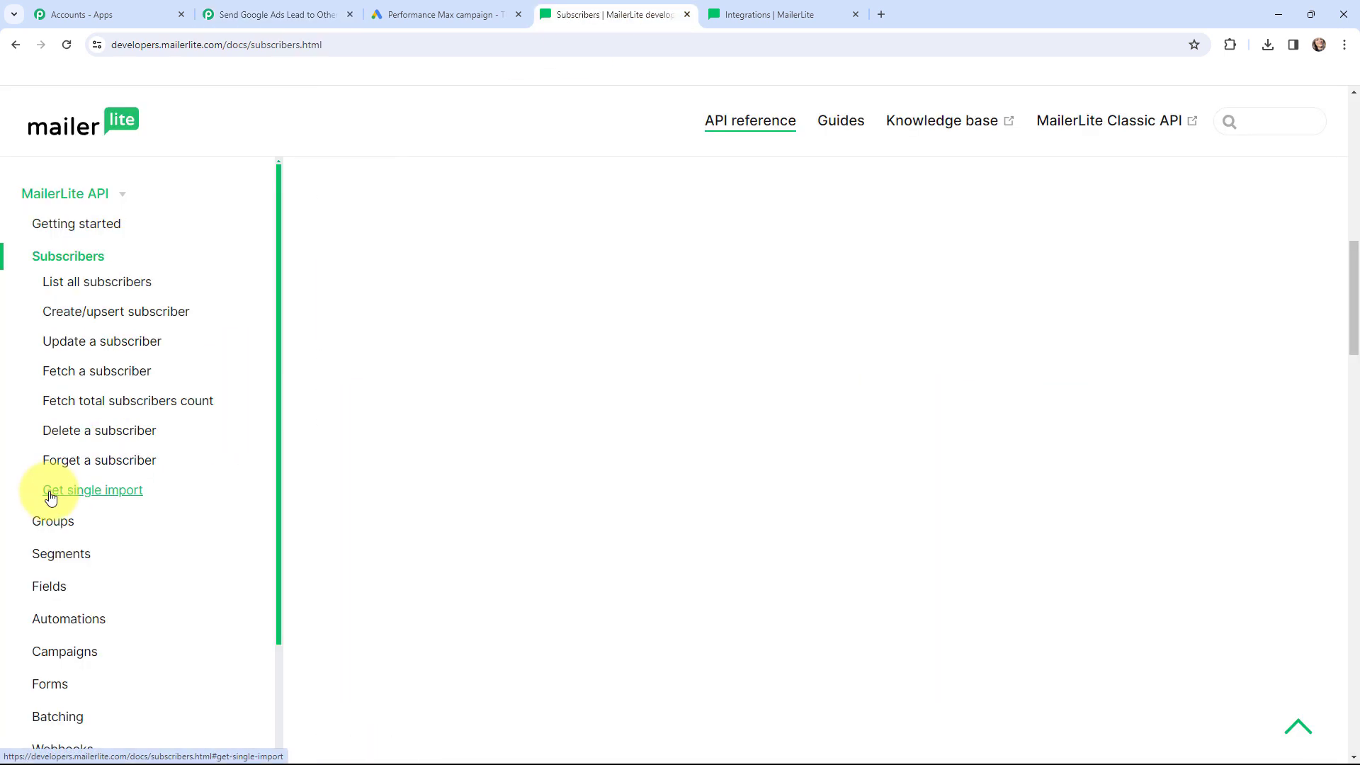
scroll(563, 484, "down", 12)
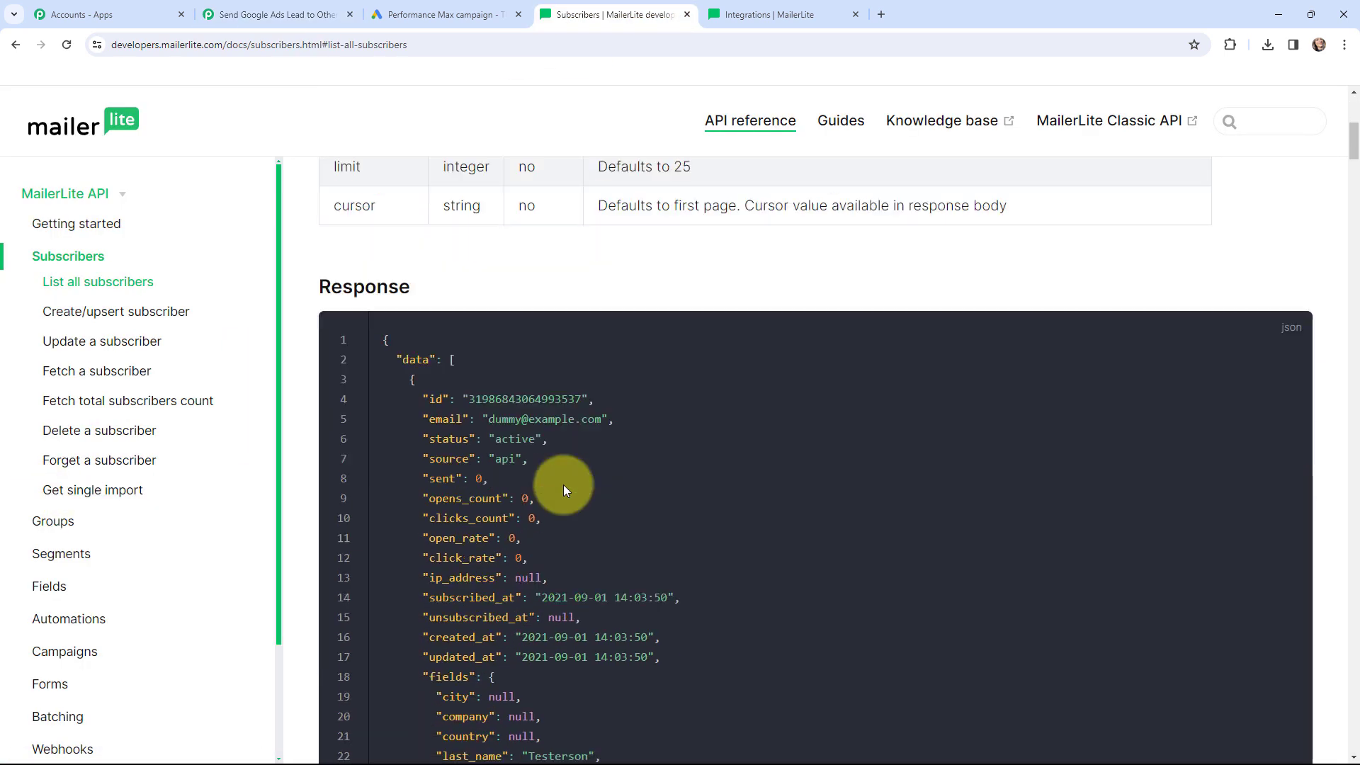
scroll(563, 485, "down", 10)
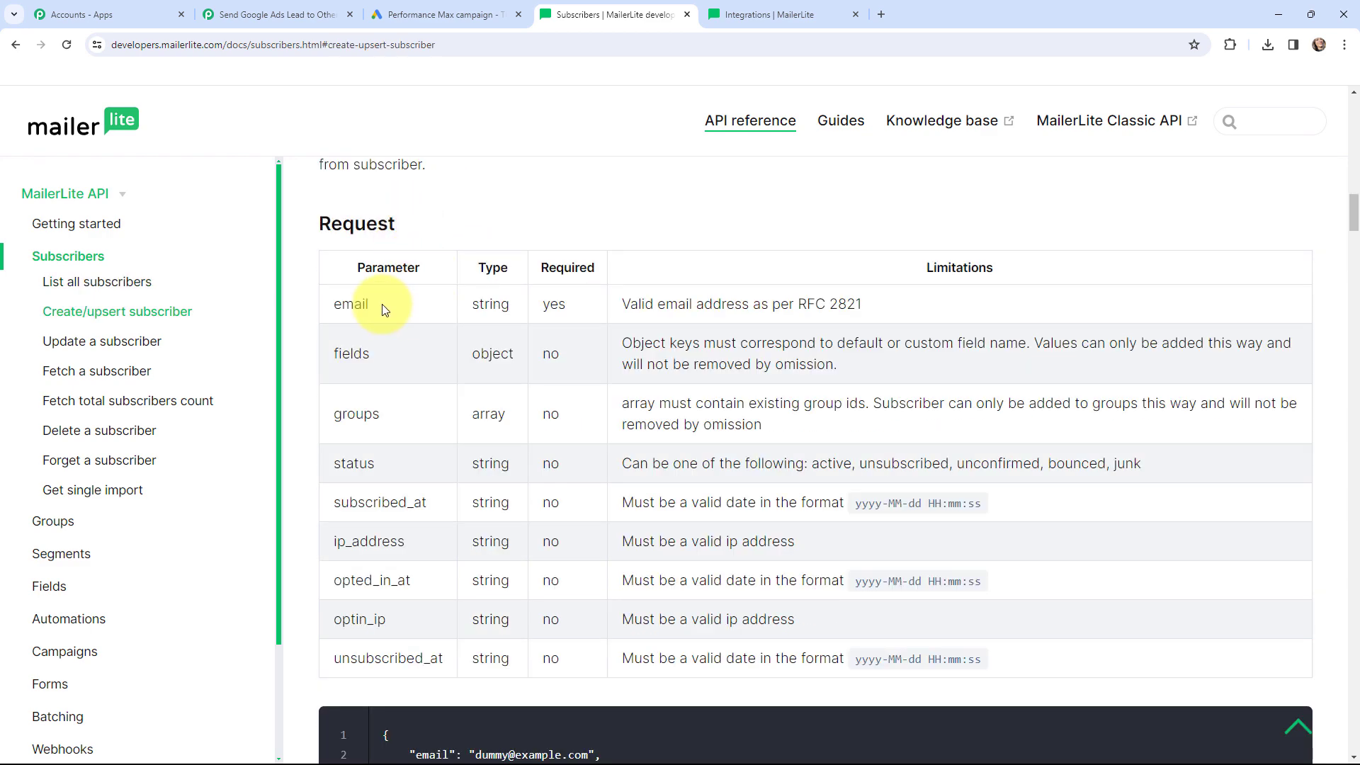
left_click_drag(372, 304, 339, 306)
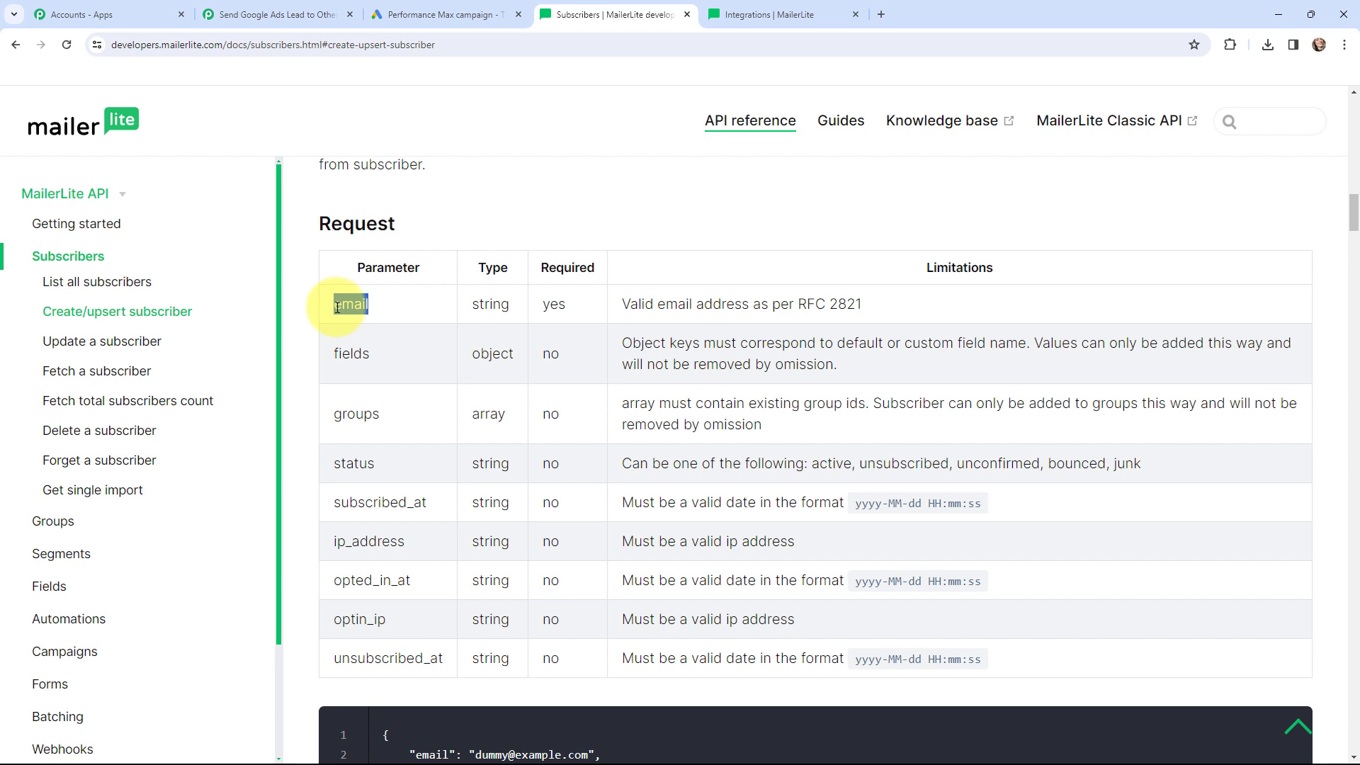
Switch to Pabbly Connect, enable Set Parameters for the API action, and enter email as the first parameter's label.
left_click(228, 13)
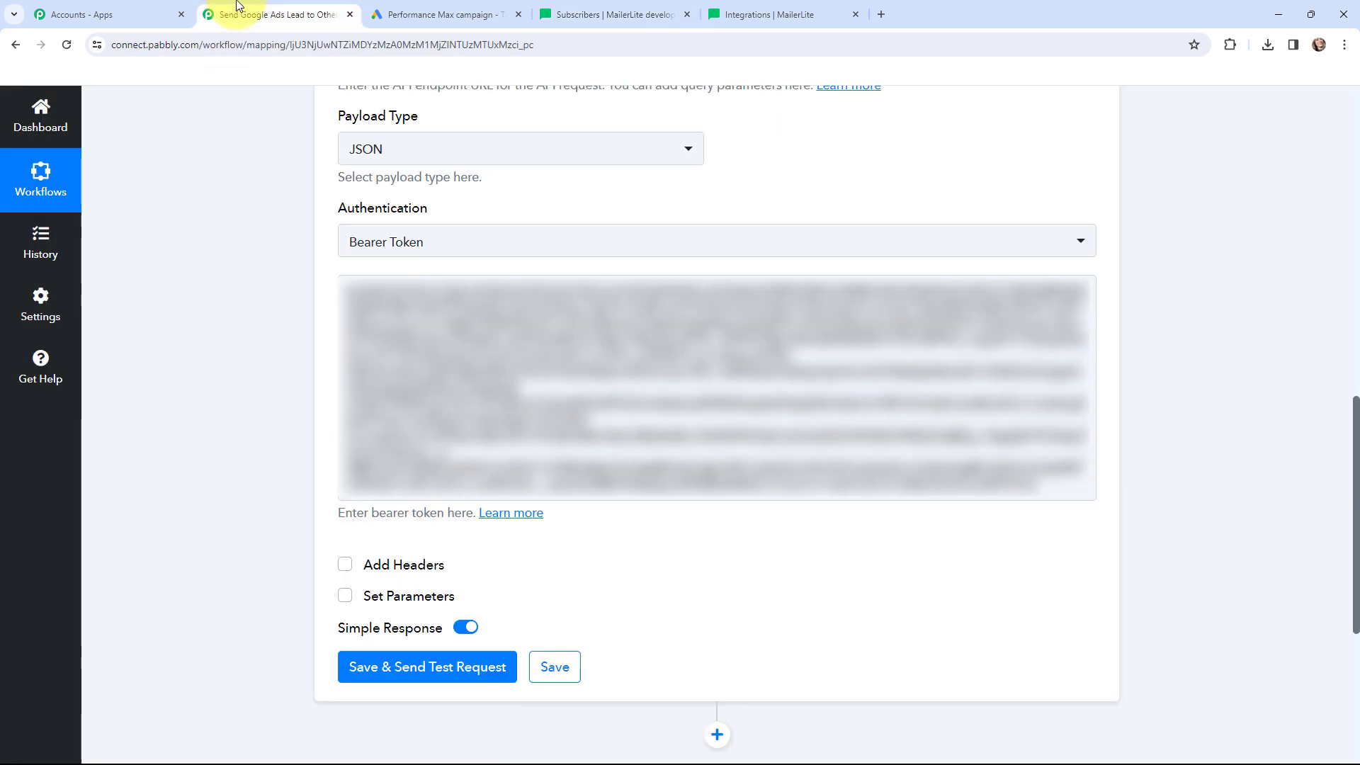
left_click(348, 598)
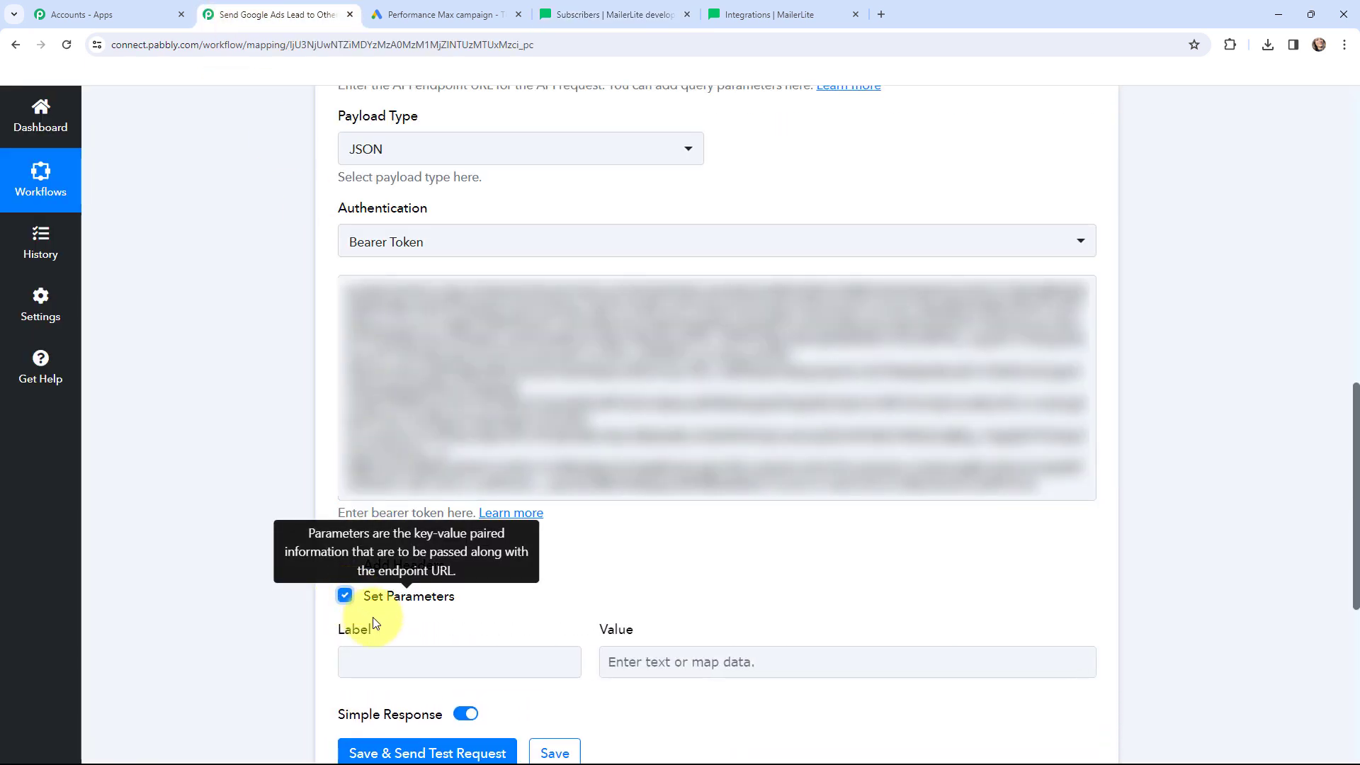
left_click(418, 658)
left_click(428, 700)
scroll(677, 507, "down", 3)
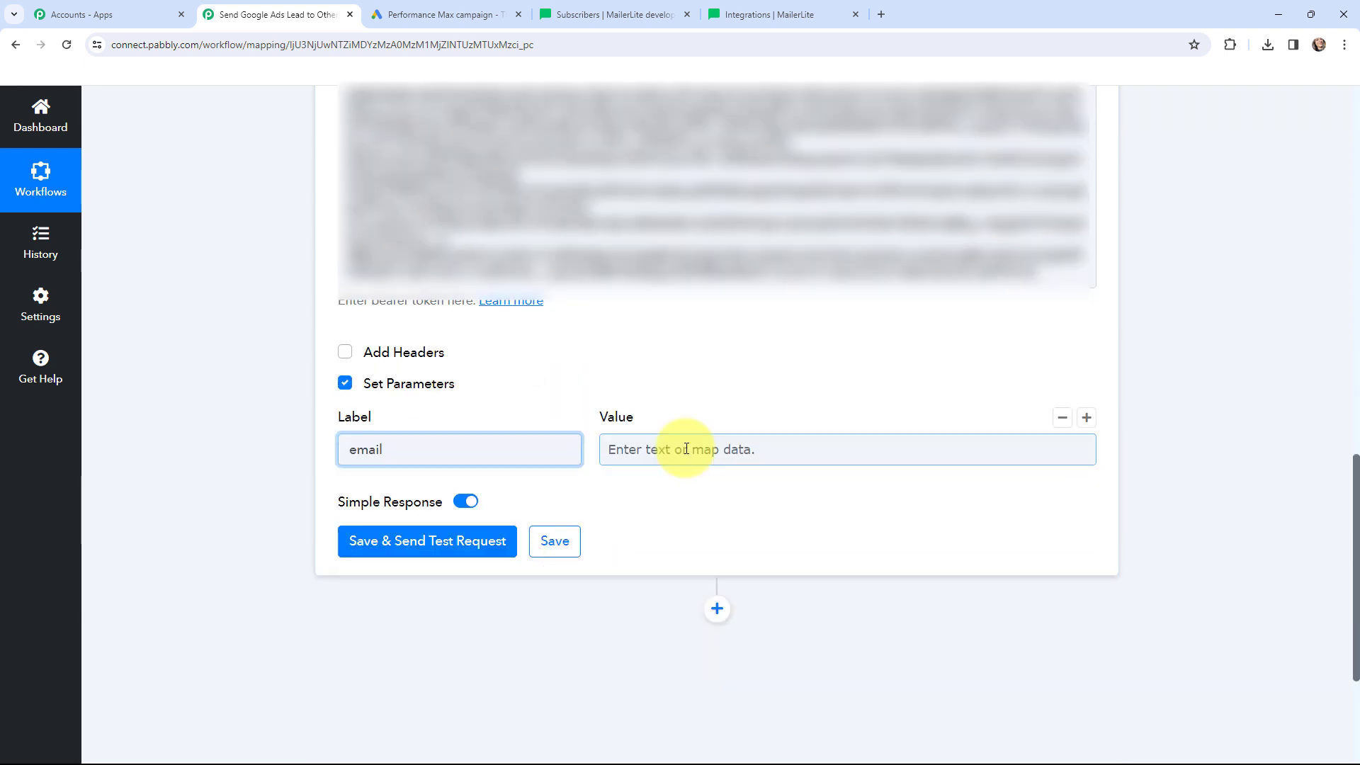
Map the email parameter's value to User Column Data 2 String Value from the Google Ads New Lead Form Entry step.
left_click(686, 447)
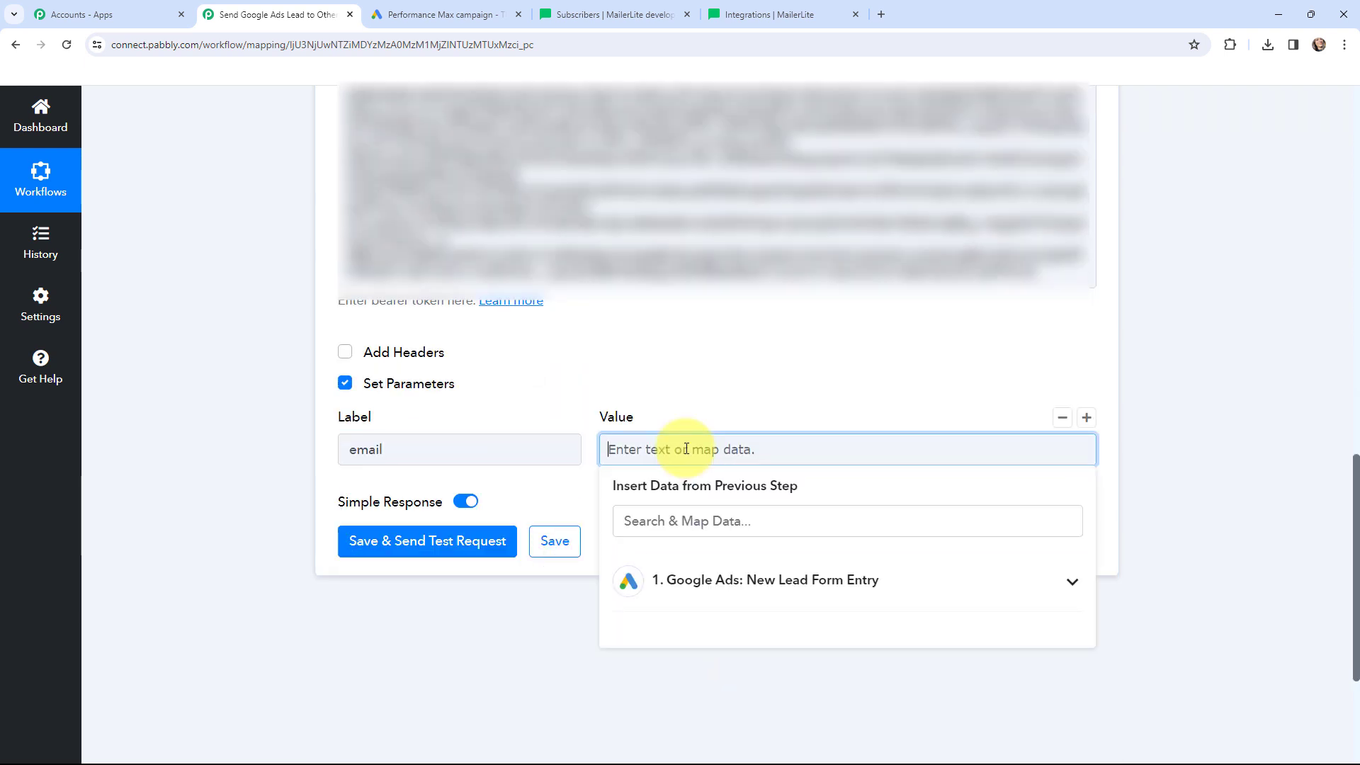
left_click(702, 586)
scroll(741, 388, "down", 2)
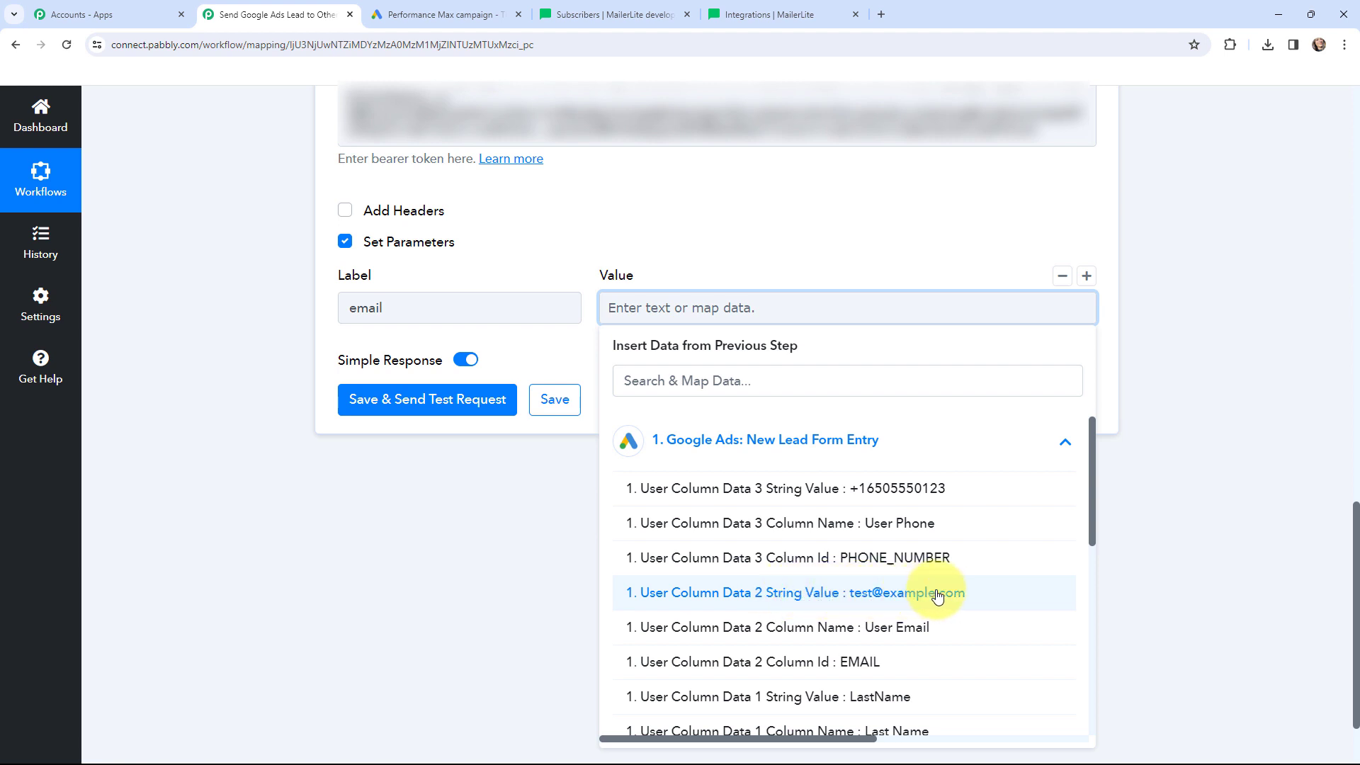
left_click(978, 594)
left_click(647, 248)
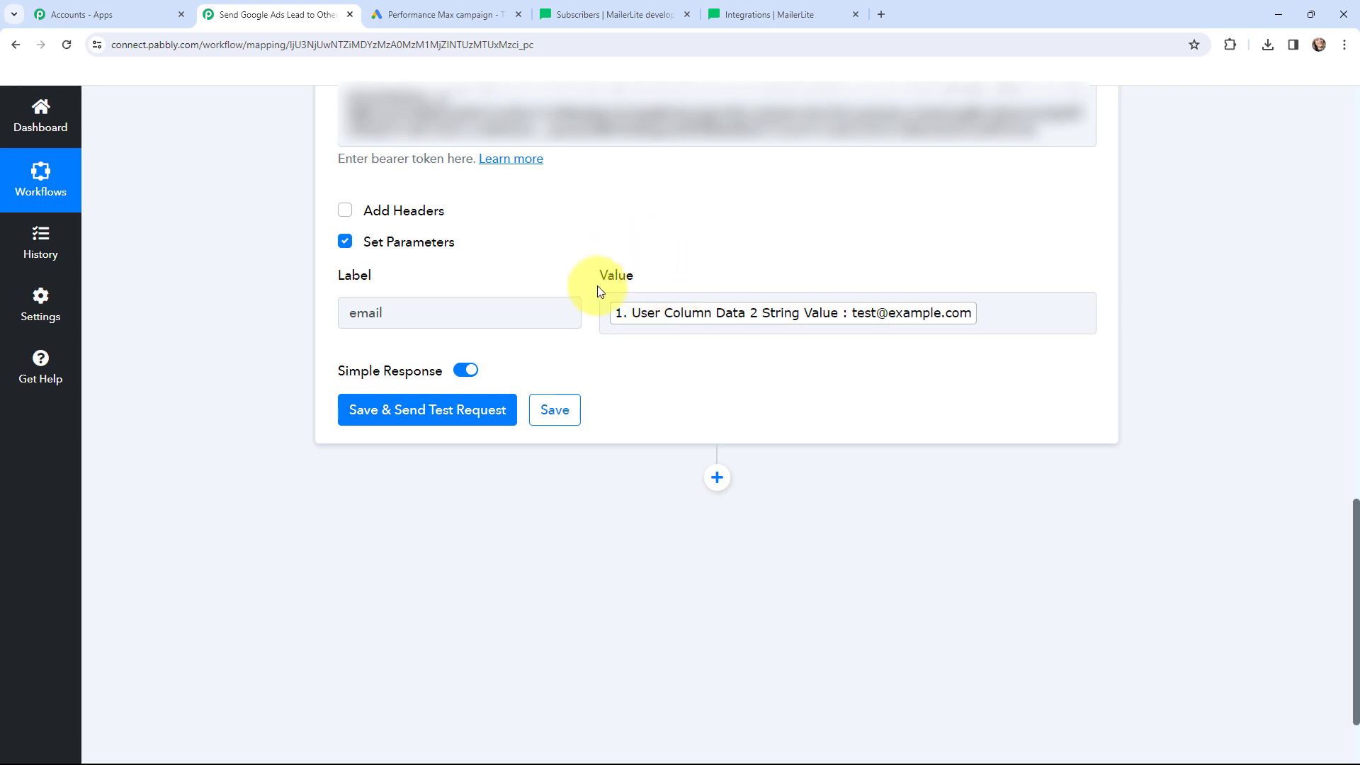
Add a second parameter and label it status, copying the parameter name from MailerLite's Create/upsert subscriber documentation.
mouse_move(743, 334)
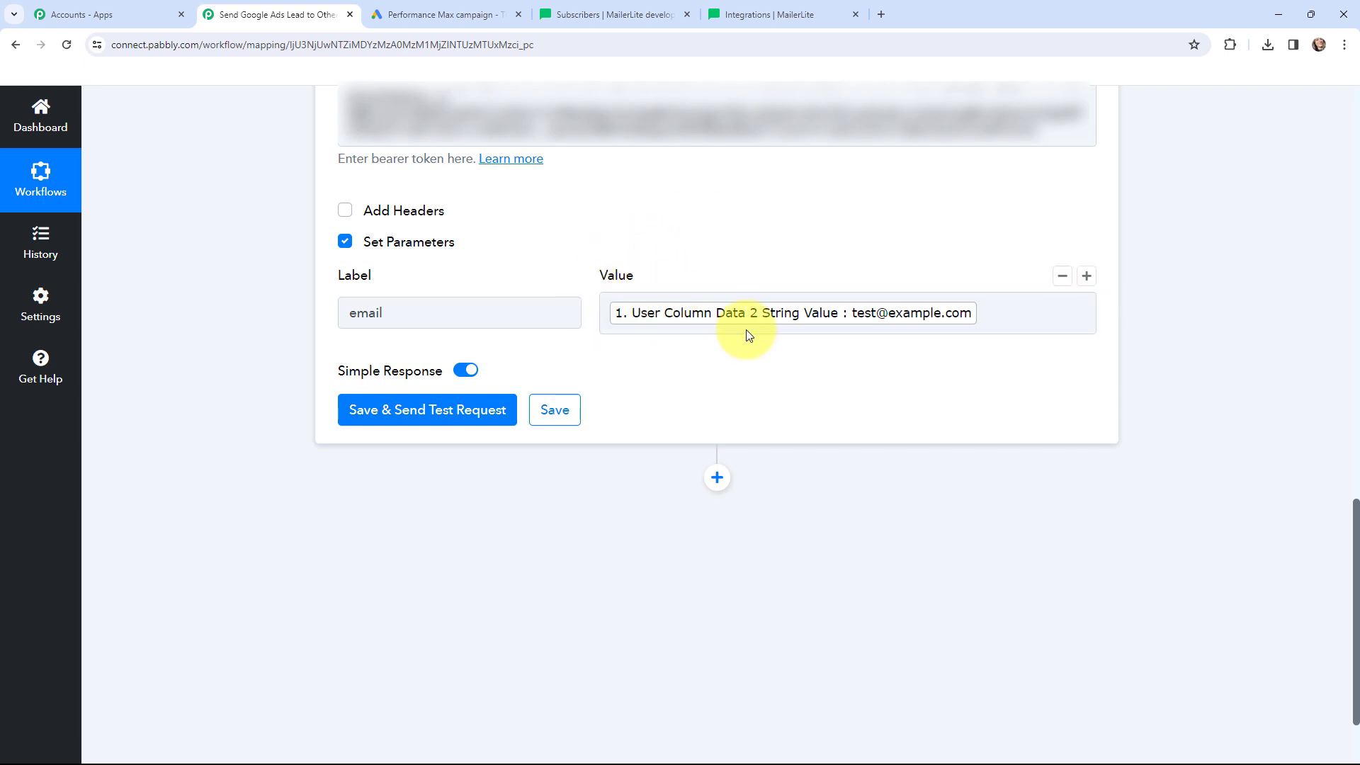
left_click(1087, 277)
left_click(615, 14)
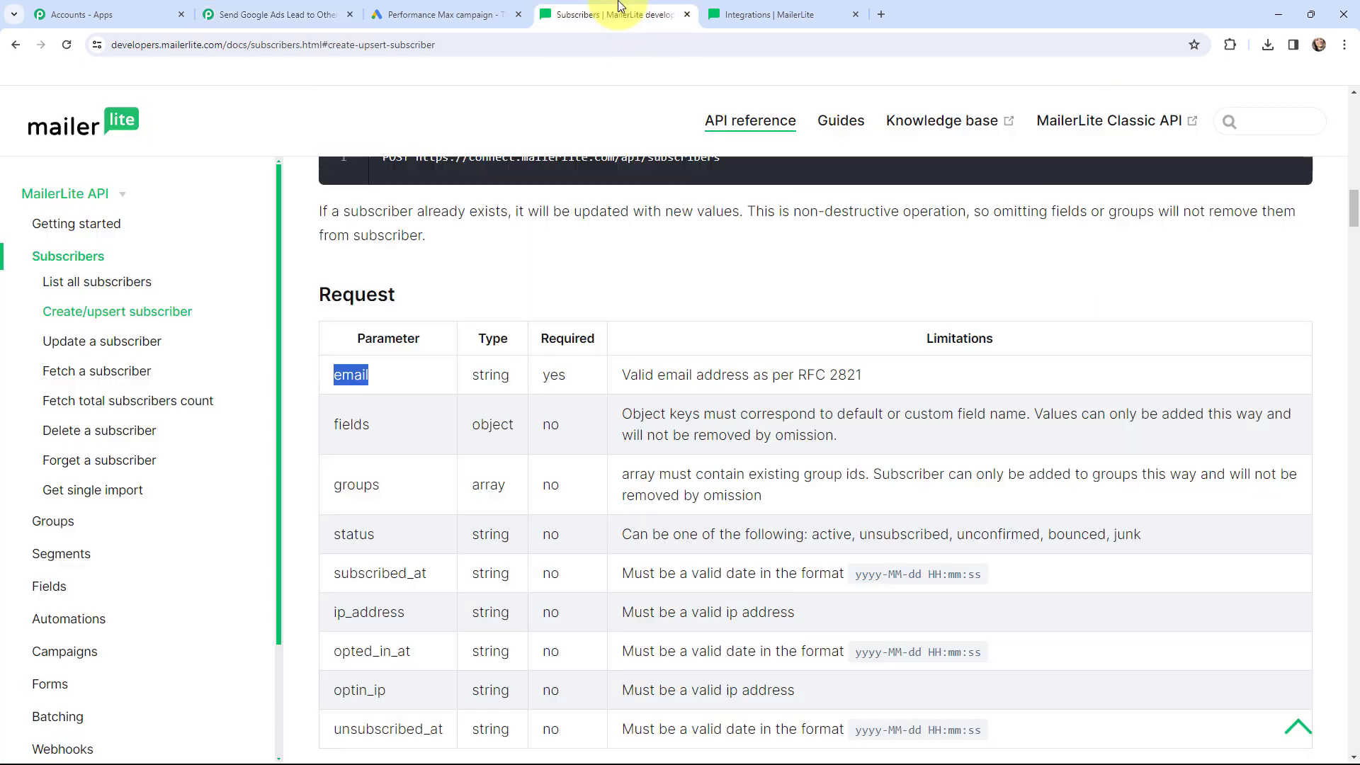
left_click_drag(376, 537, 338, 540)
key("ctrl+c")
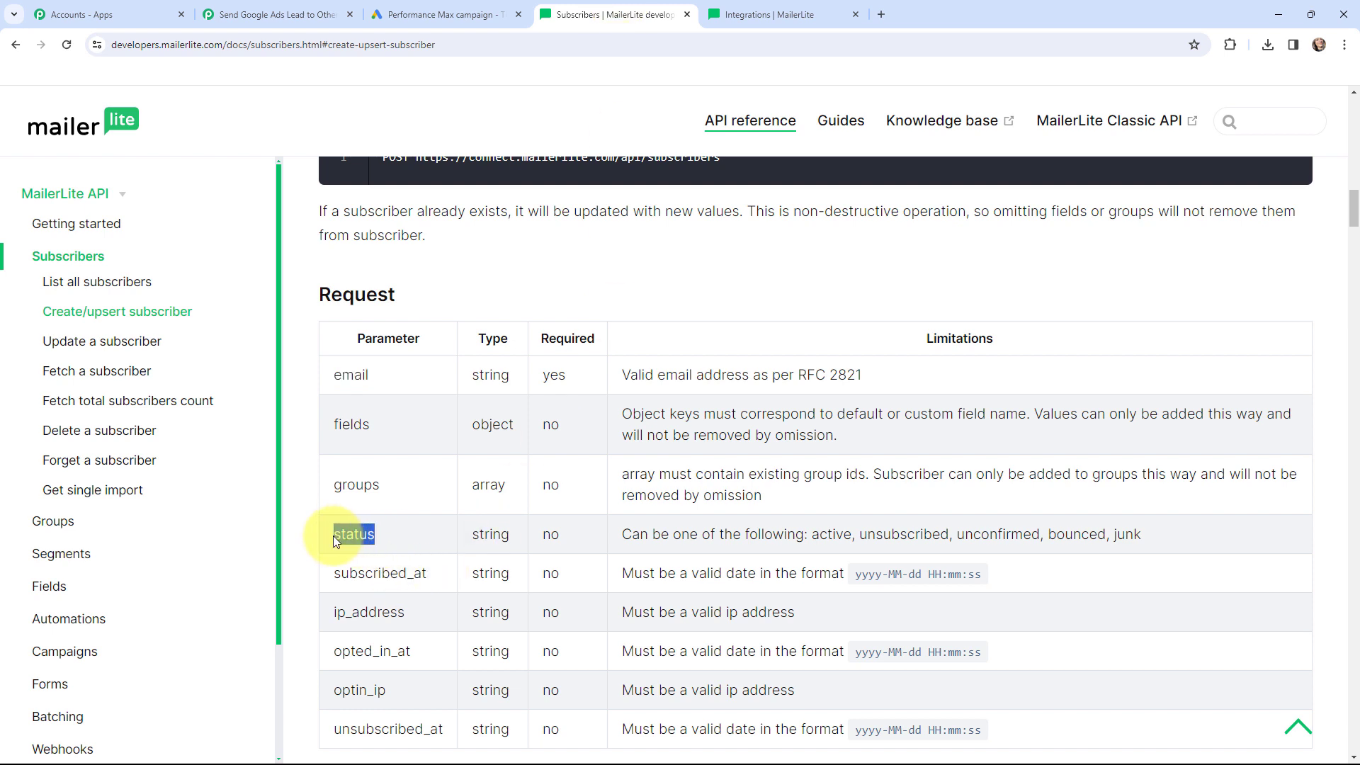
left_click(259, 15)
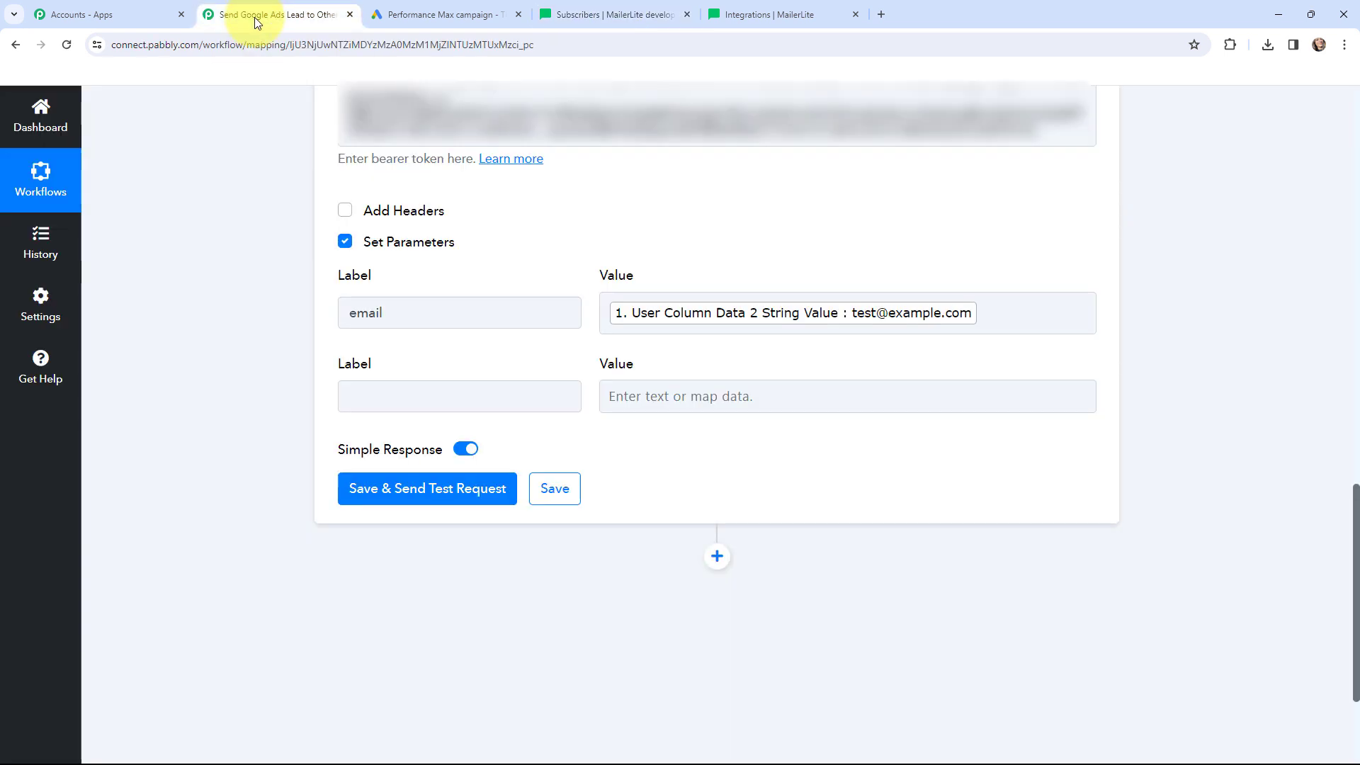
left_click(378, 406)
key("ctrl+v")
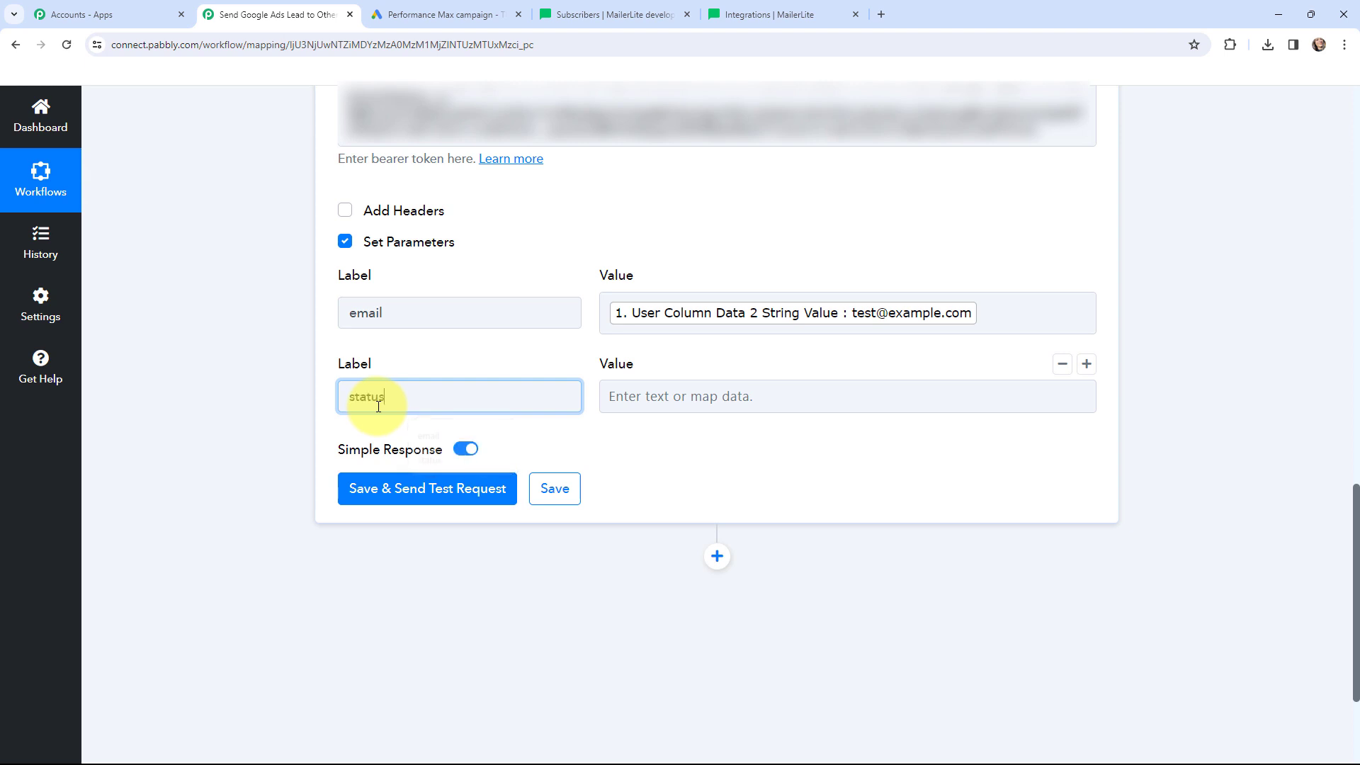
Set the status parameter's value to active, copied from the allowed values in MailerLite's subscriber documentation.
left_click(671, 397)
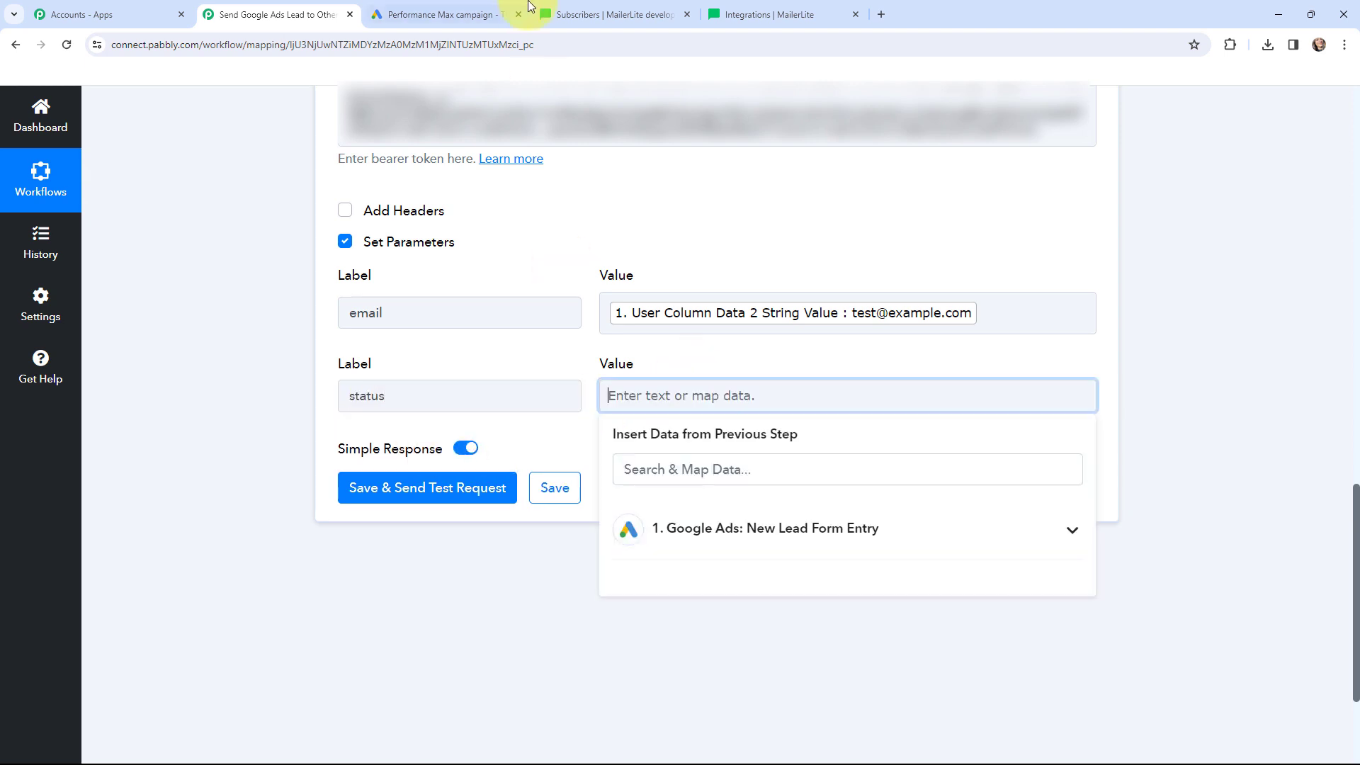
left_click(578, 15)
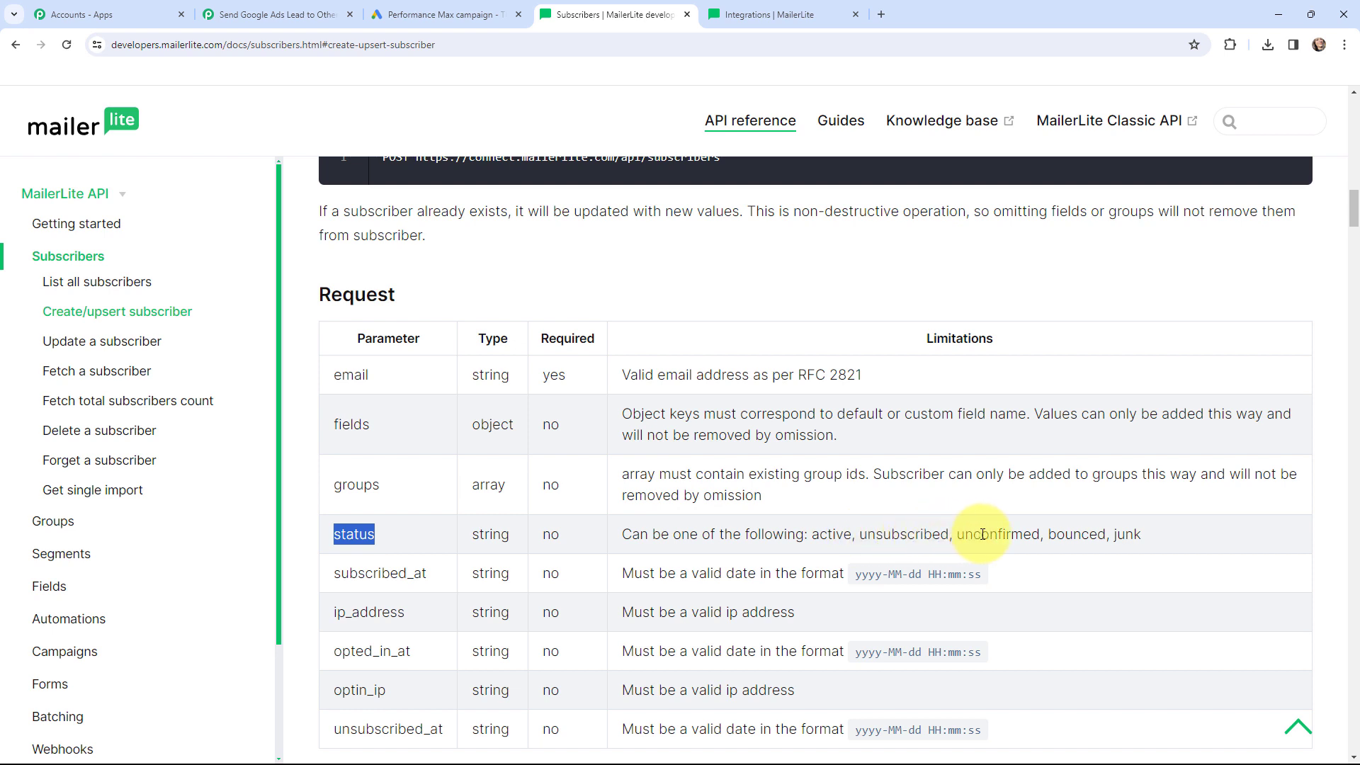
double_click(832, 534)
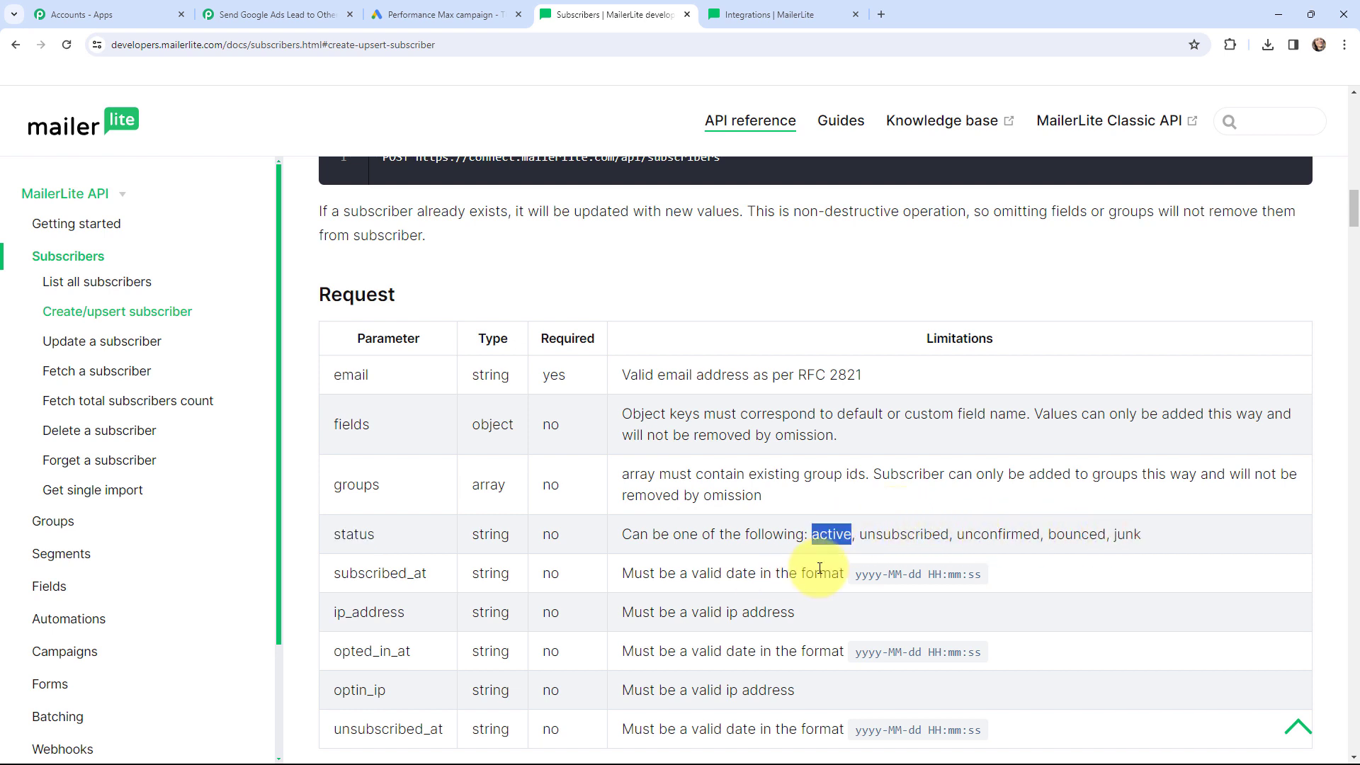
left_click(284, 14)
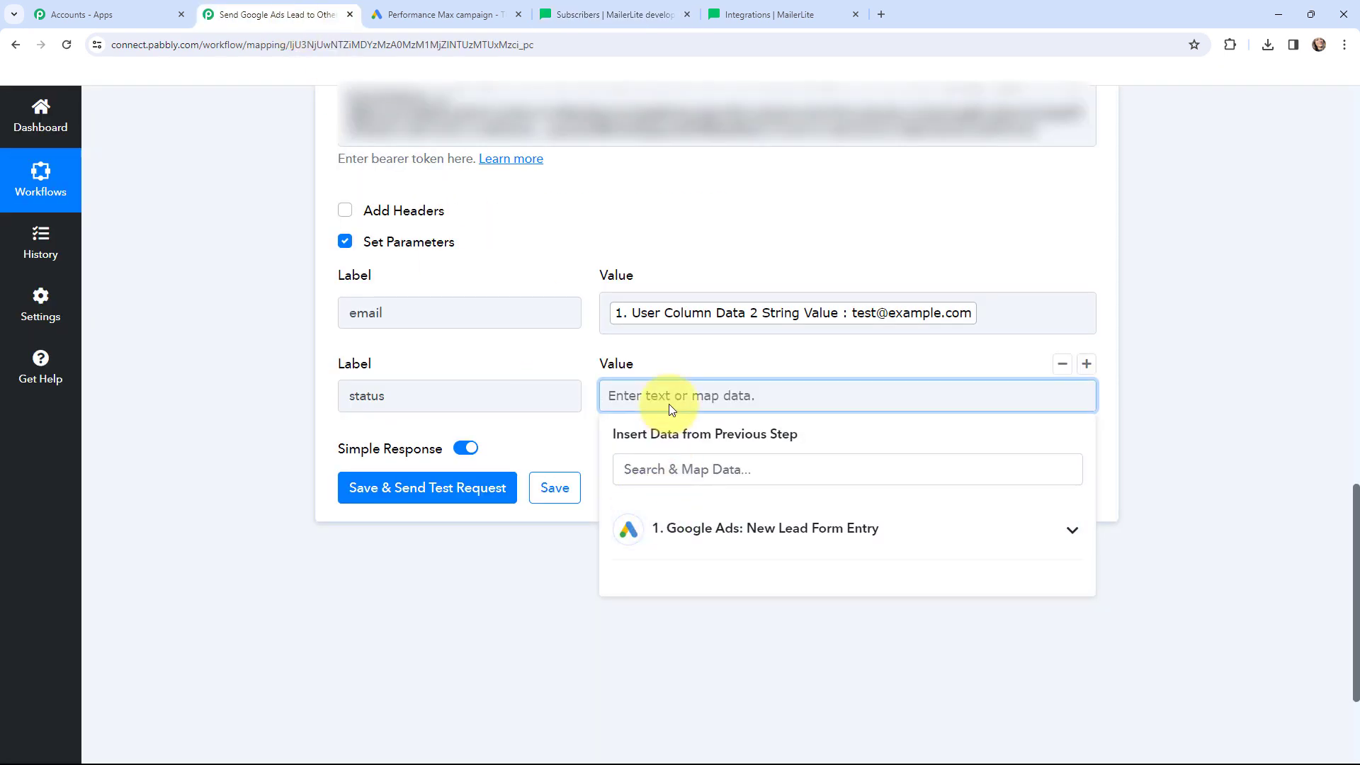
type("active")
left_click(682, 368)
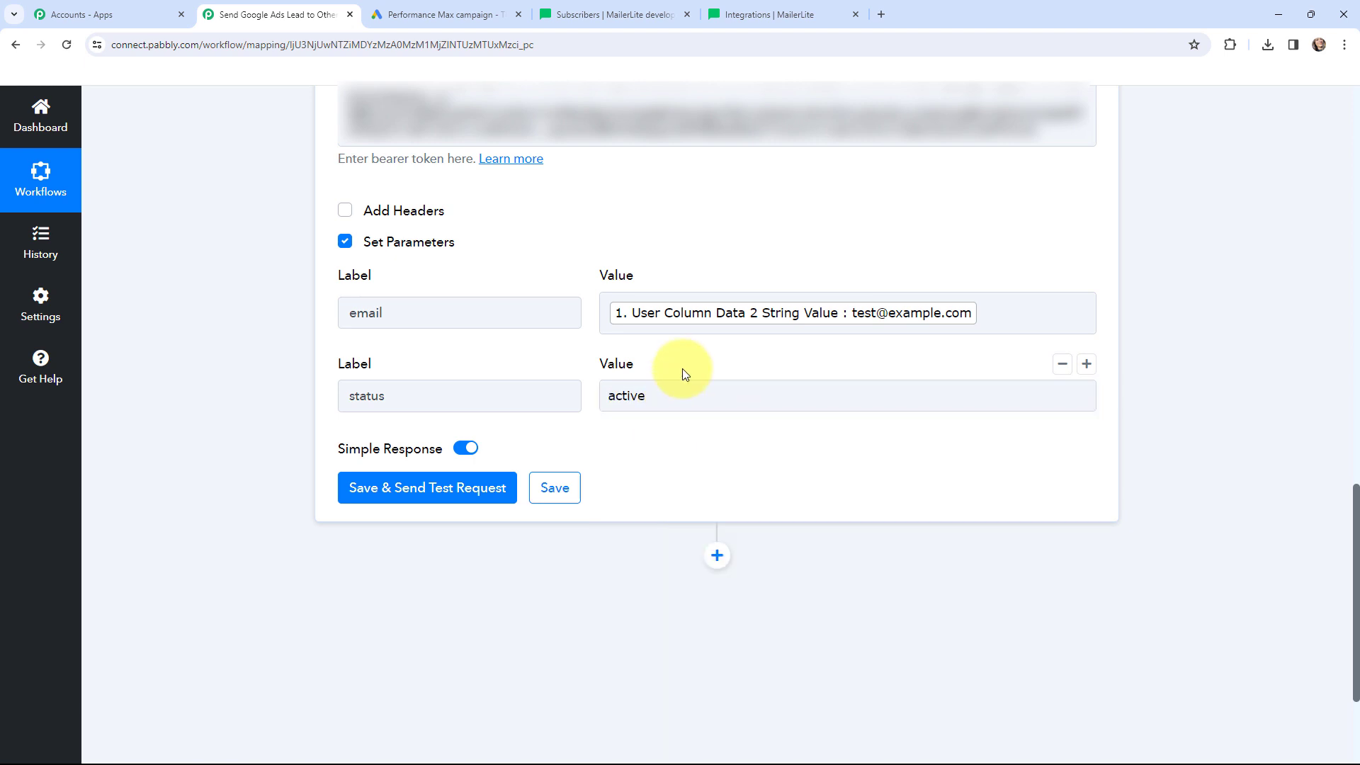
Review the API by Pabbly action's settings, save it with a test request to MailerLite, and check the response received.
scroll(648, 545, "up", 10)
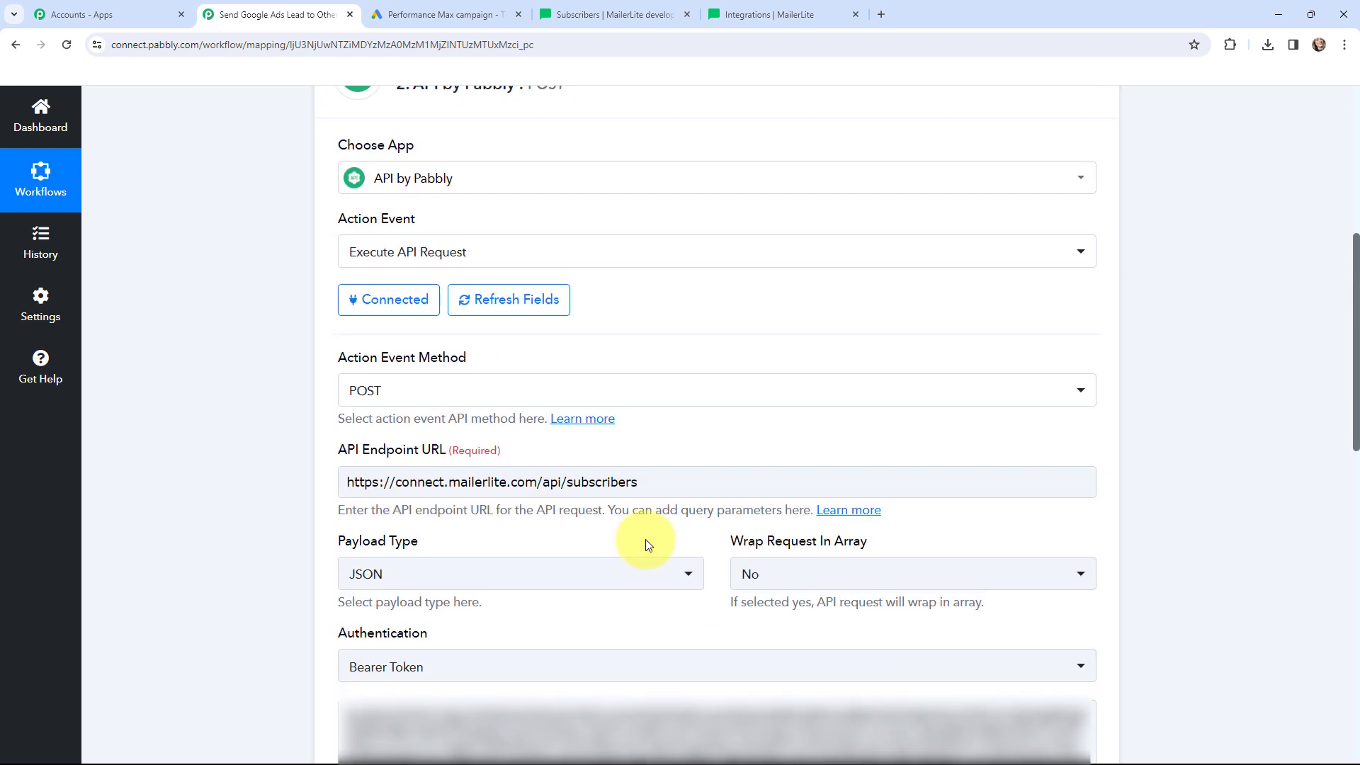
scroll(648, 546, "down", 7)
scroll(588, 563, "up", 7)
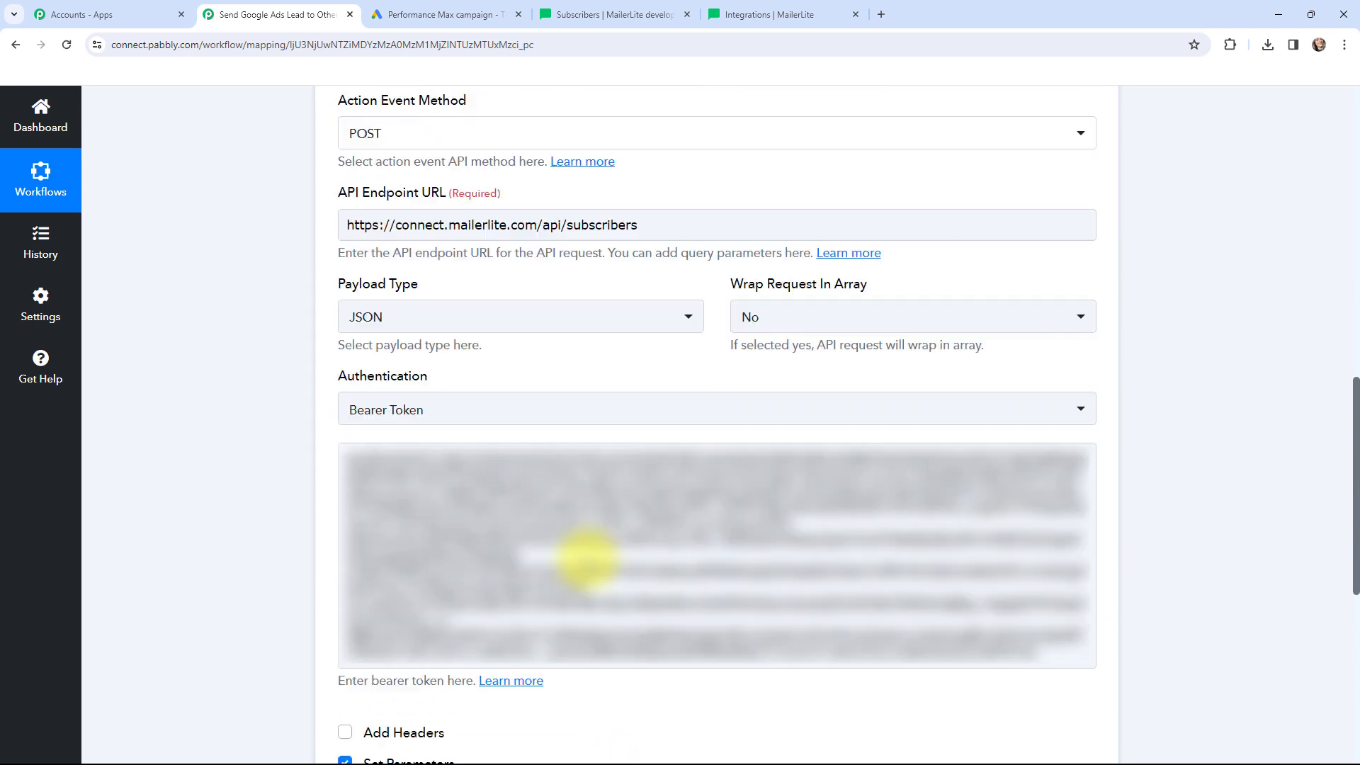
scroll(588, 564, "up", 1)
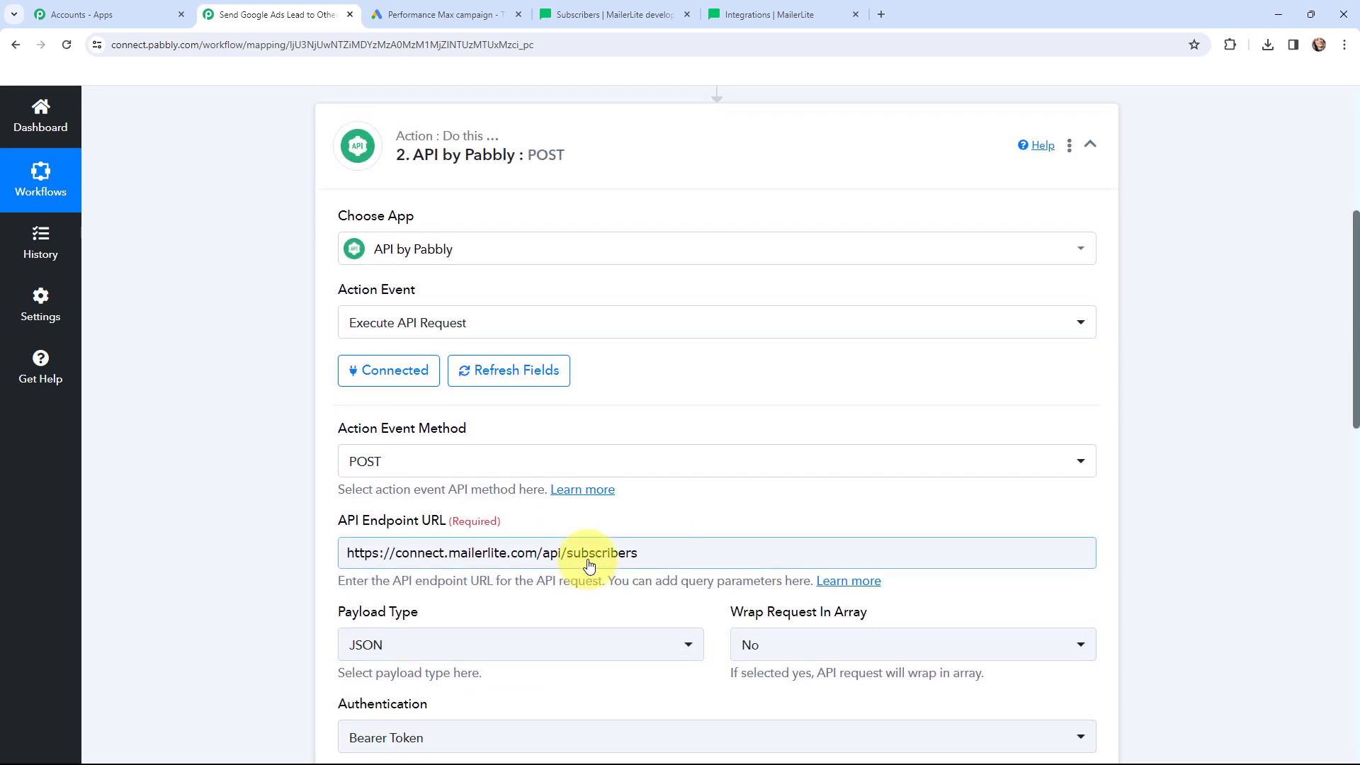
scroll(588, 563, "down", 10)
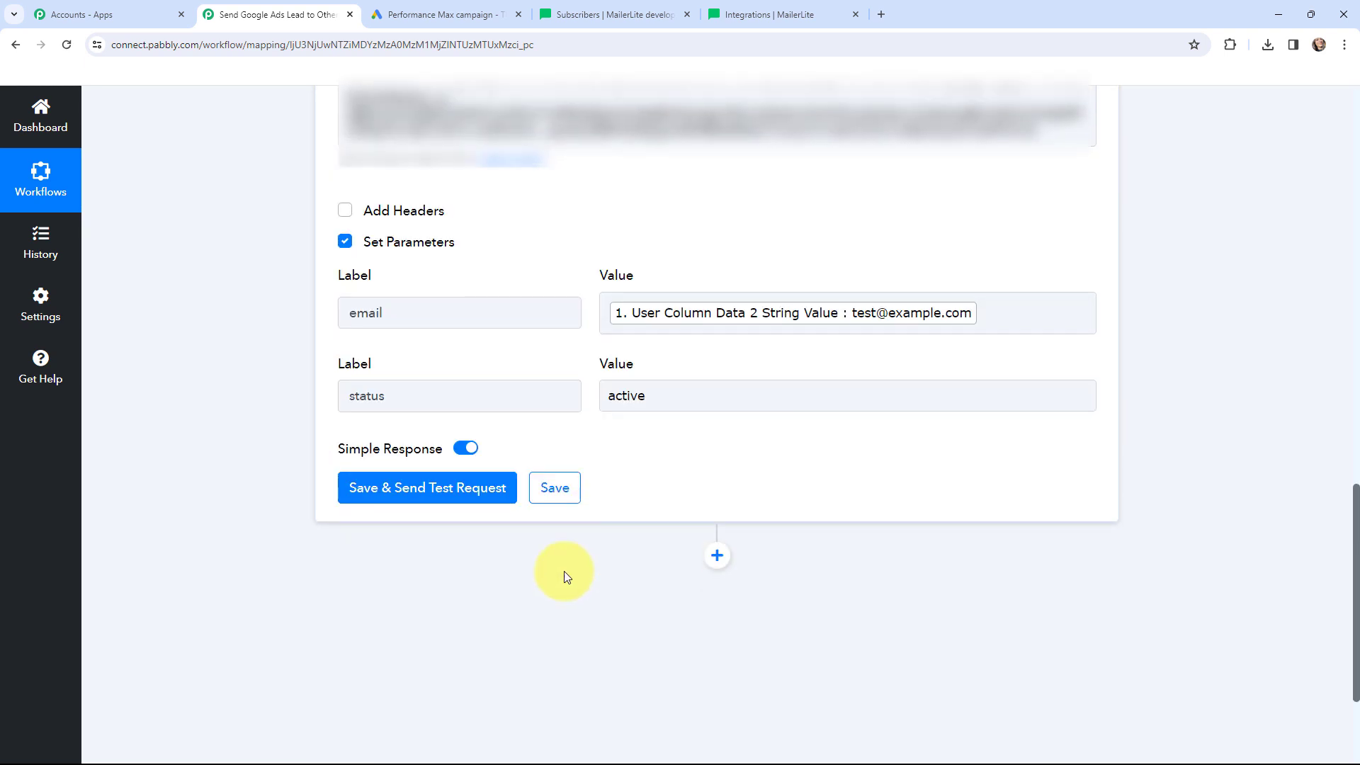
left_click(425, 489)
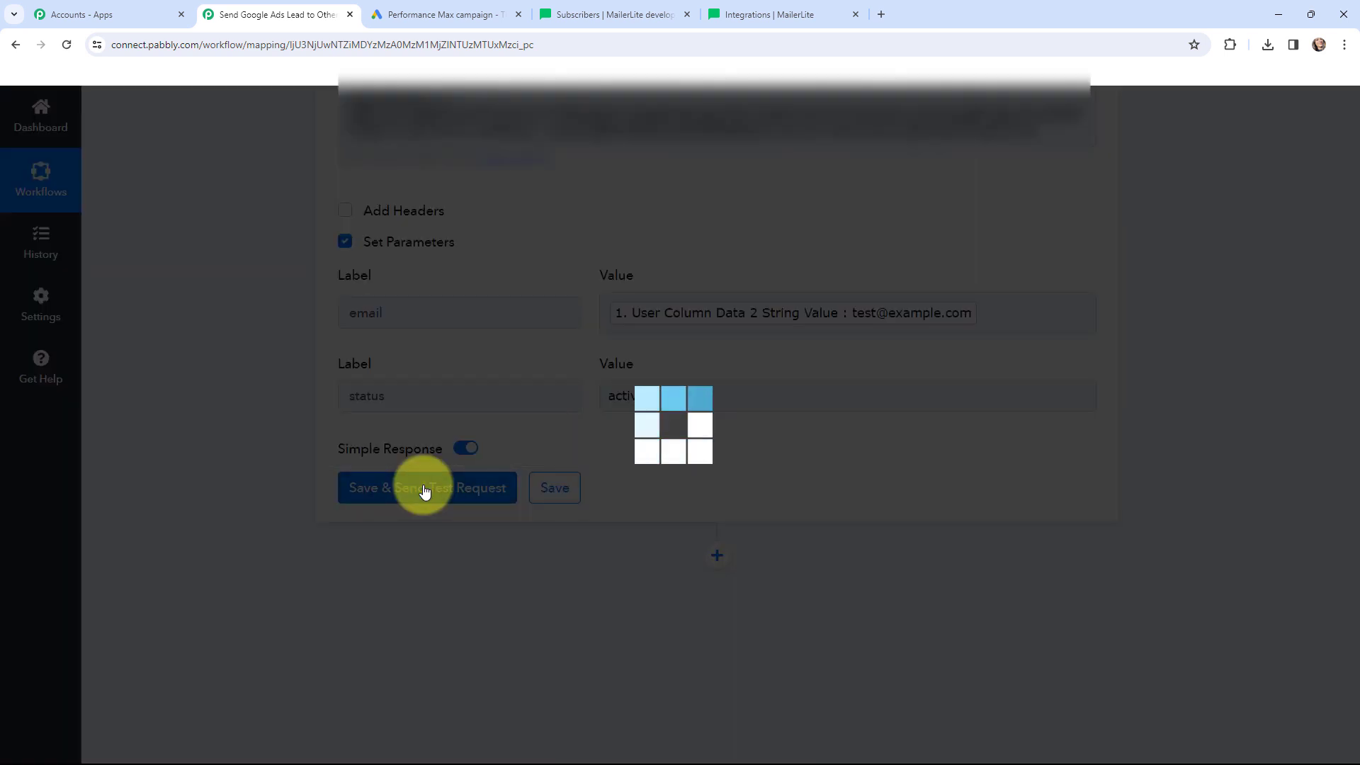
scroll(708, 471, "down", 3)
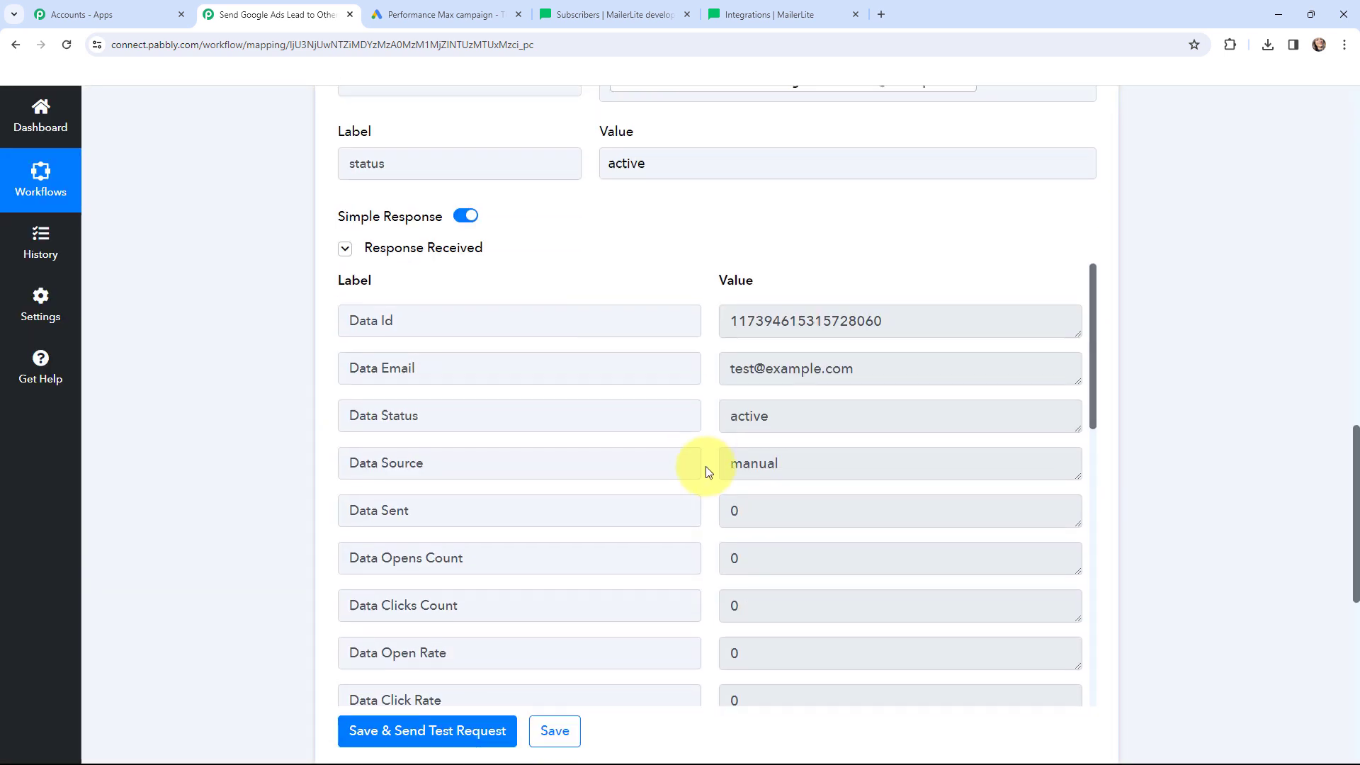
scroll(708, 471, "down", 1)
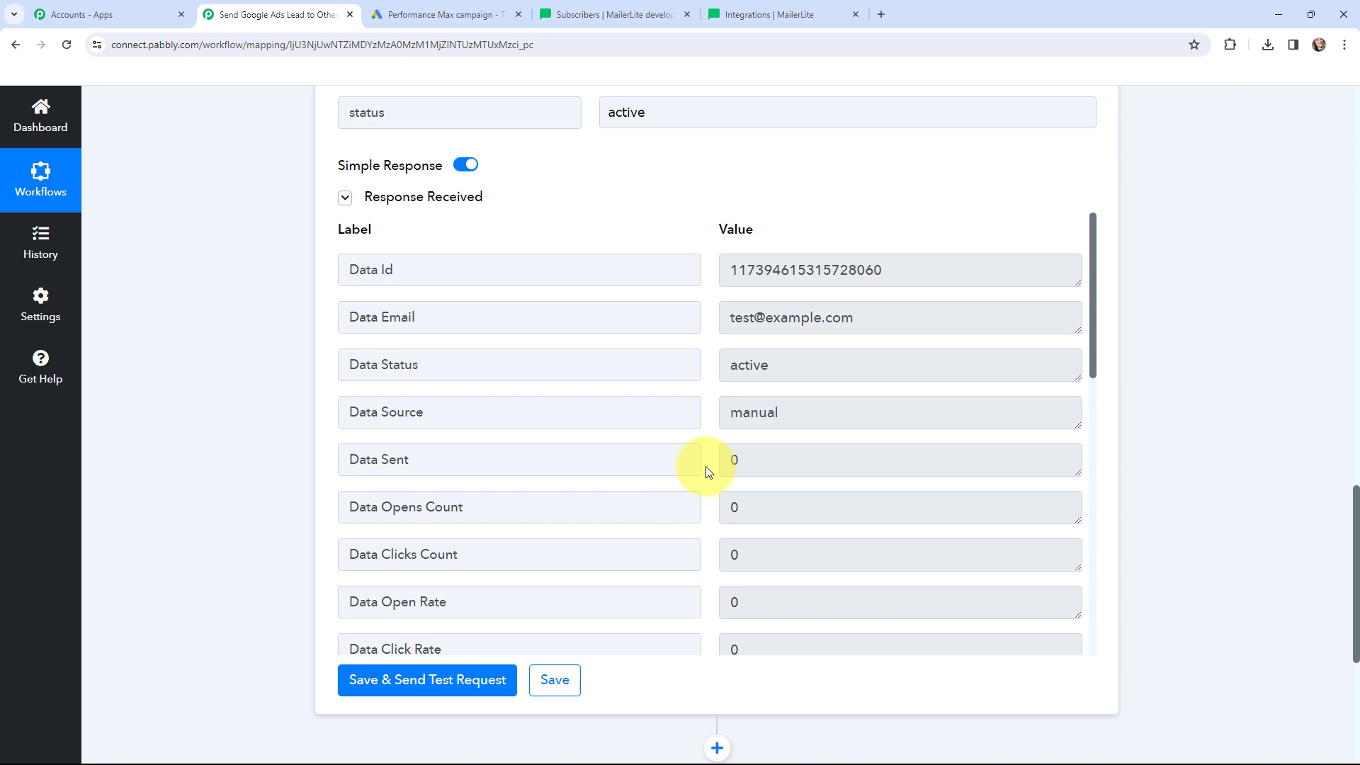
Switch to the MailerLite dashboard and check the active subscribers list for the test lead's entry.
left_click(769, 14)
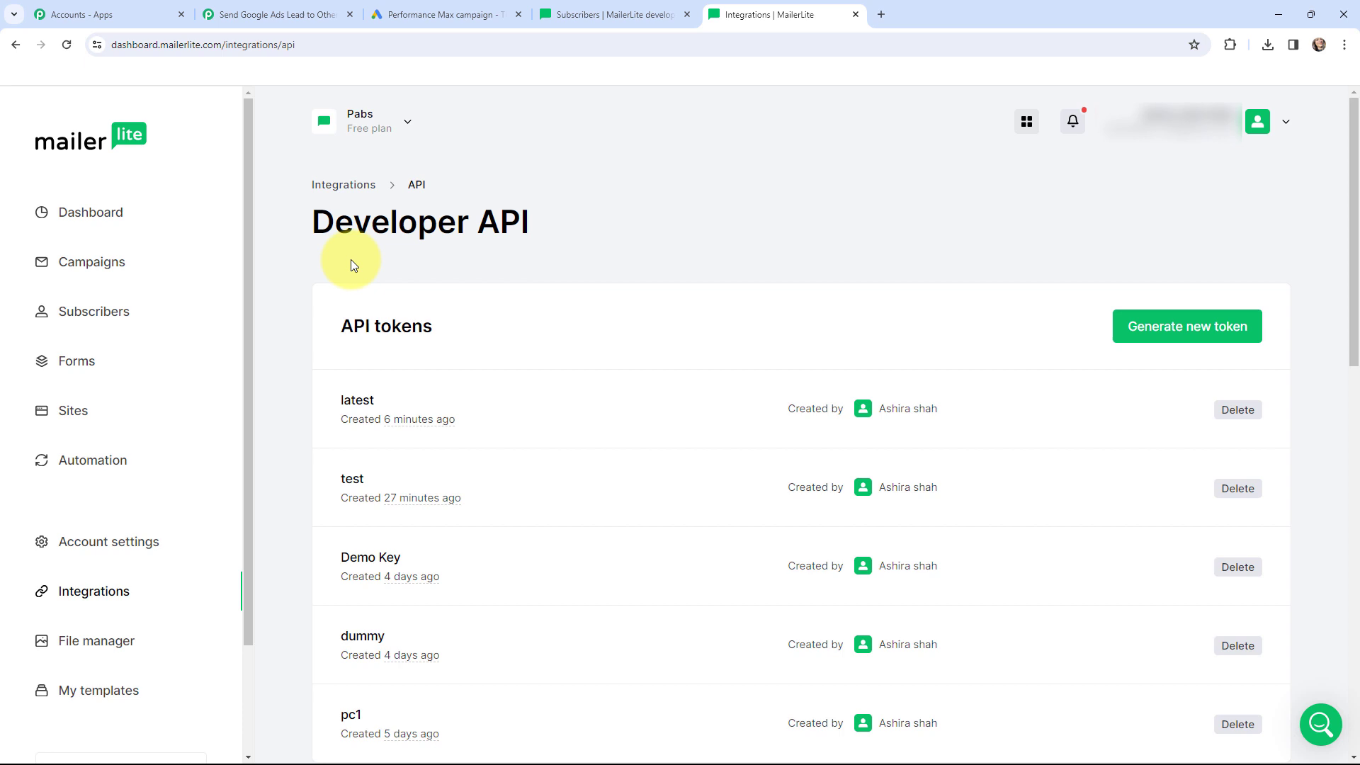
left_click(94, 311)
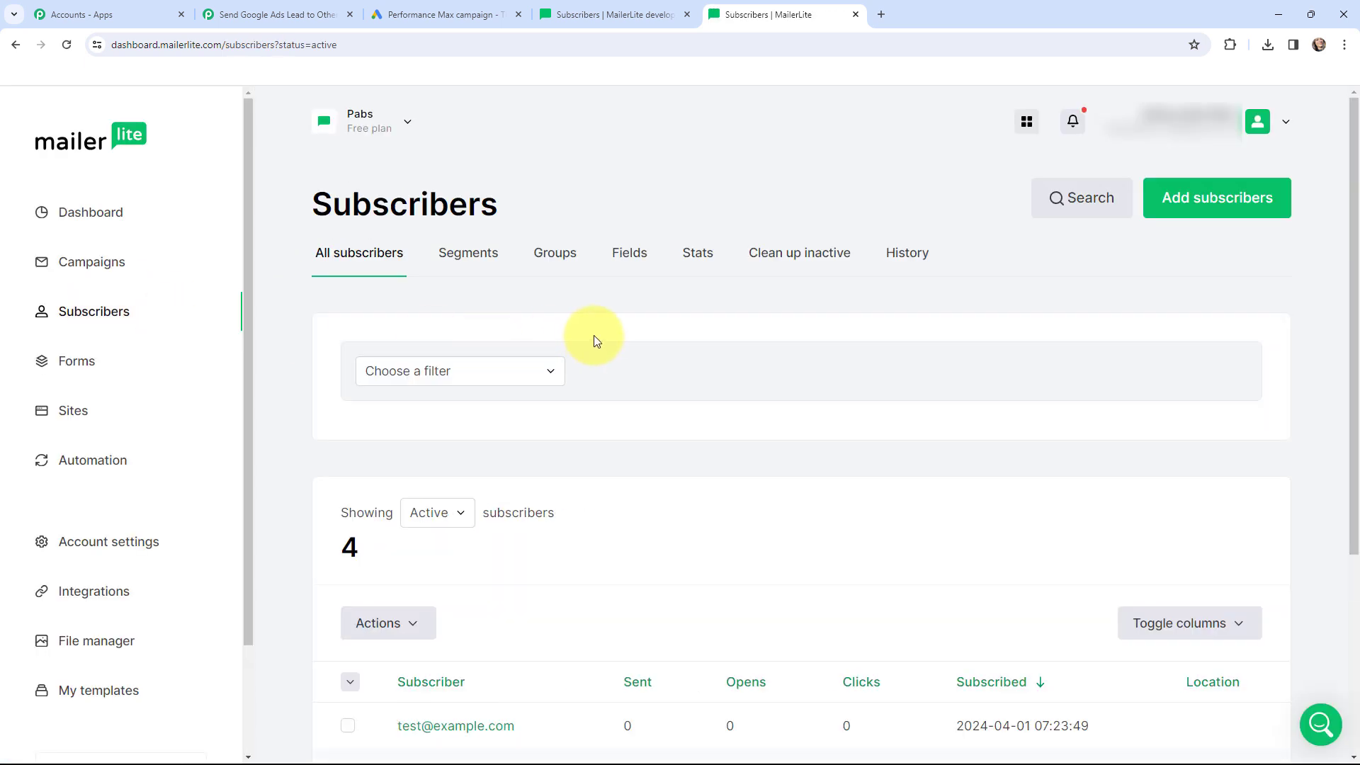
scroll(594, 338, "down", 4)
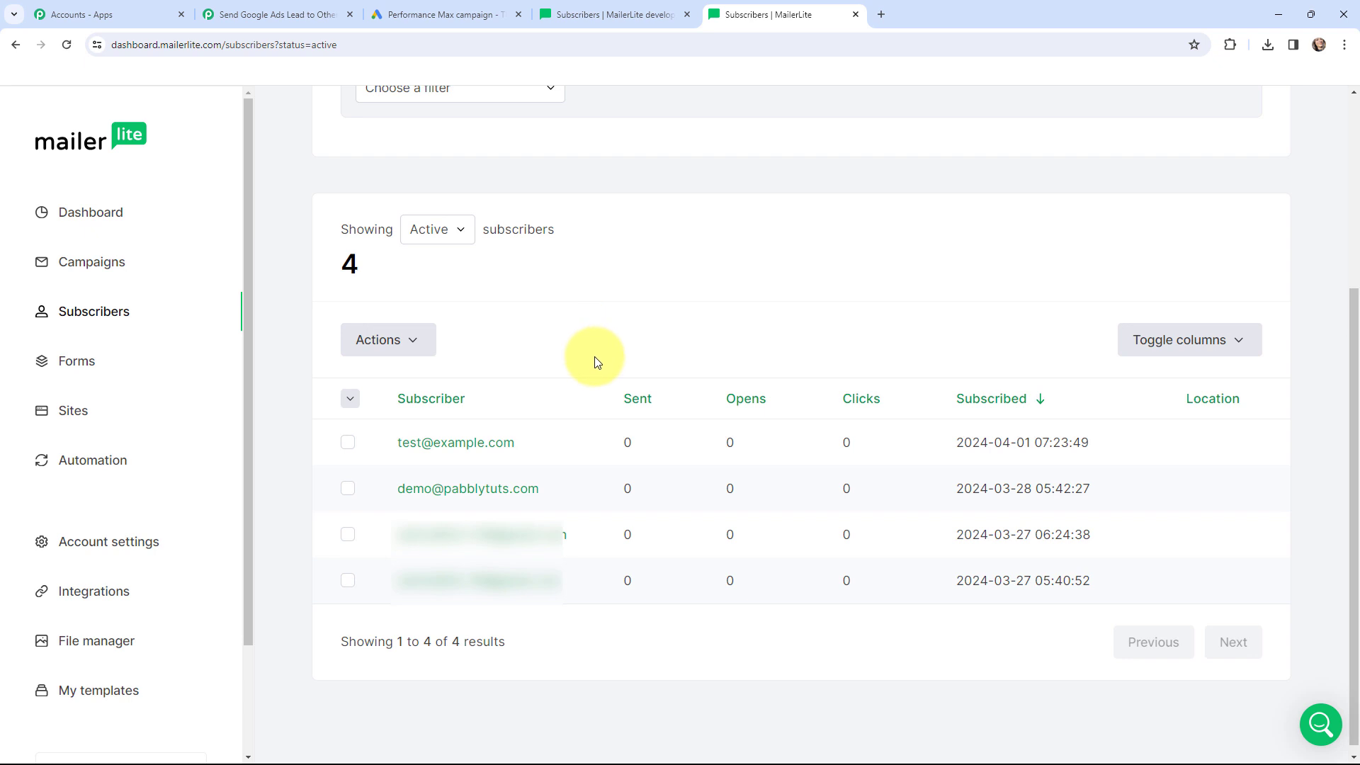